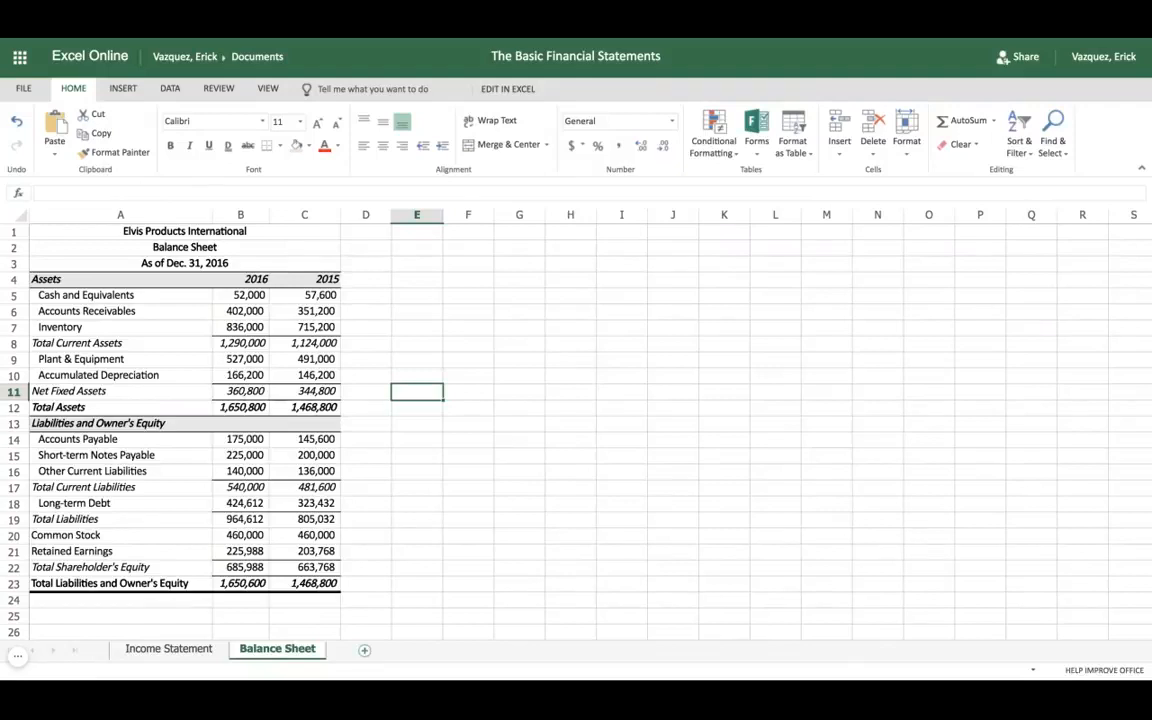
Step: Review the Income Statement and Balance Sheet worksheets and add a new blank worksheet after them
click(196, 651)
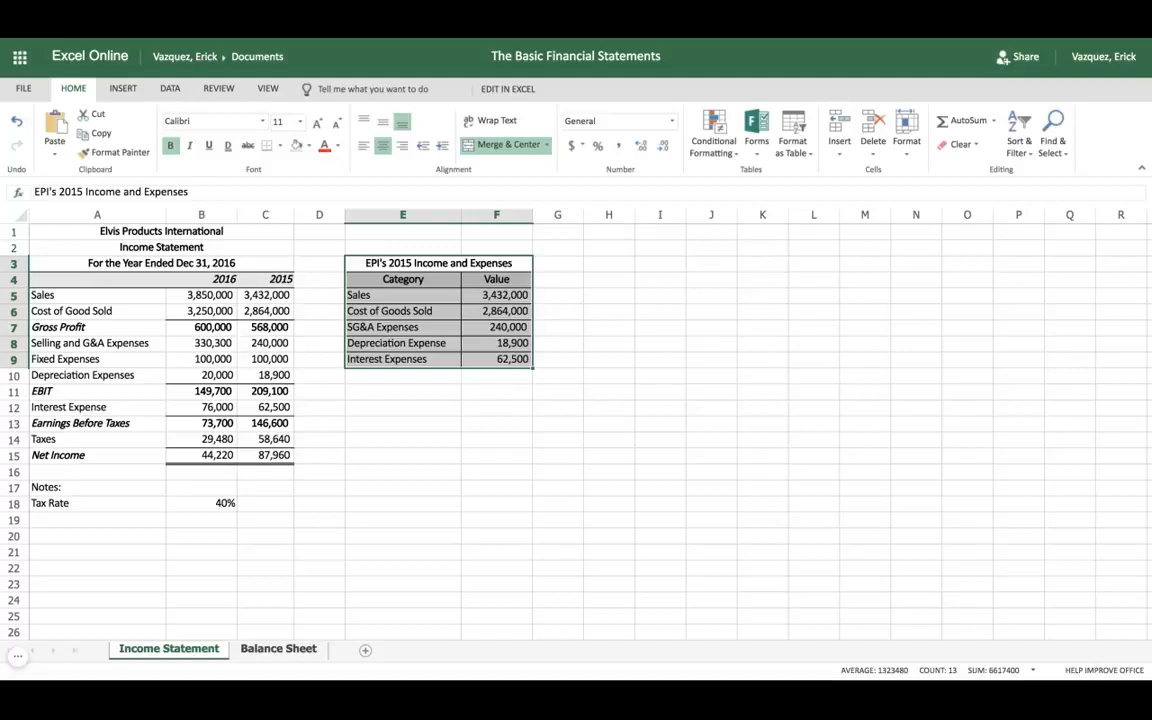
click(278, 649)
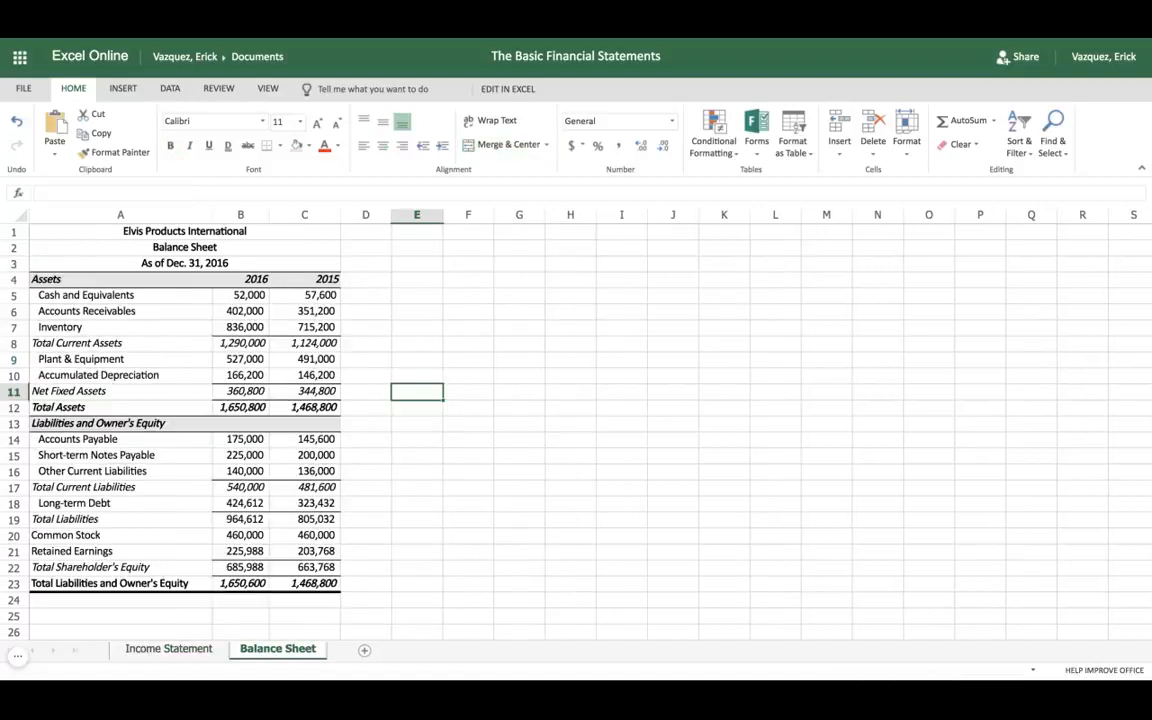
click(364, 650)
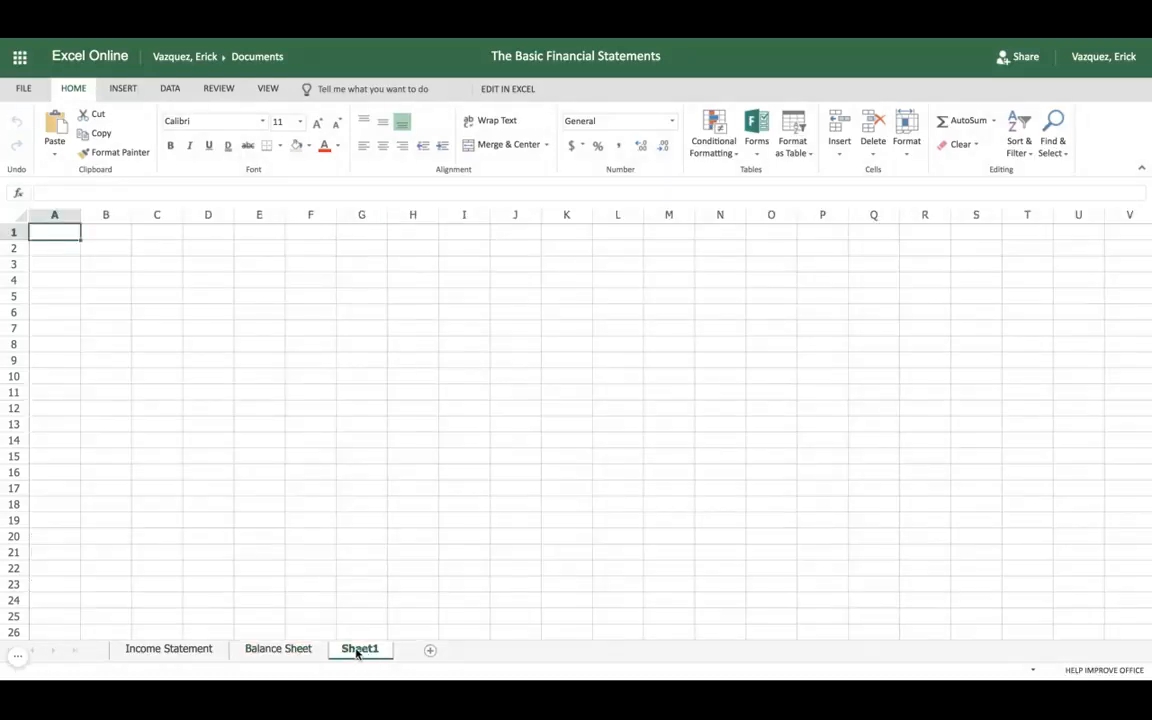
click(294, 650)
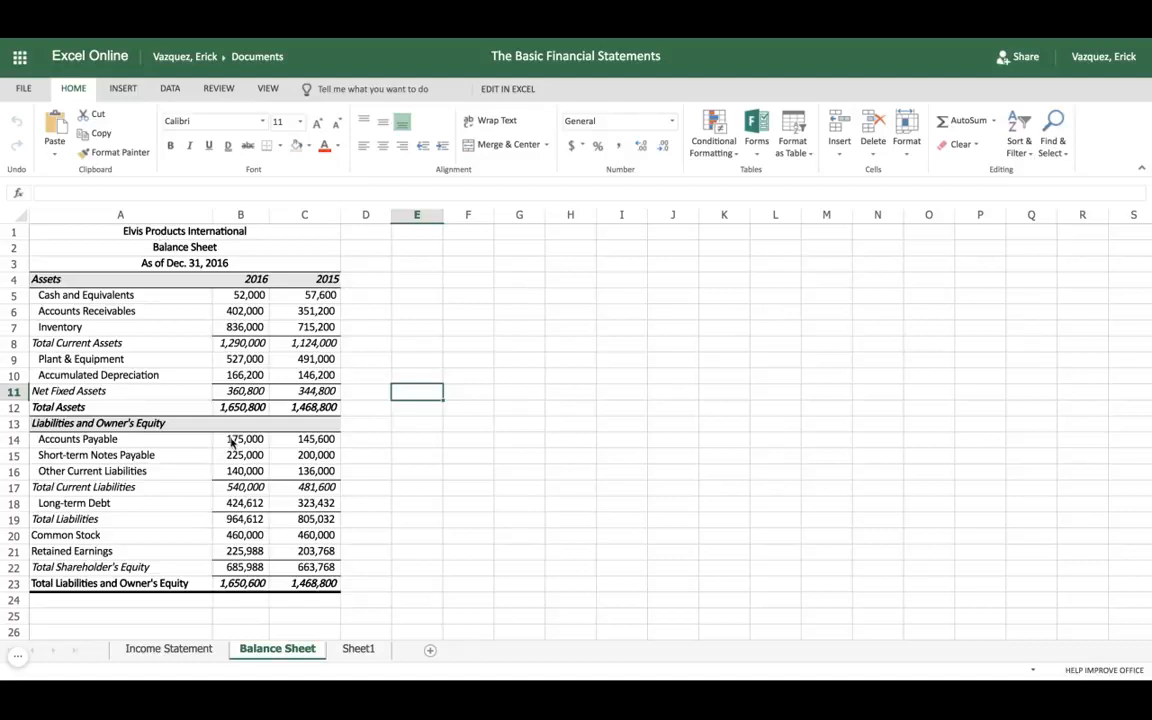
click(362, 650)
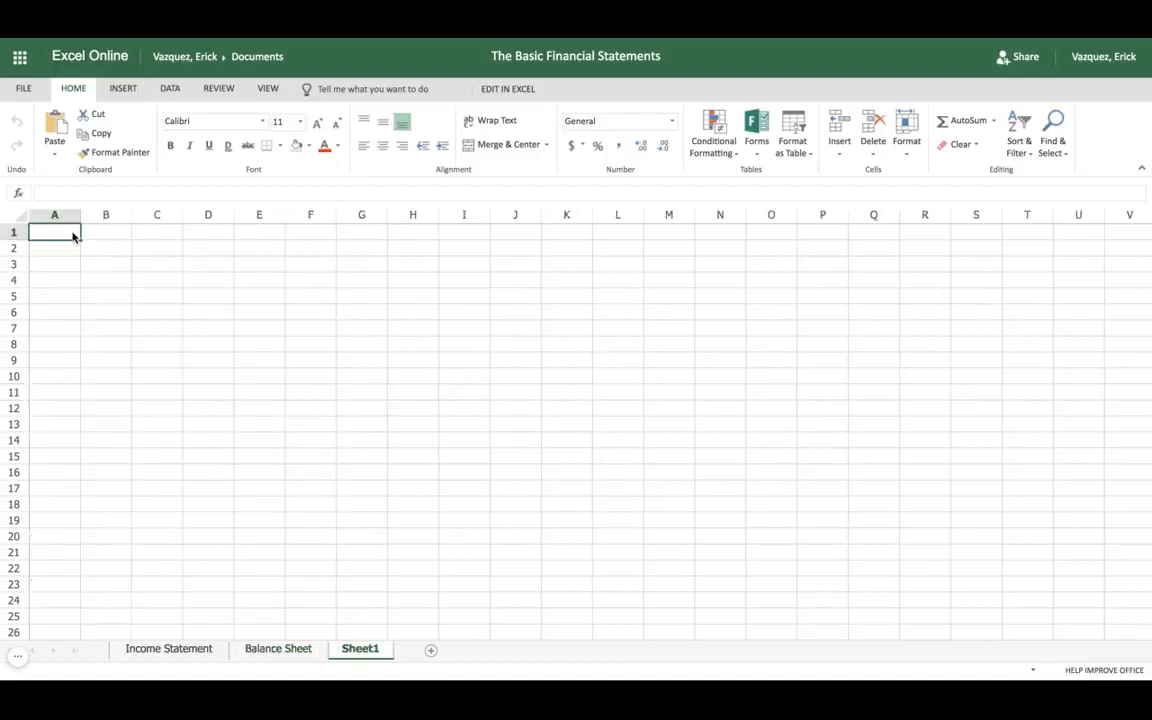
Step: Enter the company title "Elvis Products Internationl" in cell A1 of the new worksheet
text(Elvis P)
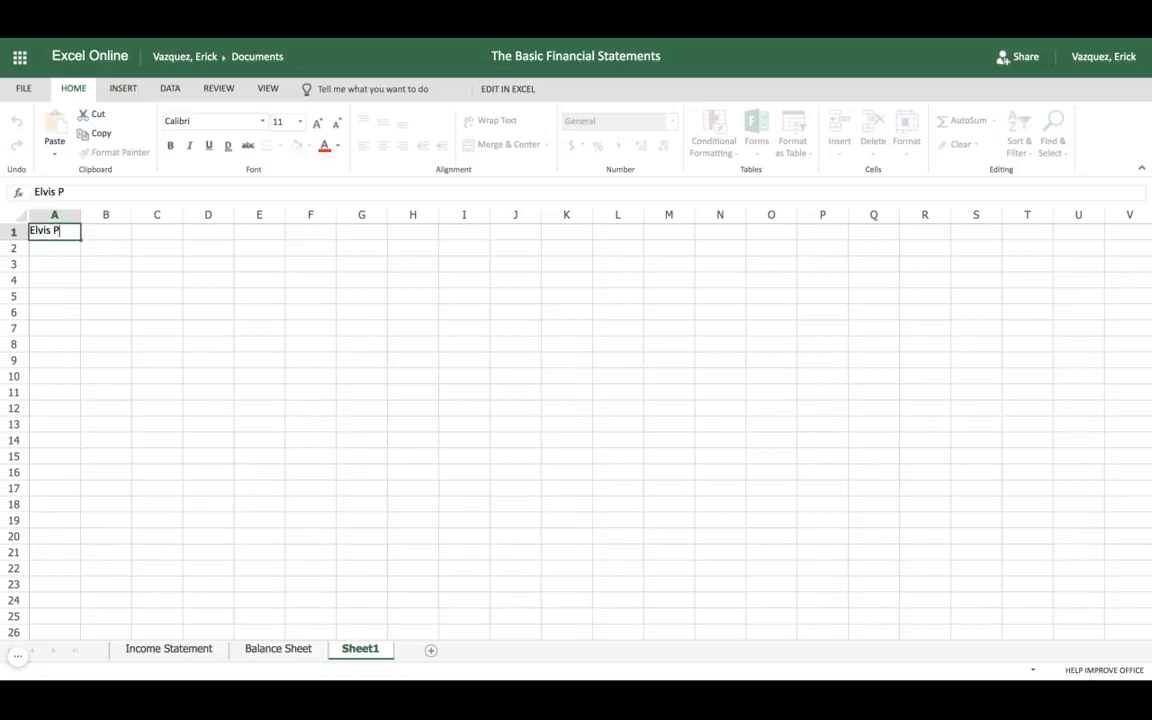
text(roducts Internation)
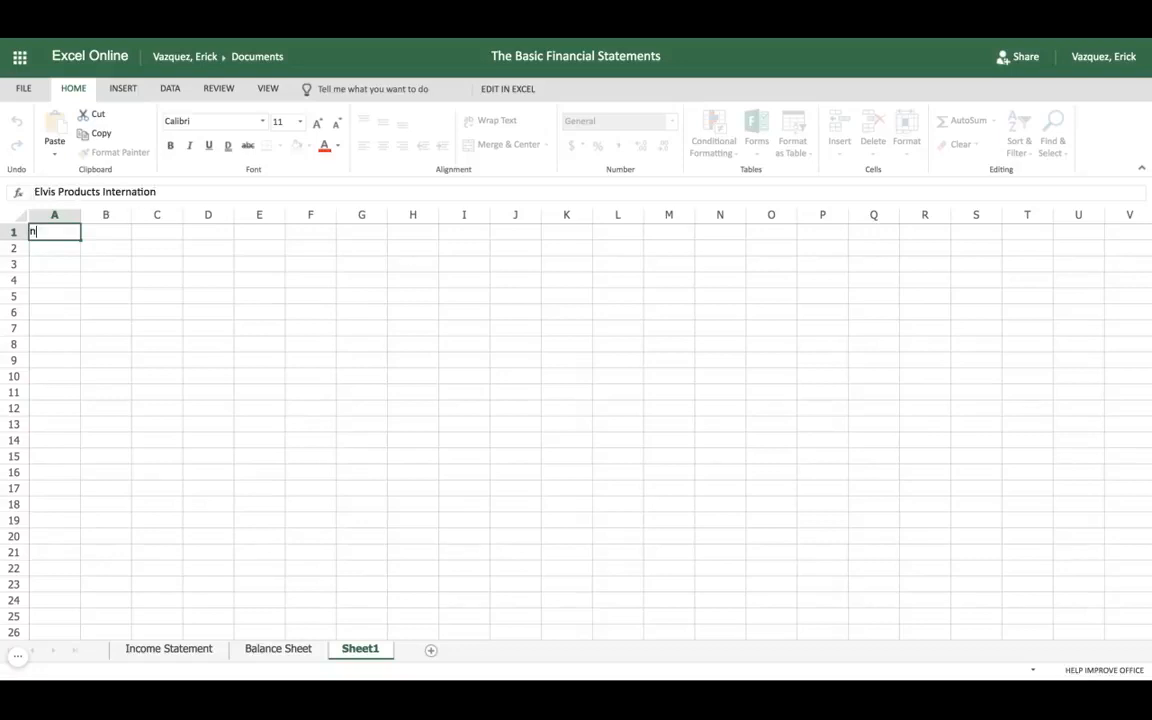
text(l)
key(Return)
Step: Enter the statement title "Balance Sheet" in cell A2
text(Balnac)
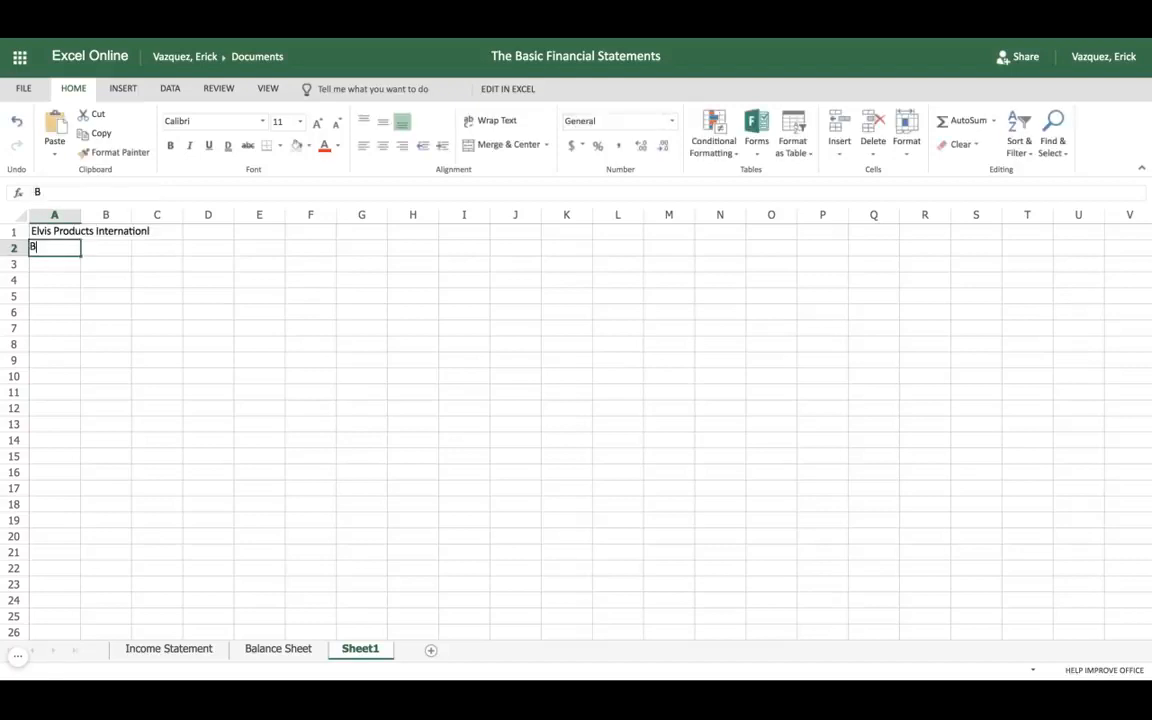
key(BackSpace)
key(BackSpace)
key(BackSpace)
text(an)
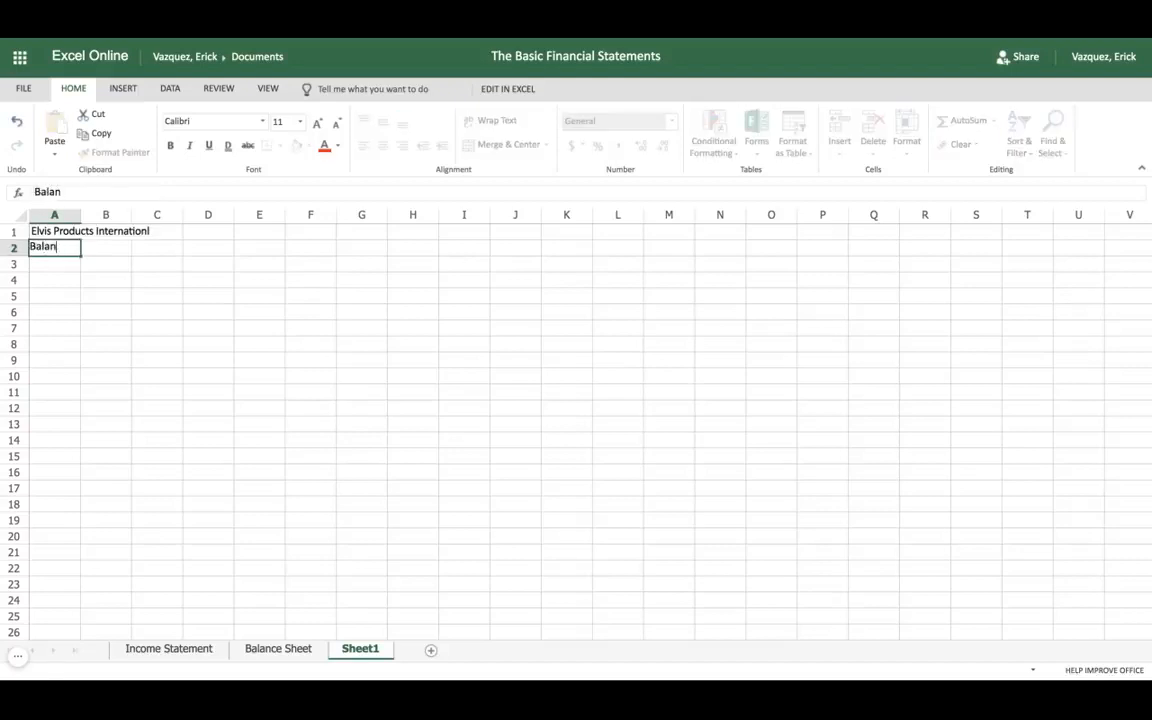
text(ce Sheet)
key(Return)
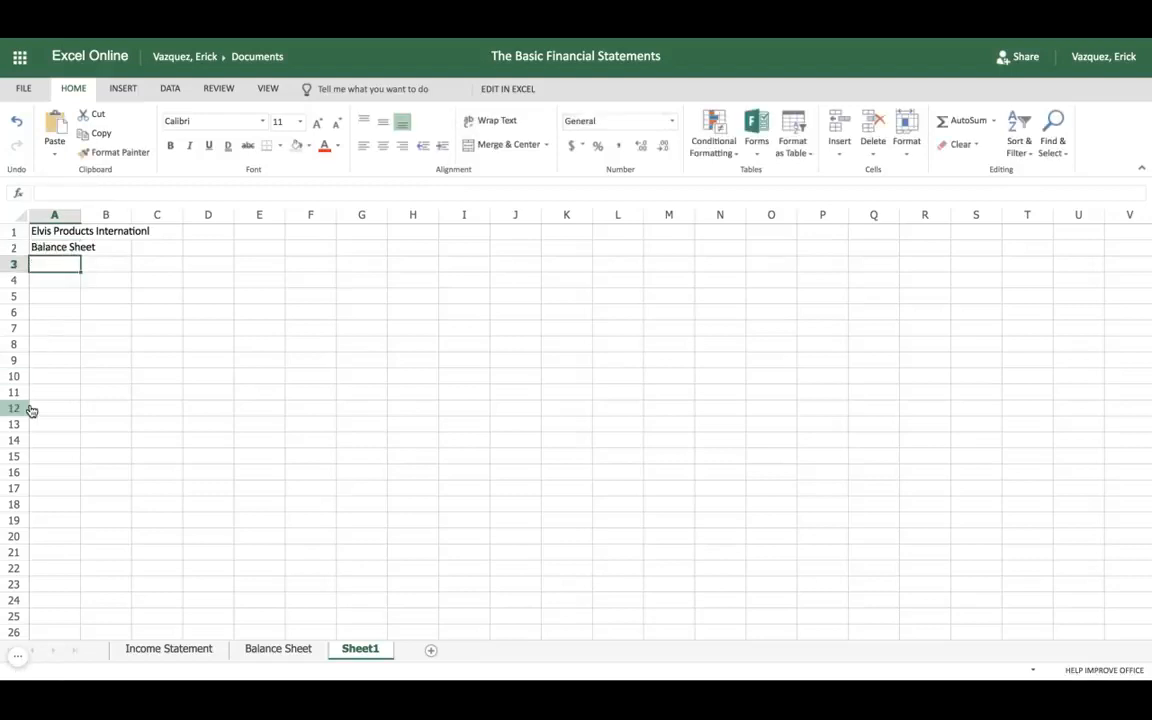
Step: Check the date line on the existing Balance Sheet worksheet and enter "As of Dec. 31, 2016" in cell A3 of Sheet1
click(279, 650)
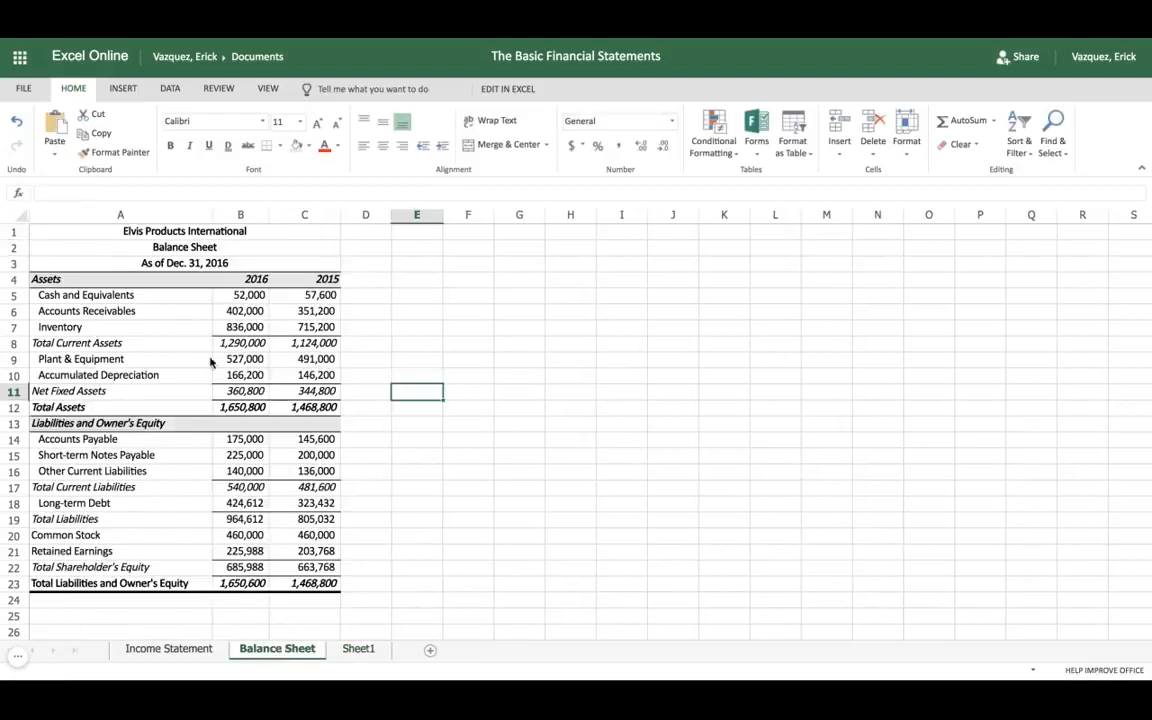
click(359, 650)
text(As)
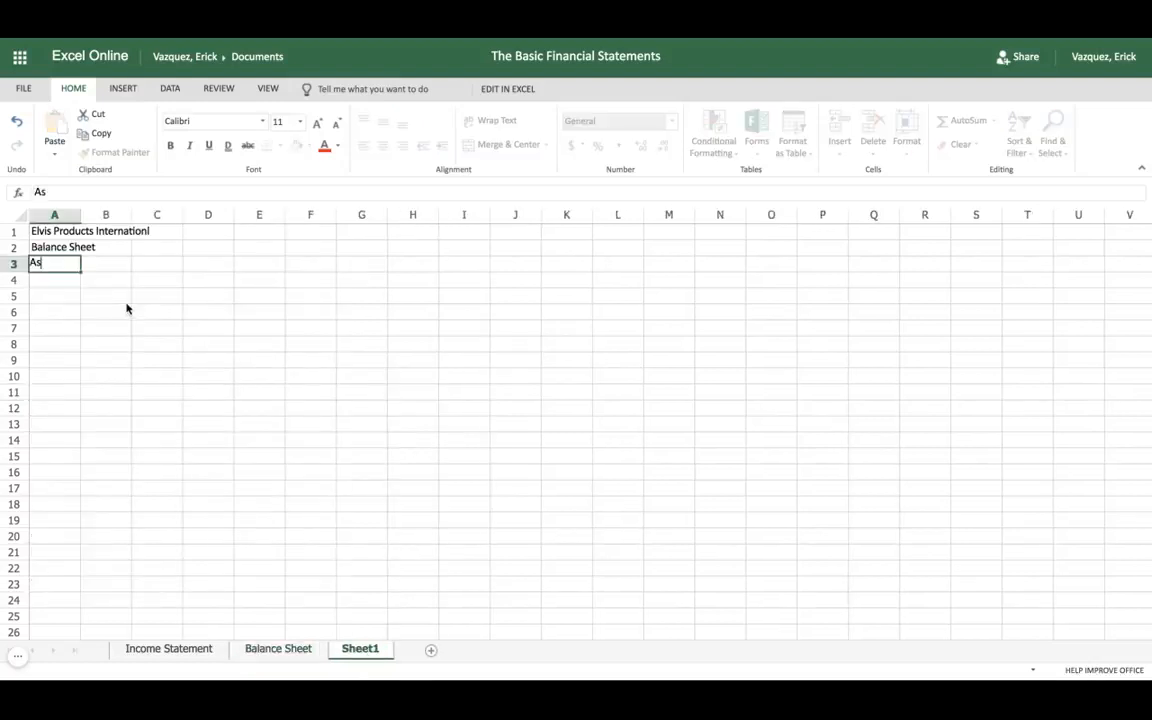
text( of Dec. 31, 2016)
key(Return)
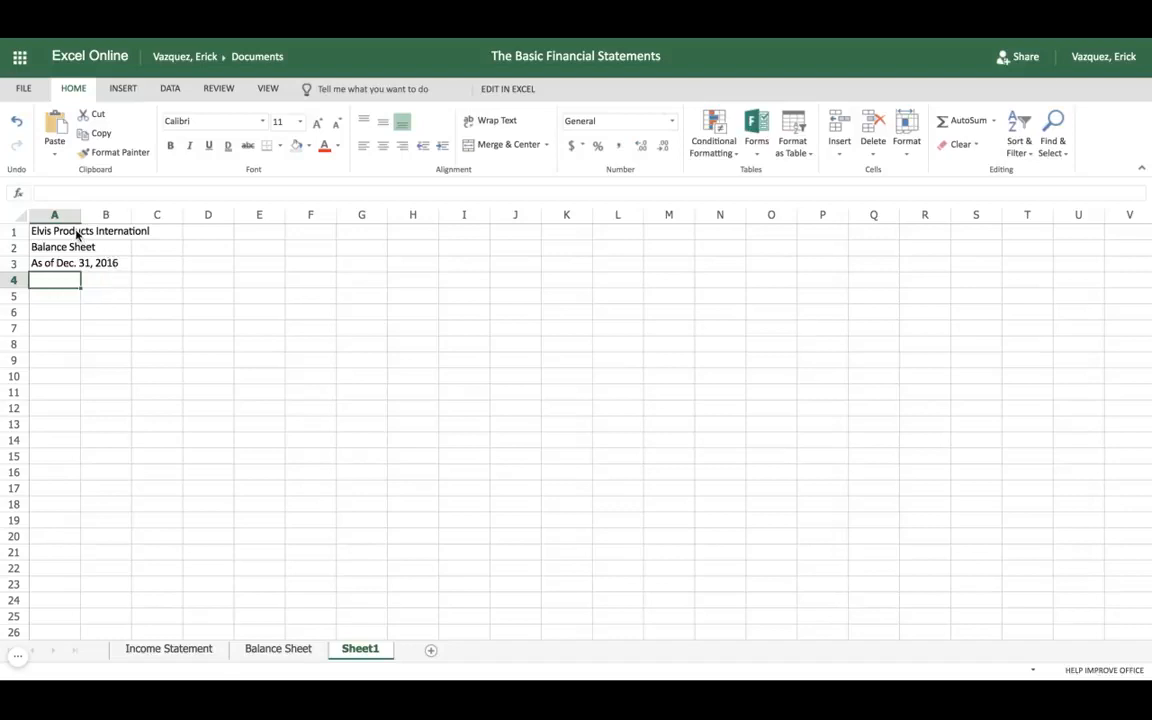
Step: Merge the three title rows in A1:C3 with Merge Across and centre their text
drag(60, 235, 157, 263)
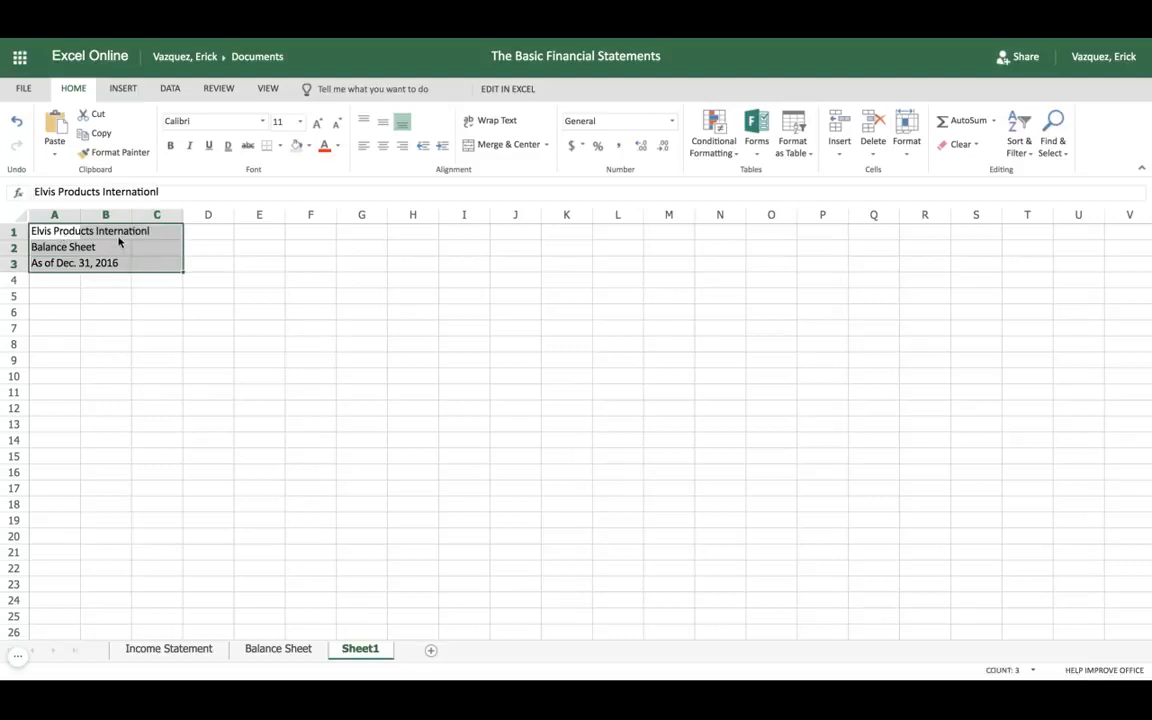
click(546, 146)
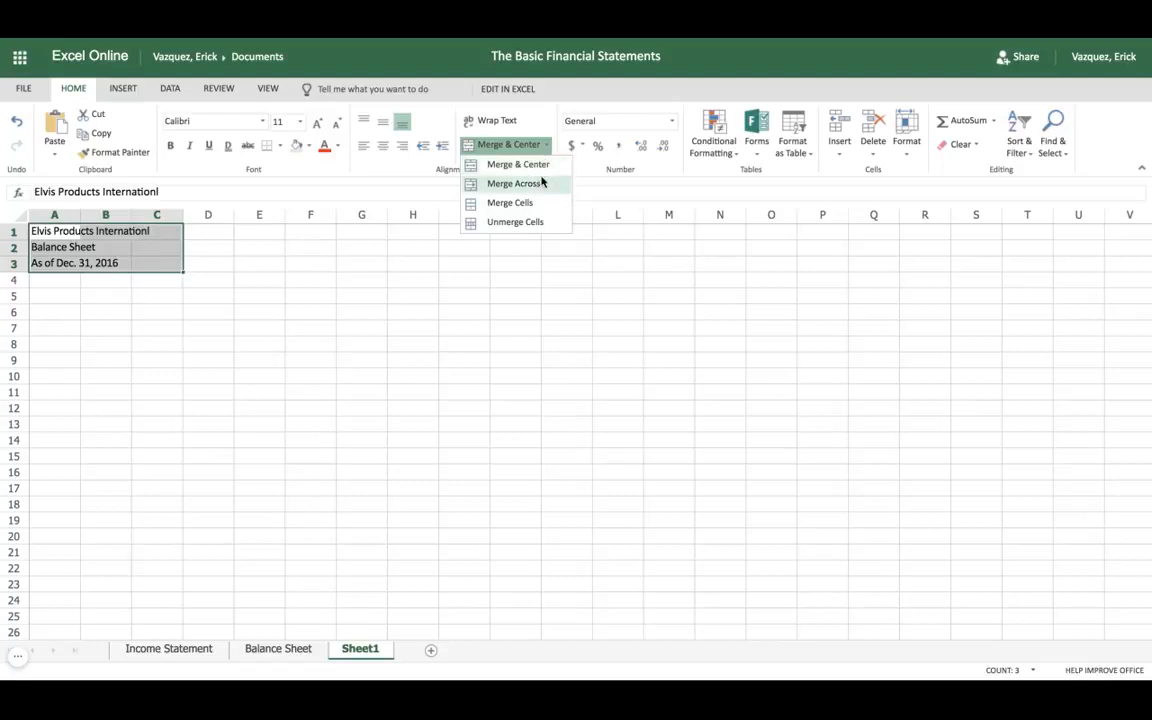
click(540, 184)
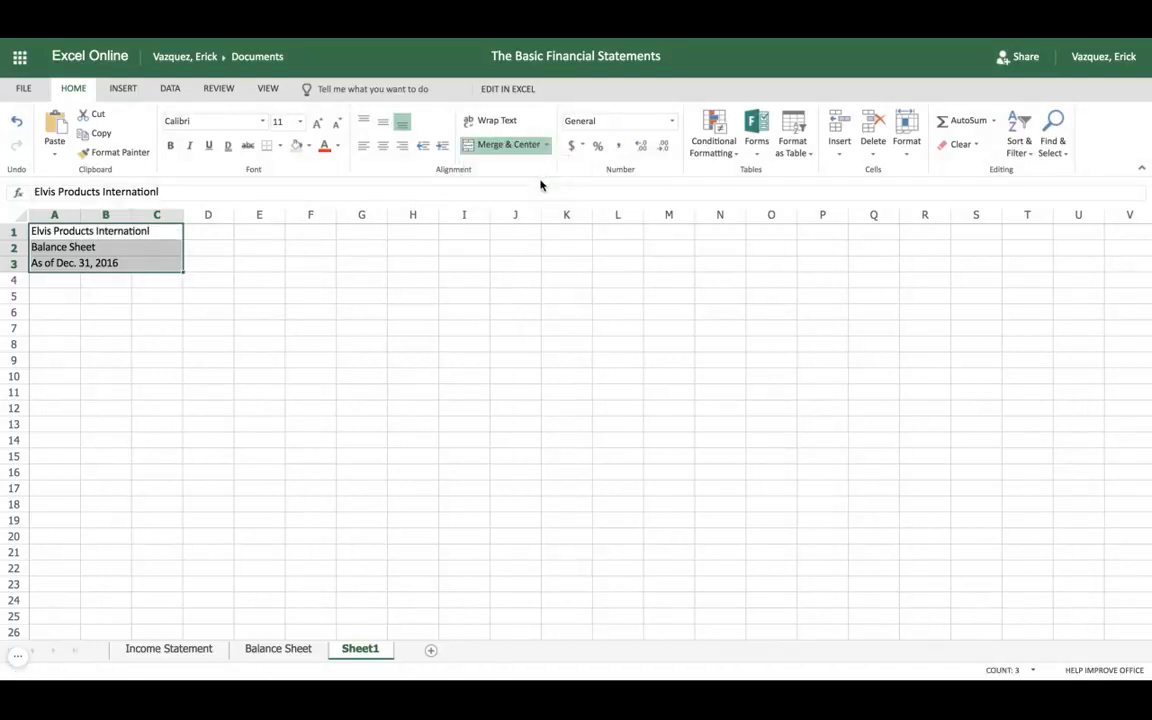
click(386, 147)
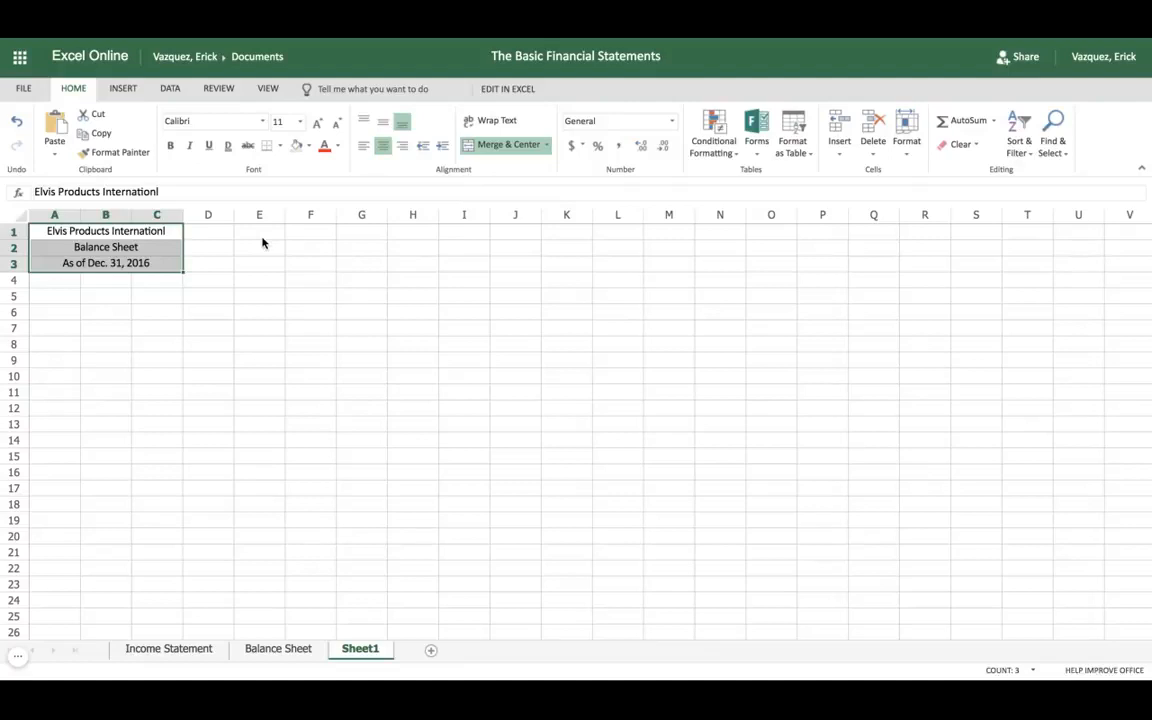
Step: Copy the line-item labels in A4:A23 of the Balance Sheet worksheet to Sheet1 starting at A4, and autofit column A
click(55, 282)
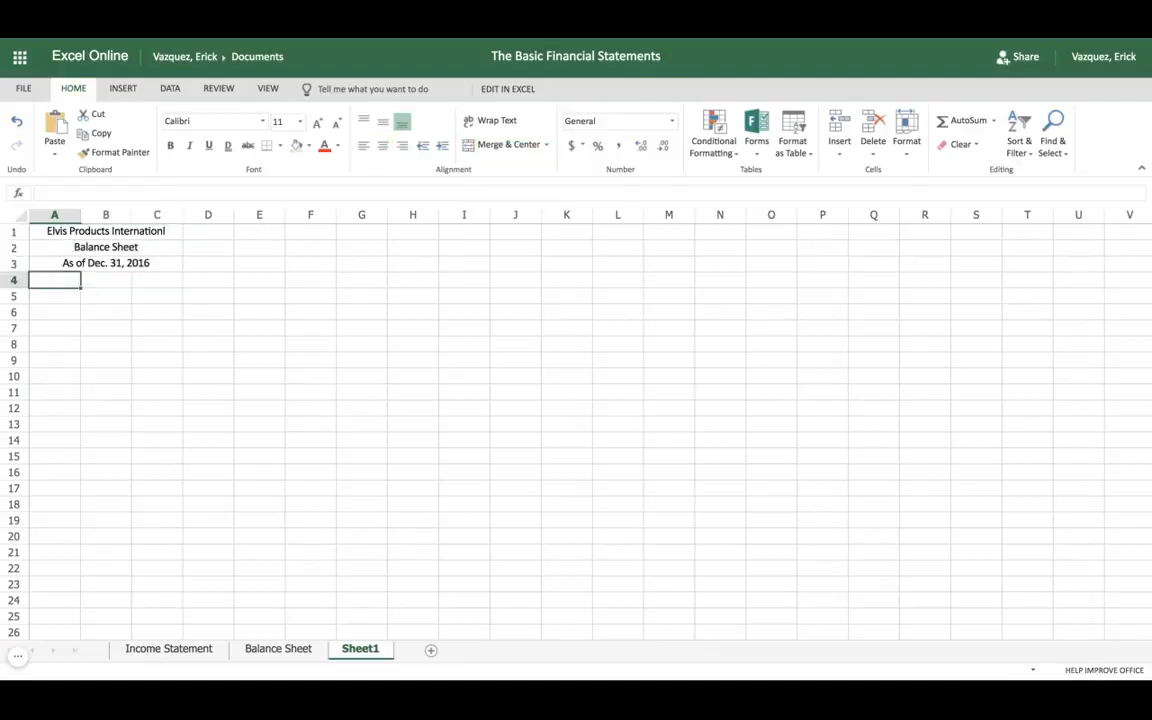
click(274, 648)
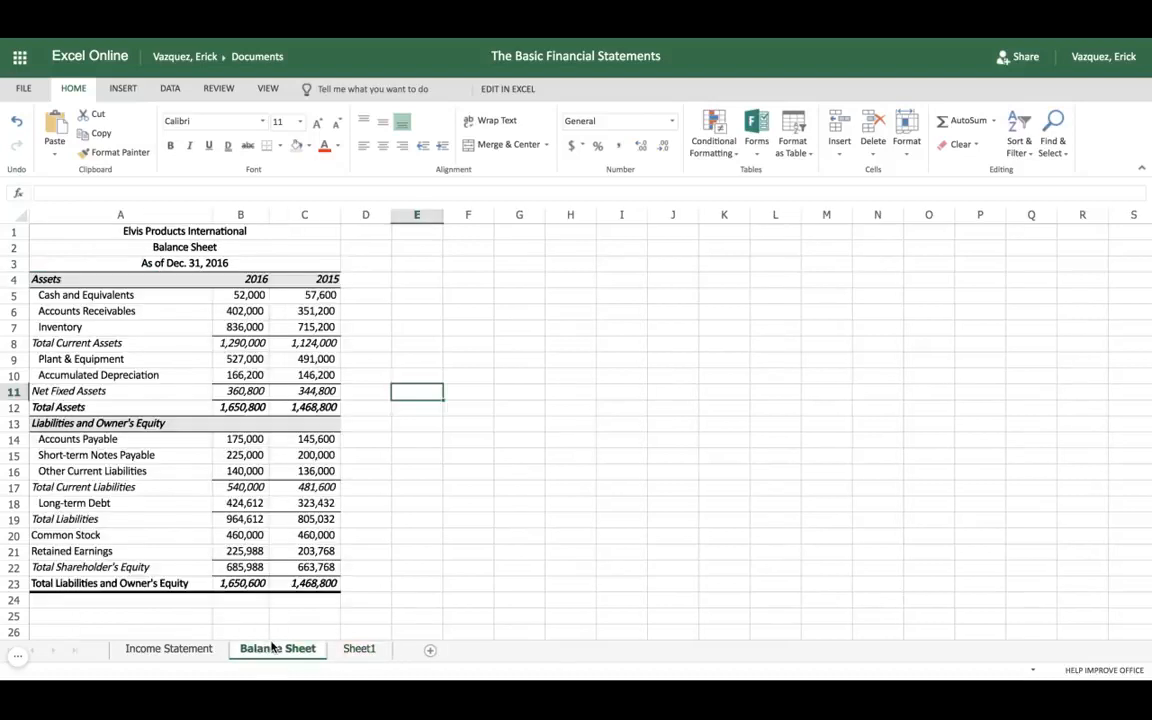
click(120, 282)
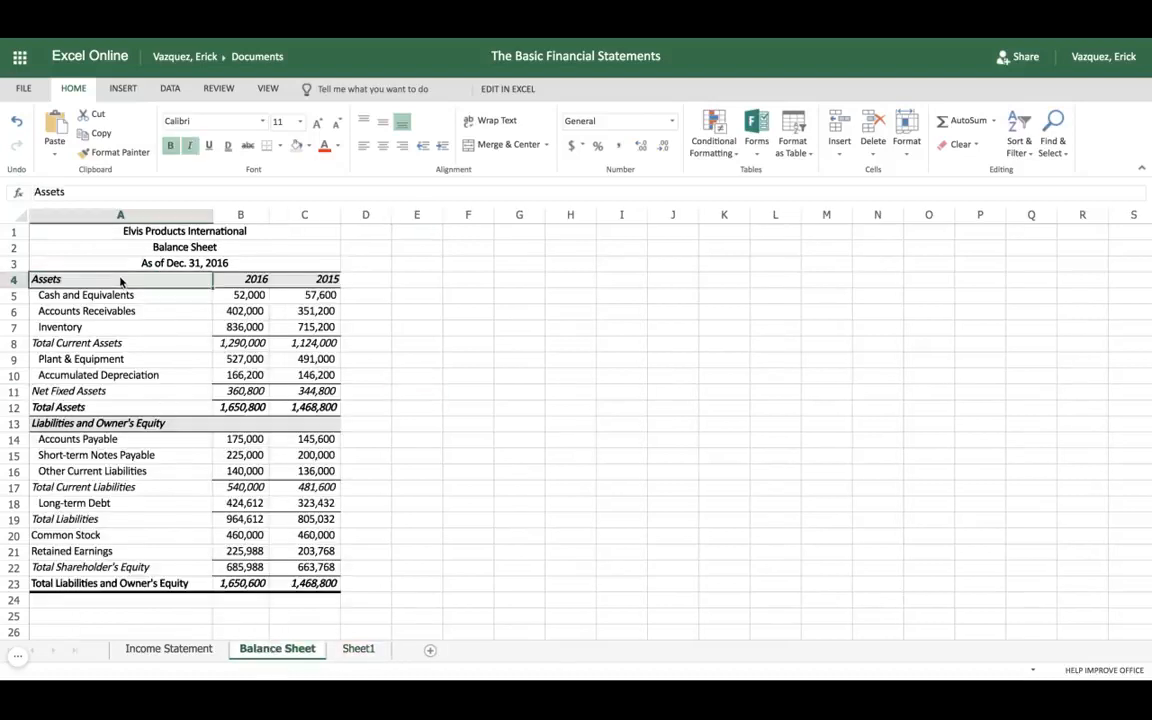
drag(120, 282, 120, 583)
key(ctrl+c)
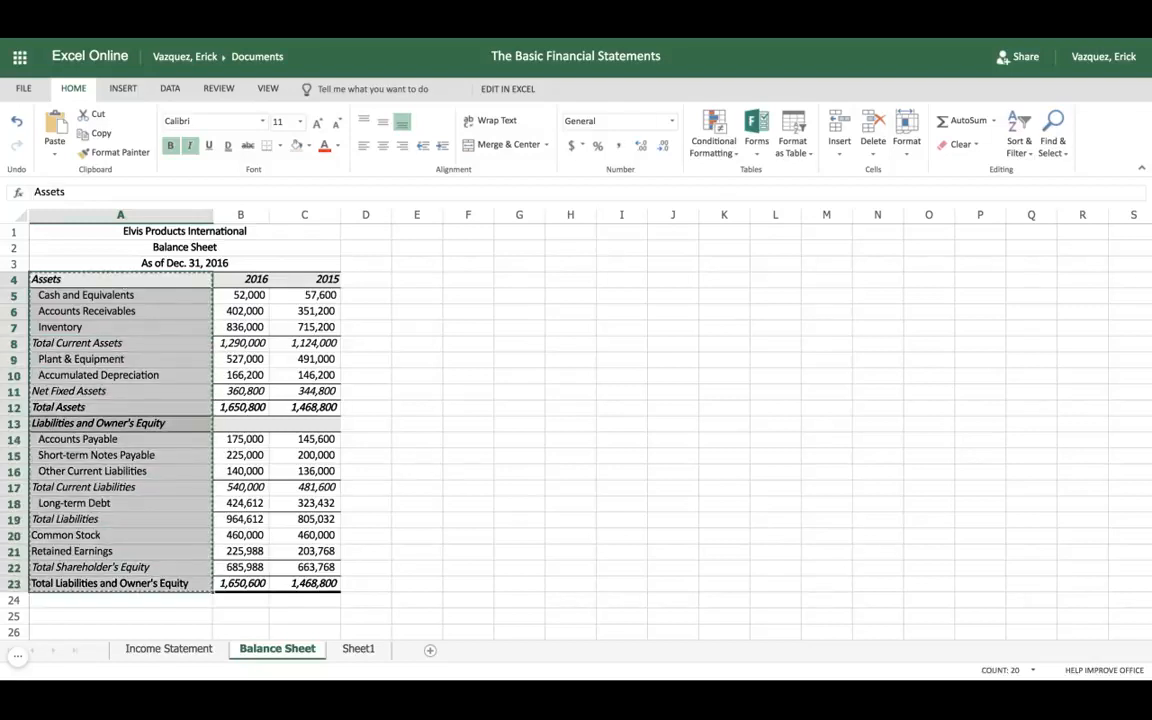
click(344, 650)
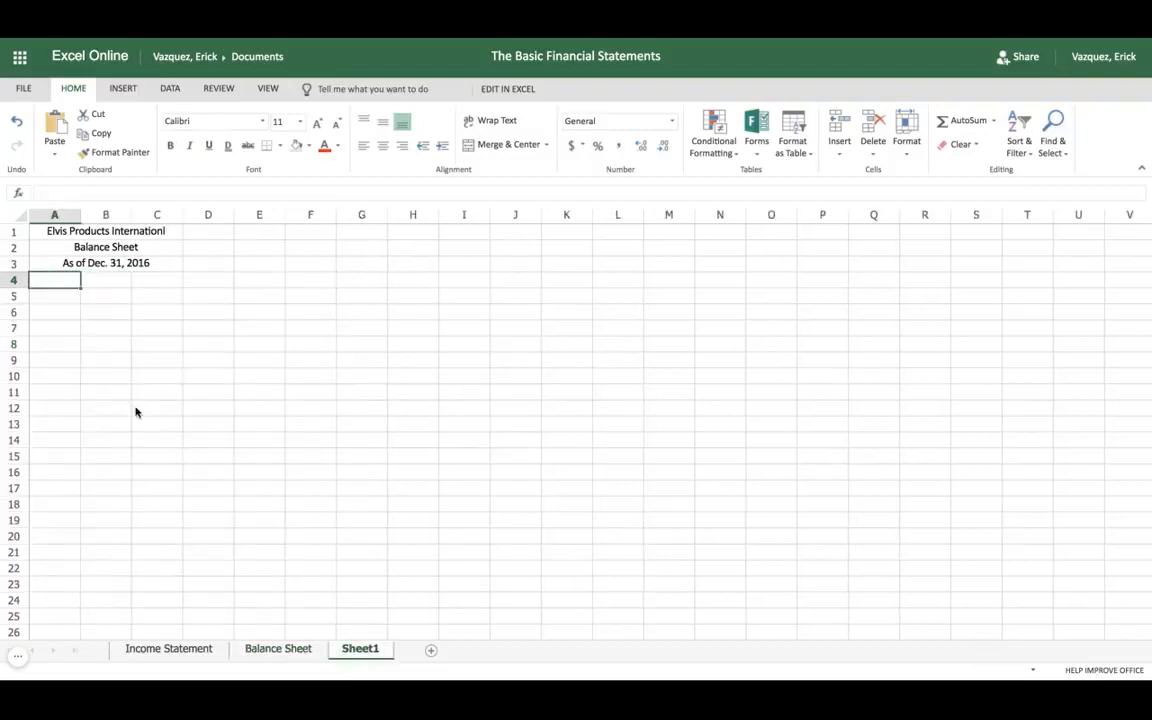
key(ctrl+v)
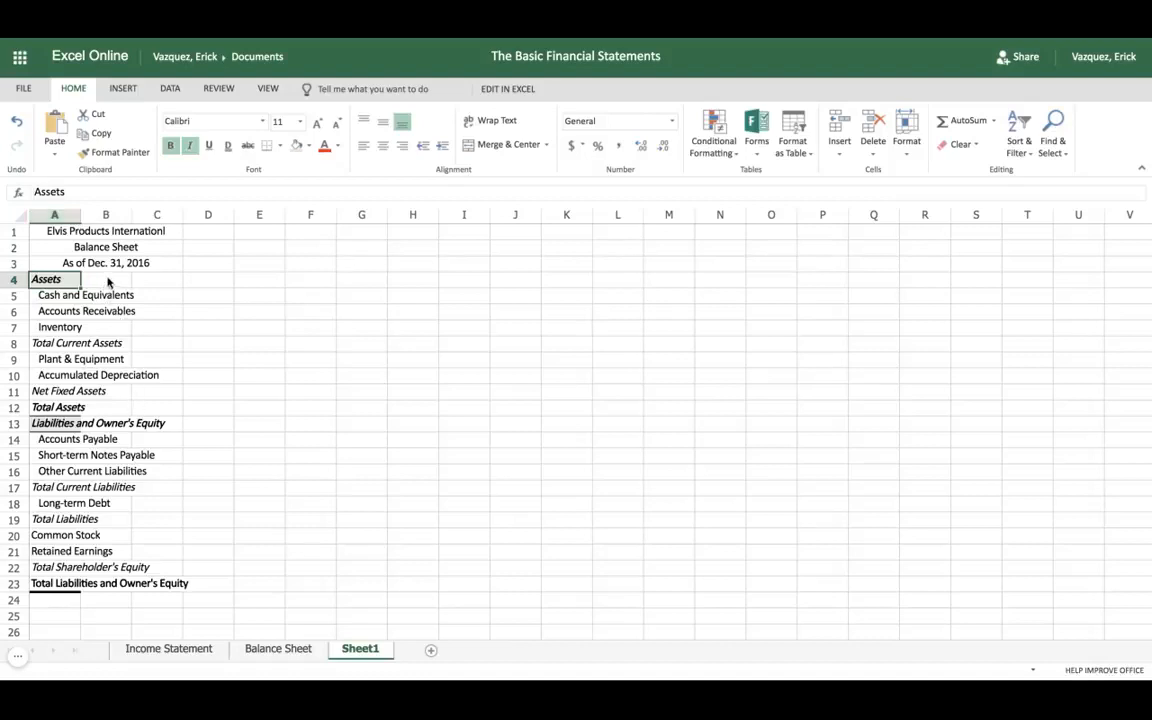
double_click(81, 214)
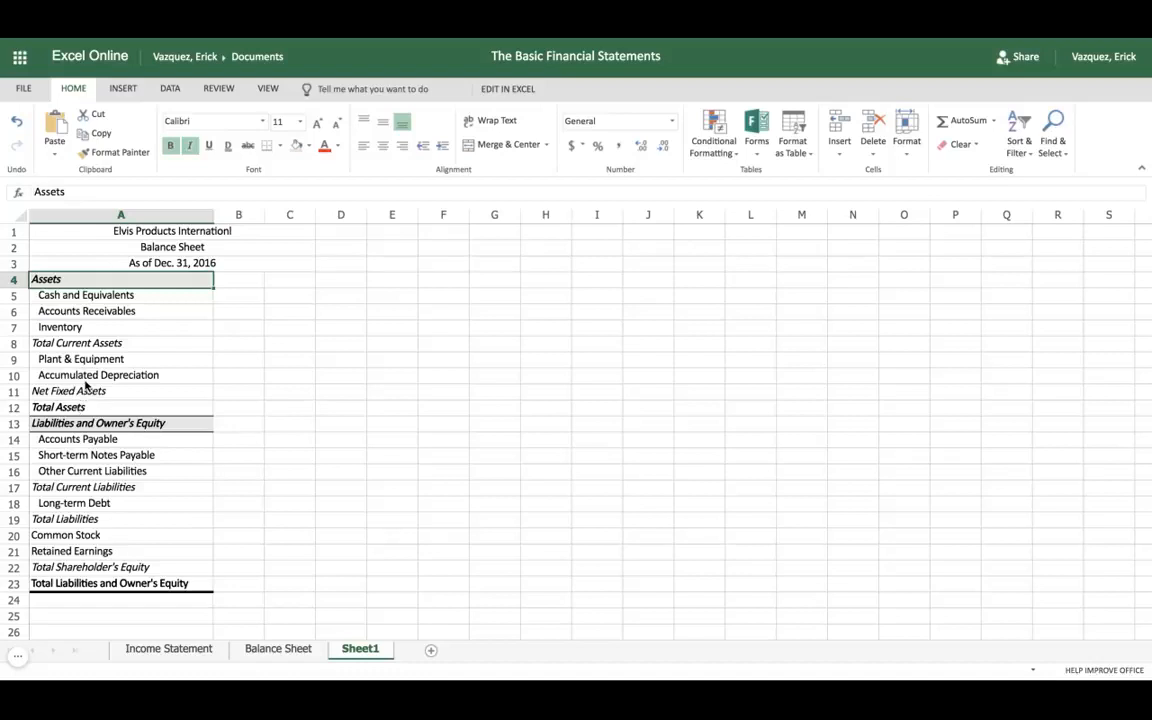
Step: Examine the asset and liability labels in column A, including the current, fixed and long-term items and their subtotal and total rows
click(90, 345)
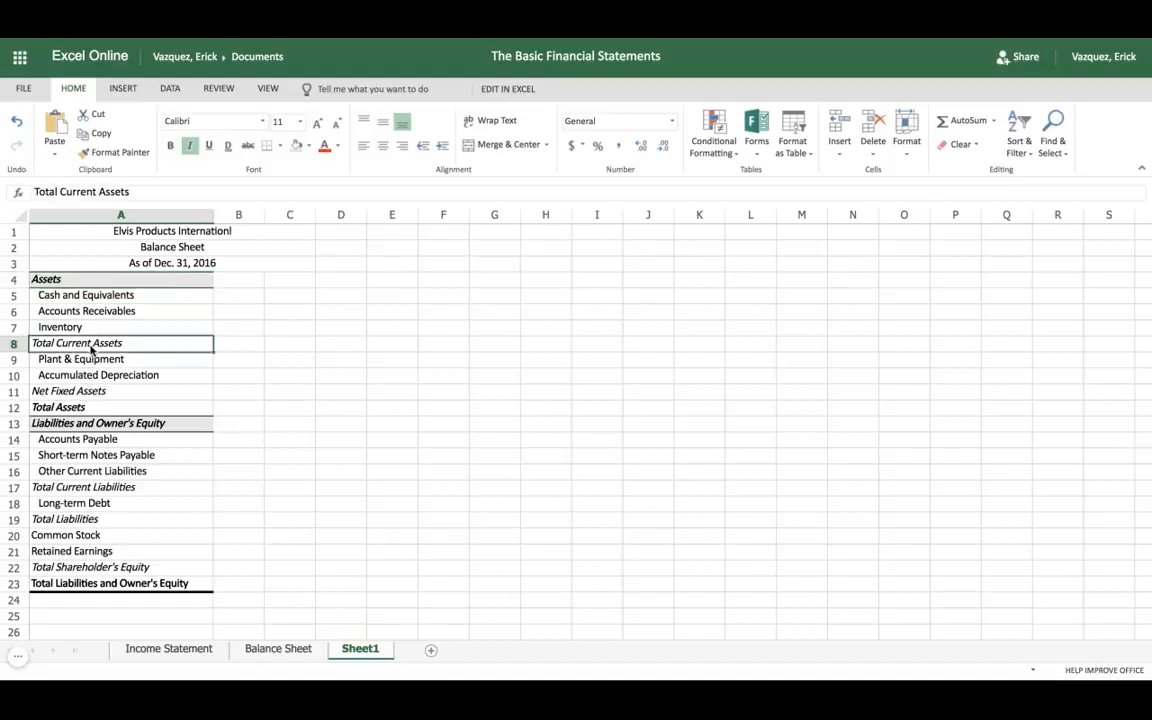
click(98, 396)
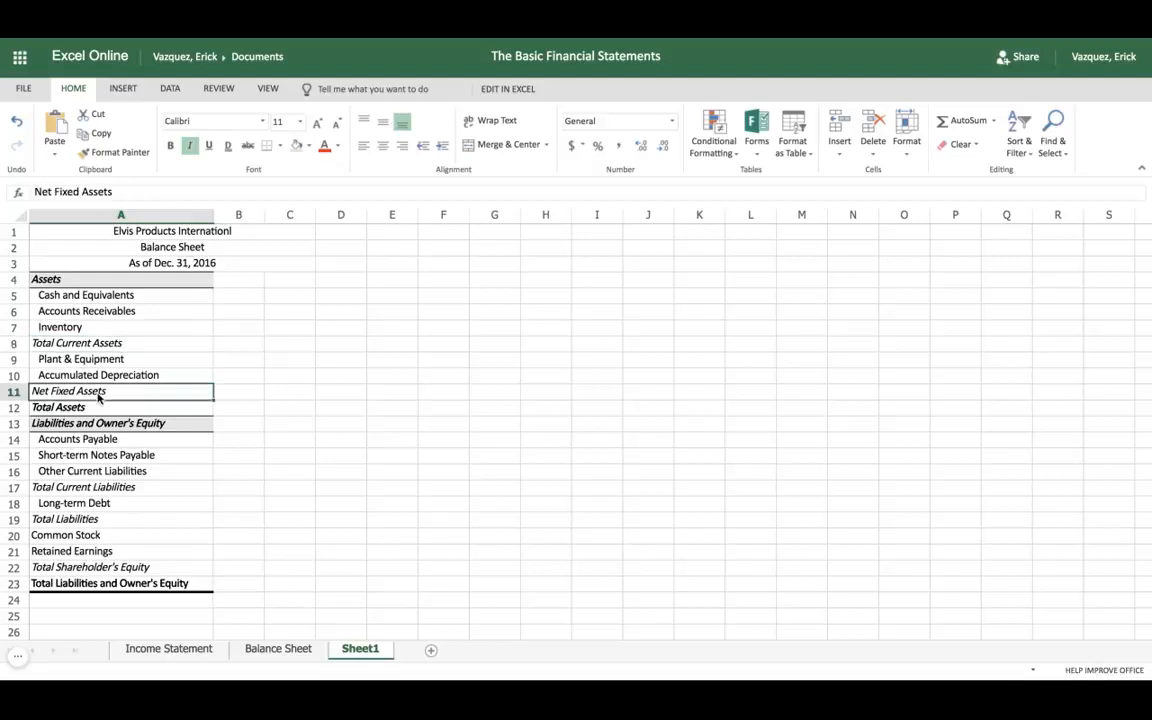
click(88, 348)
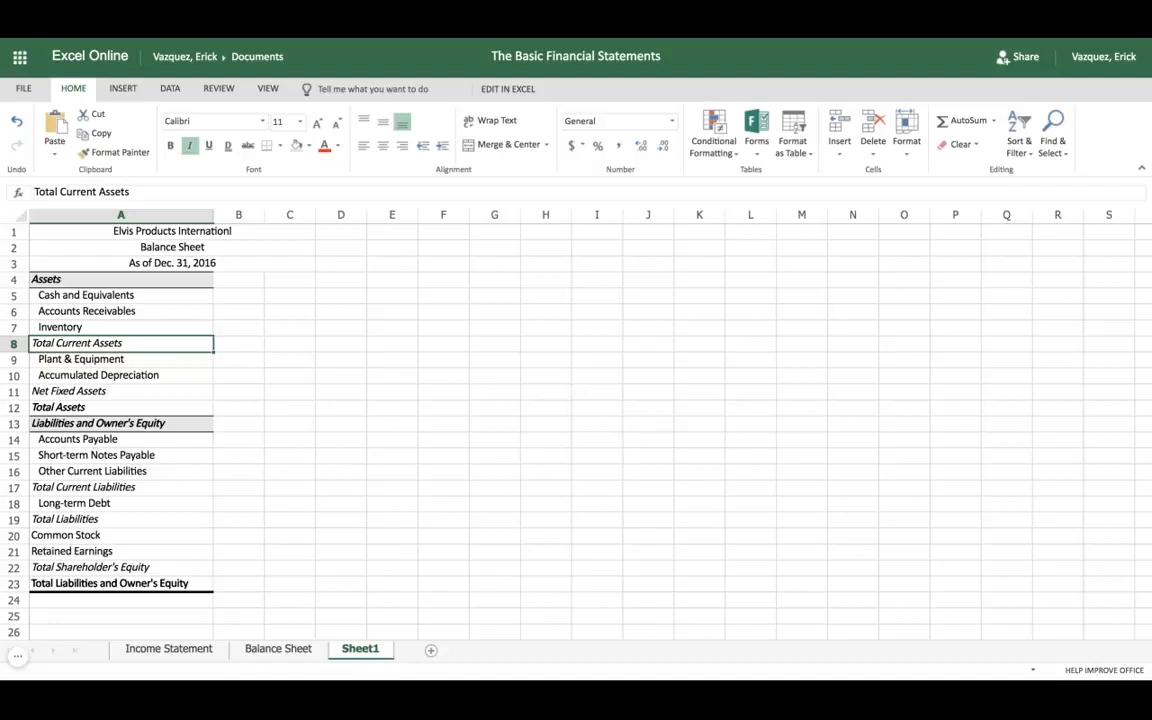
click(79, 363)
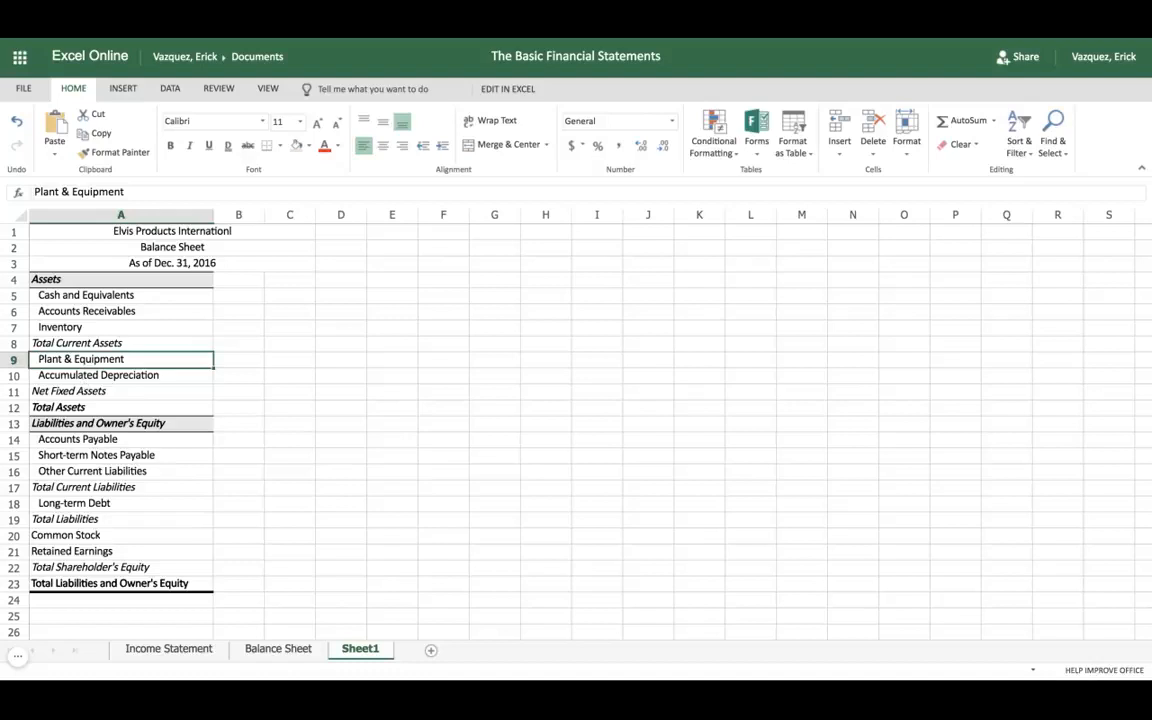
click(88, 407)
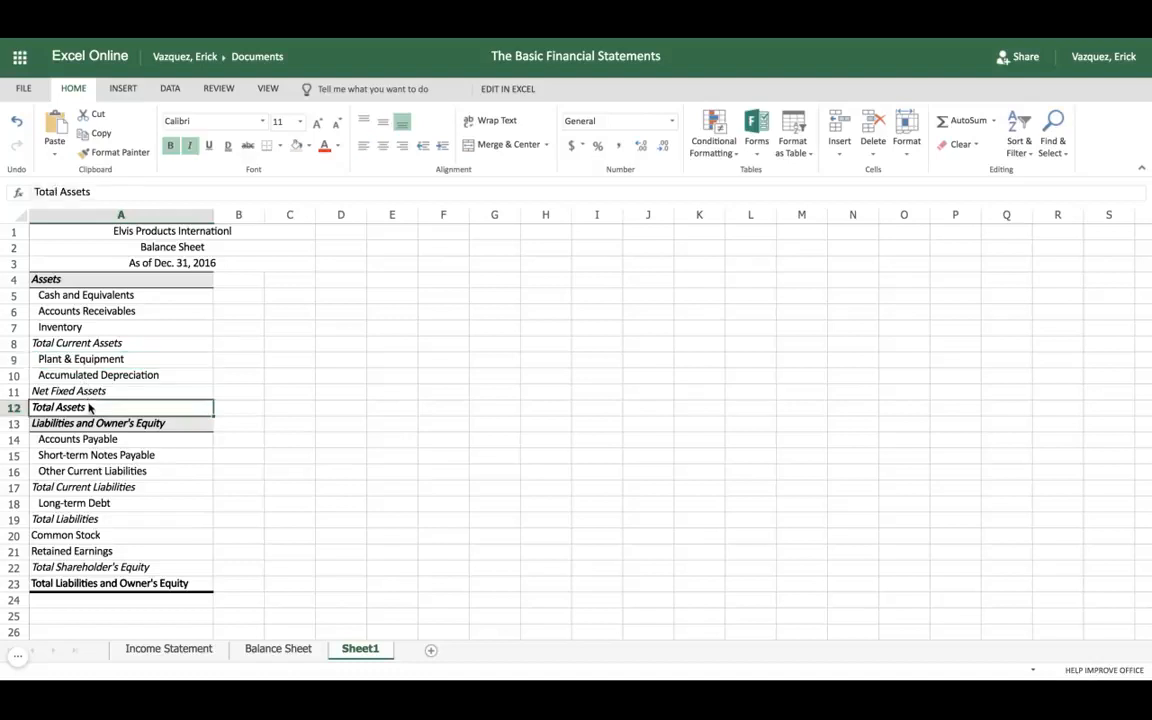
scroll(85, 400, down, 2)
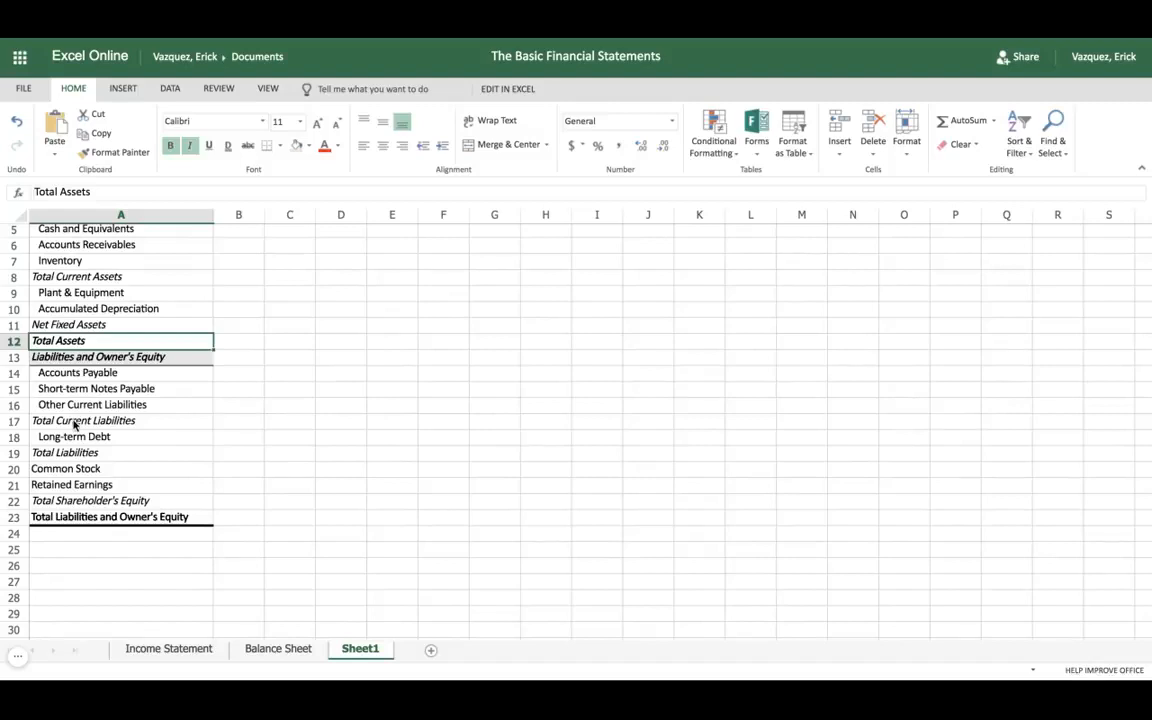
click(73, 425)
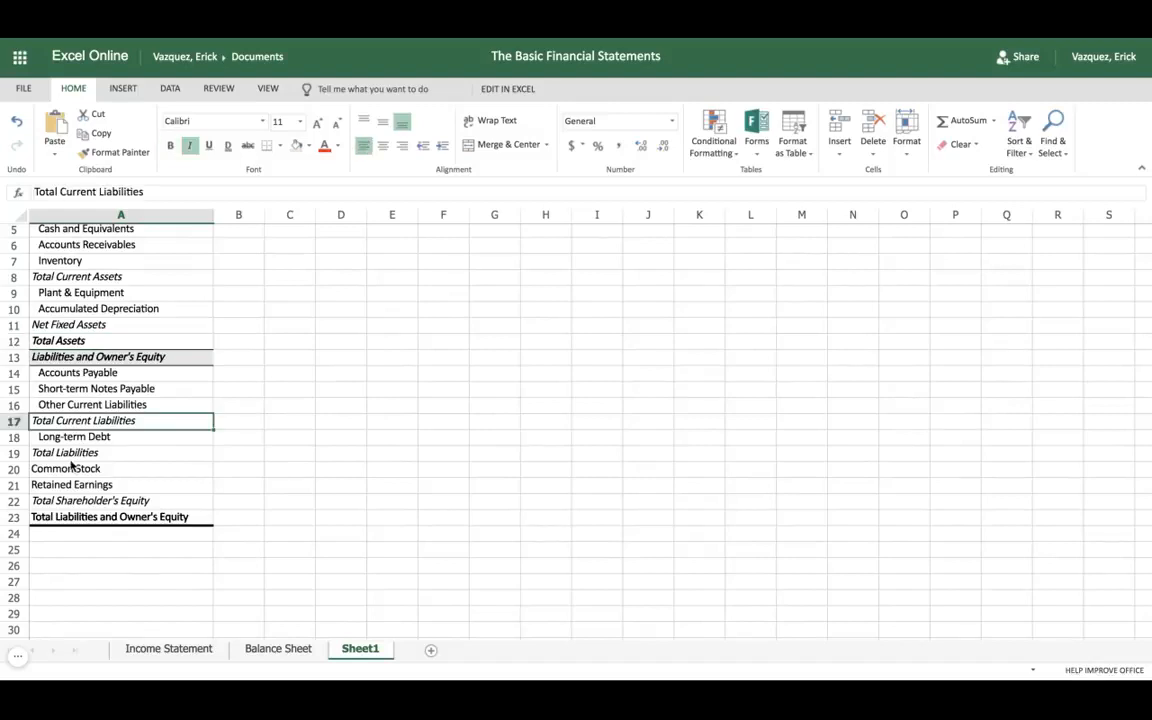
click(76, 456)
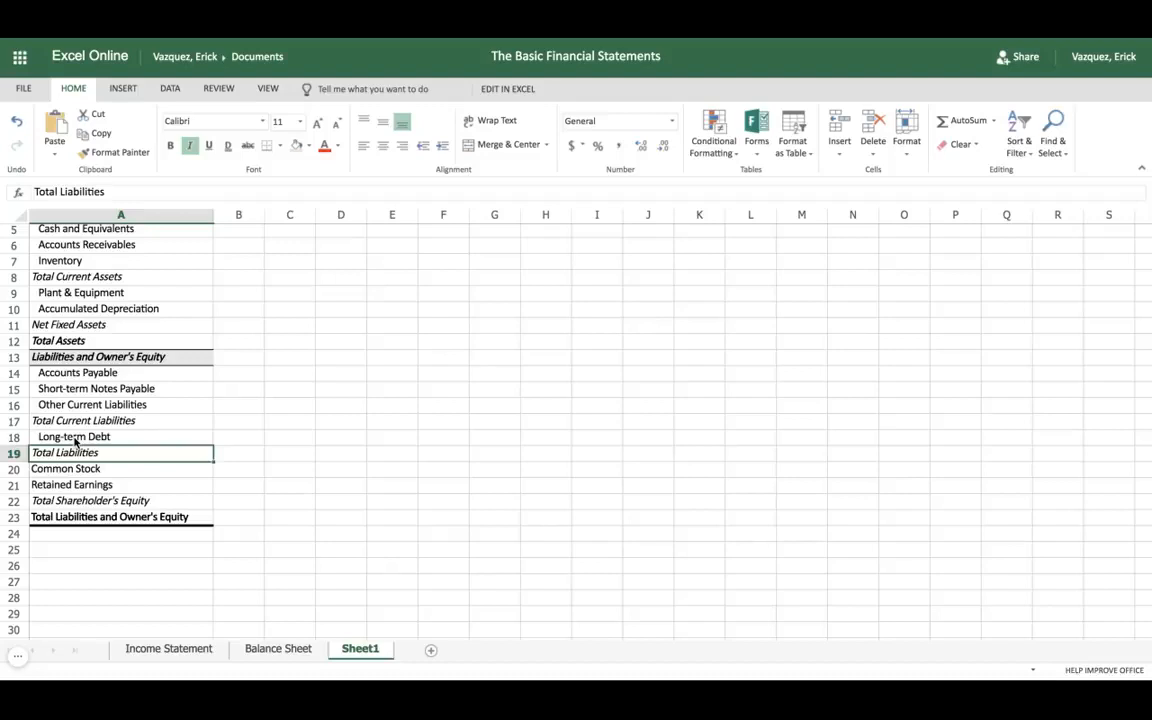
click(82, 425)
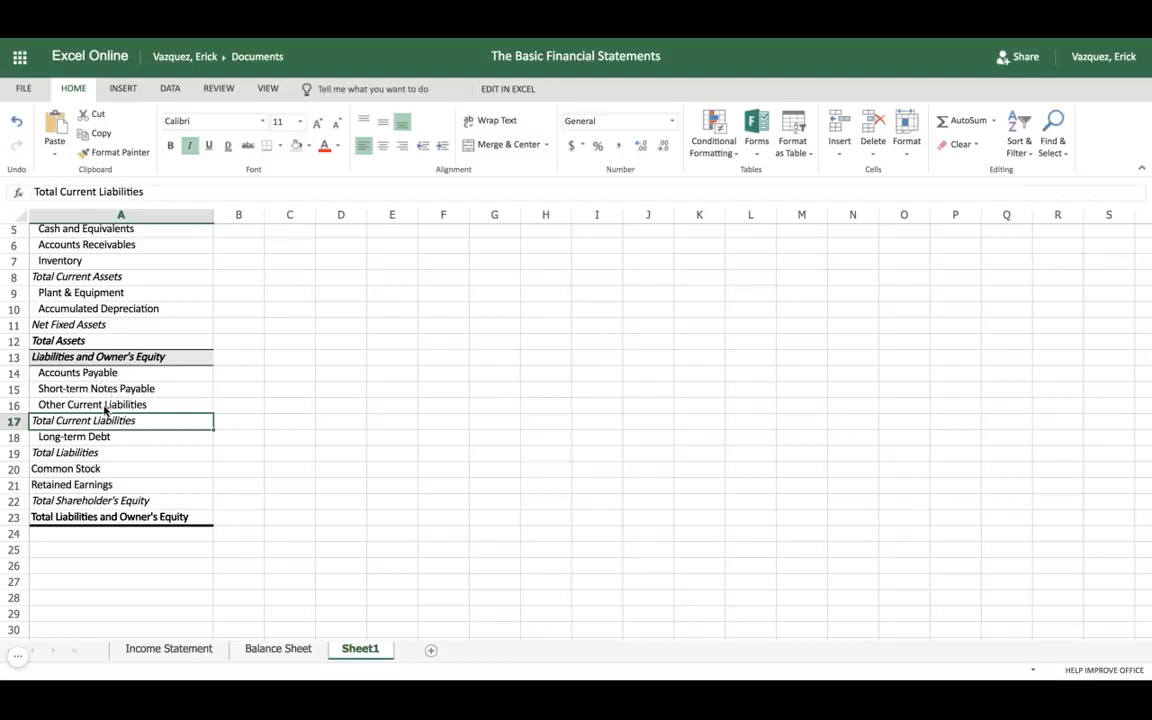
click(89, 437)
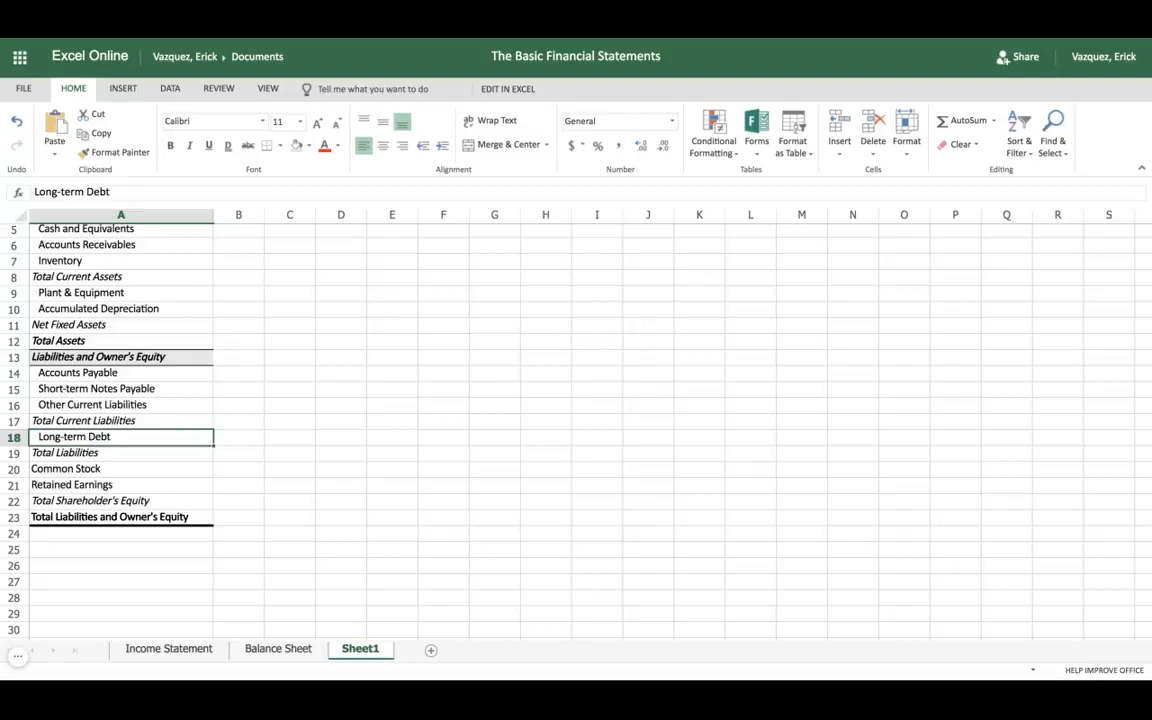
scroll(80, 280, up, 1)
click(84, 311)
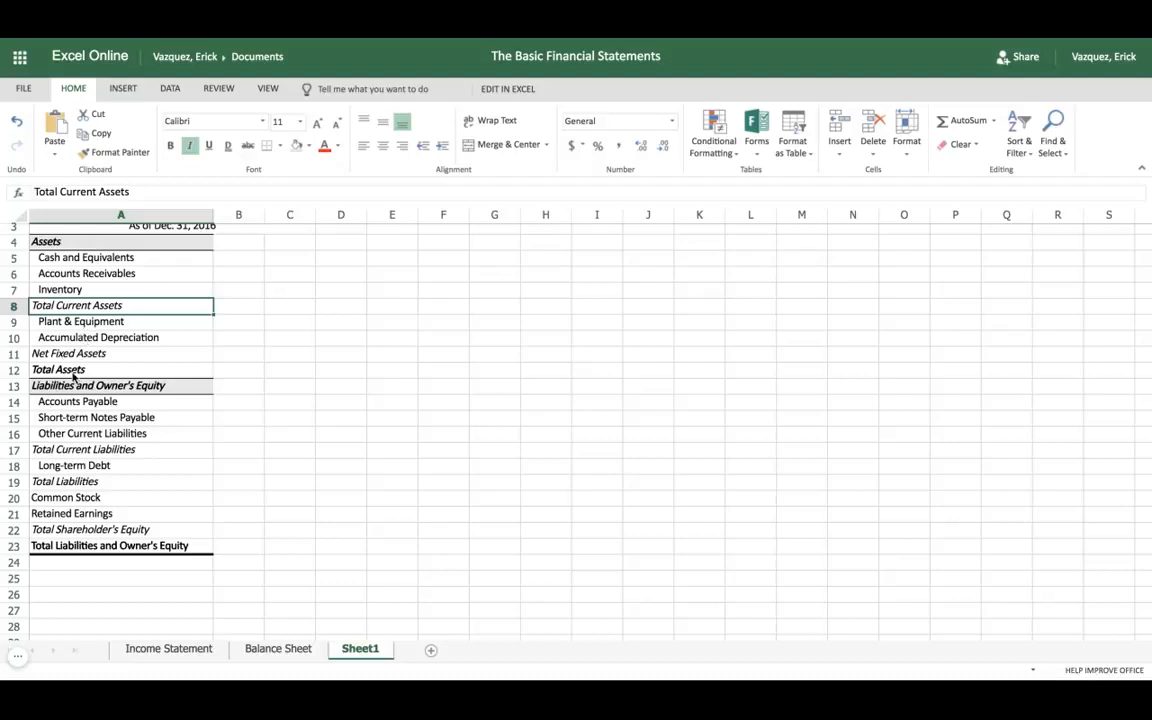
Step: Examine the liabilities and owner's equity labels in column A, including total liabilities, common stock, shareholder's equity and the final combined total
click(69, 482)
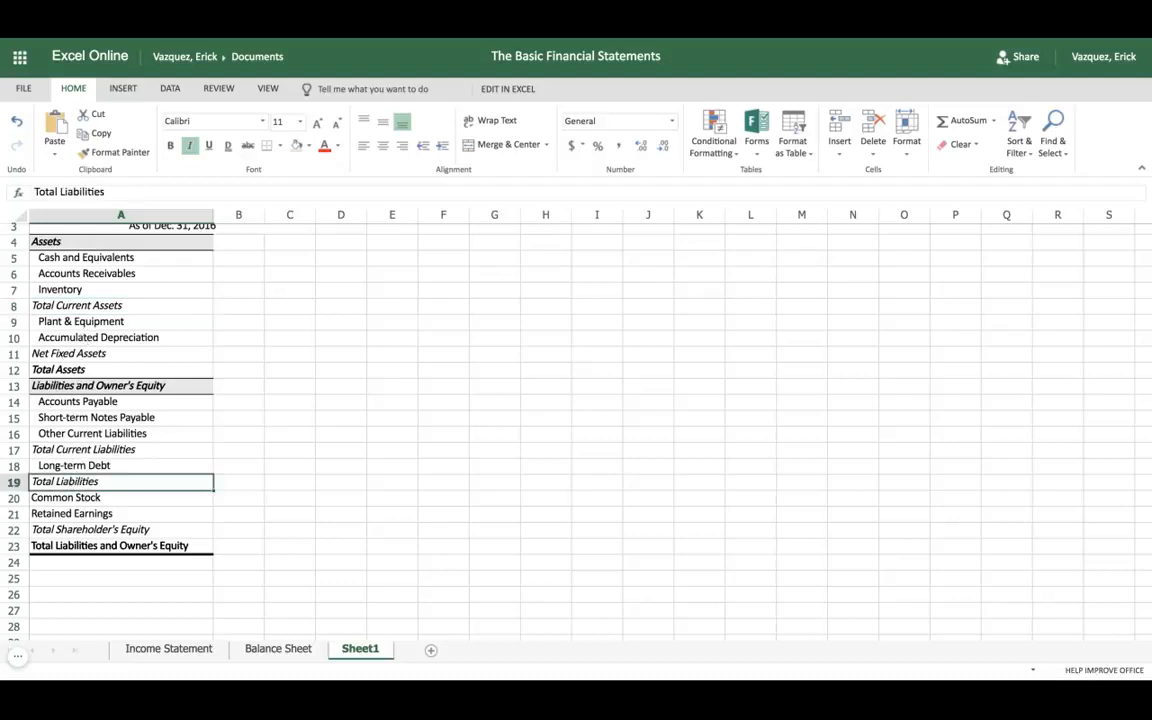
click(112, 388)
click(75, 498)
click(68, 482)
click(74, 531)
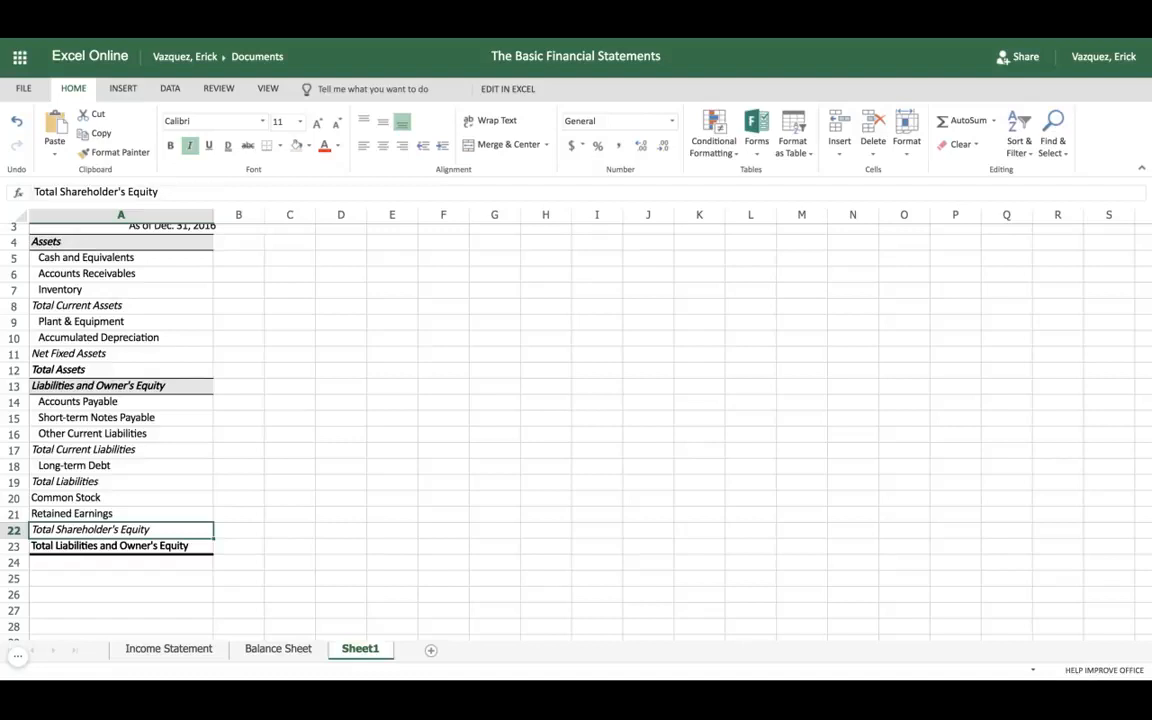
click(71, 484)
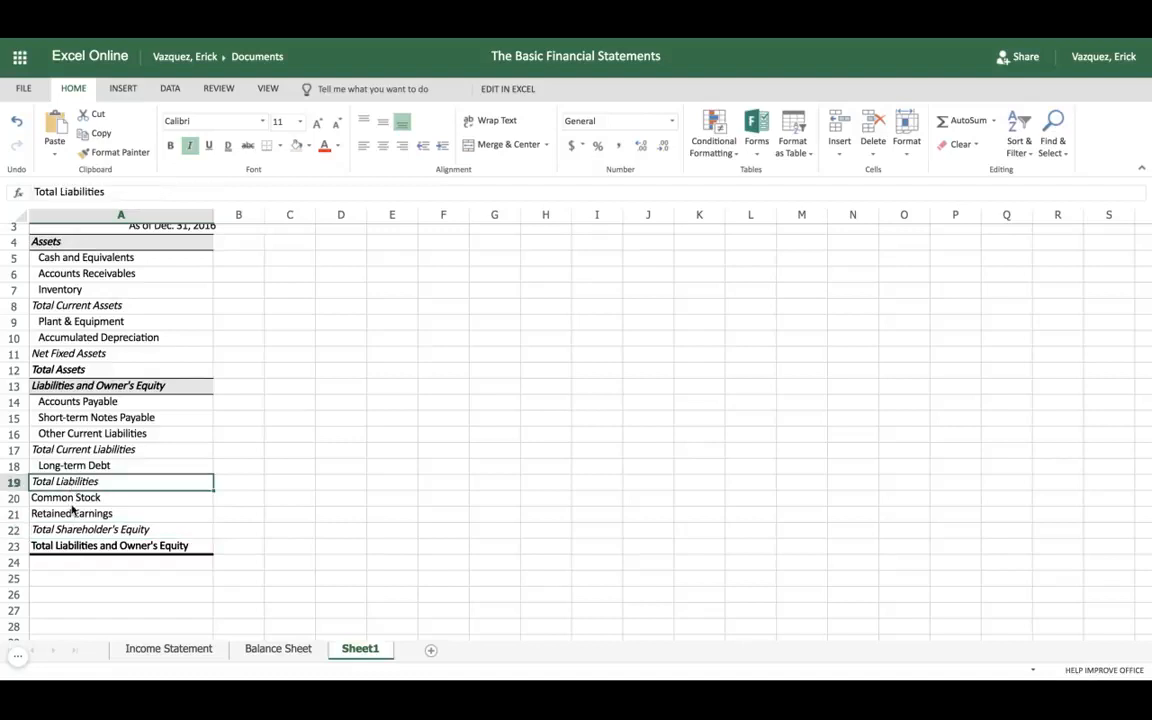
click(80, 548)
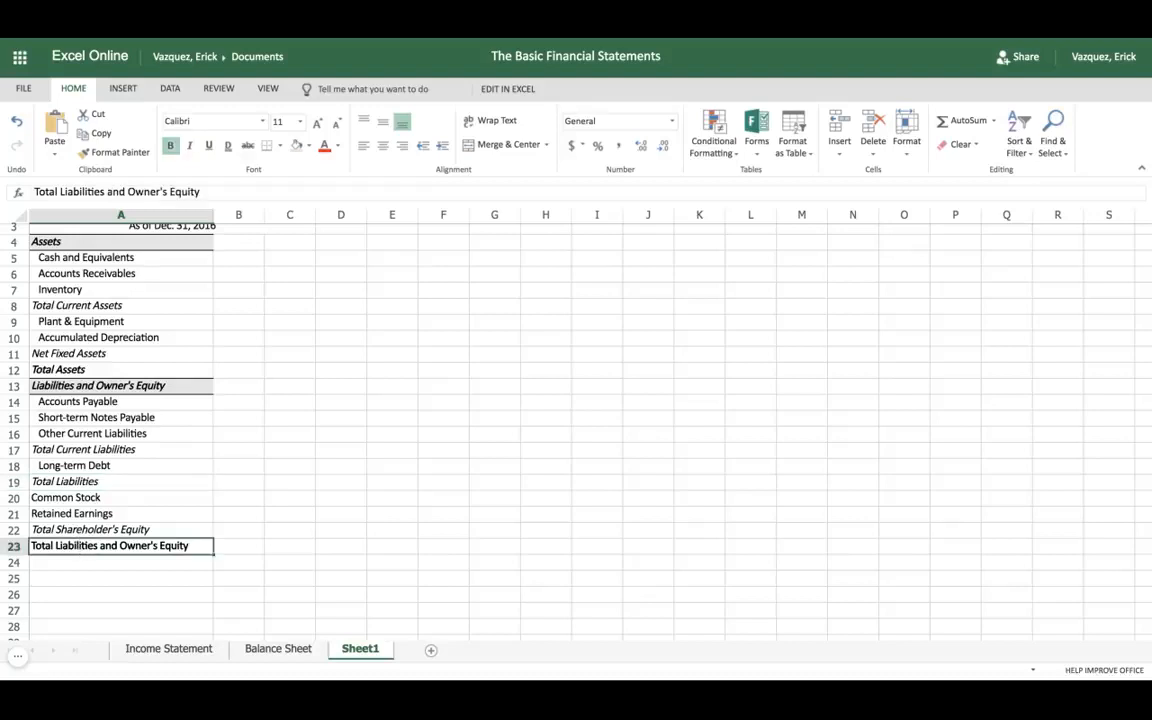
Step: Compare total liabilities and owner's equity in row 23 with total assets in row 12 on the Balance Sheet worksheet for both years
click(257, 649)
click(310, 585)
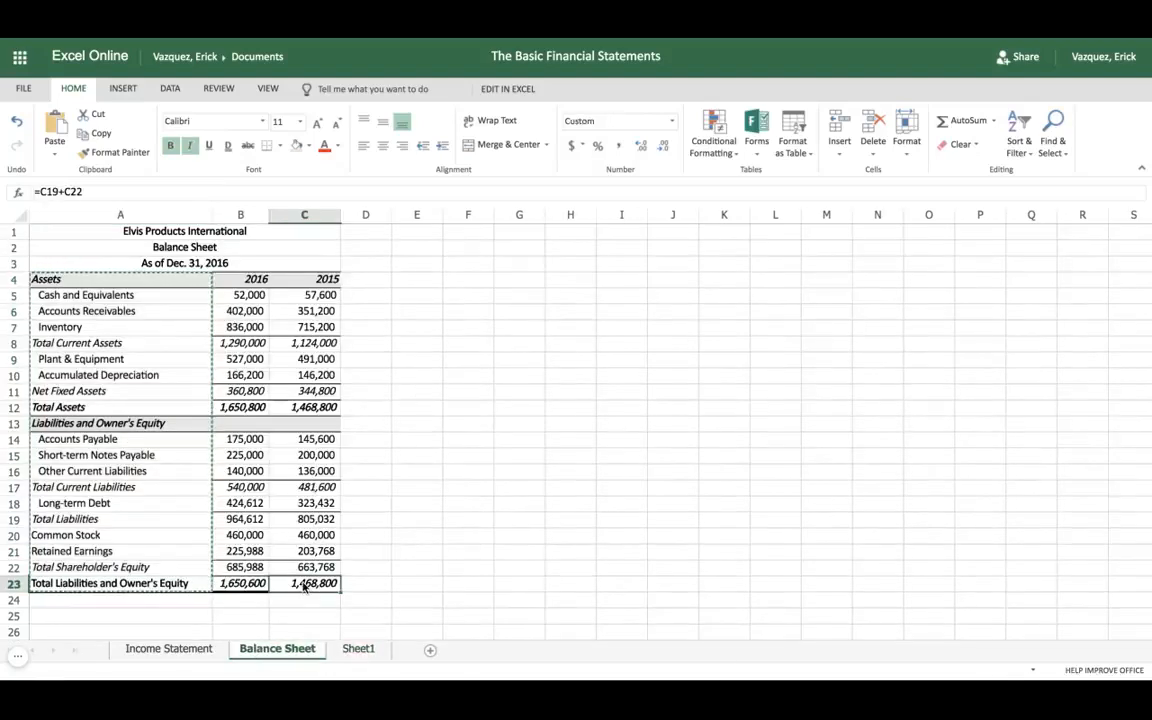
click(235, 585)
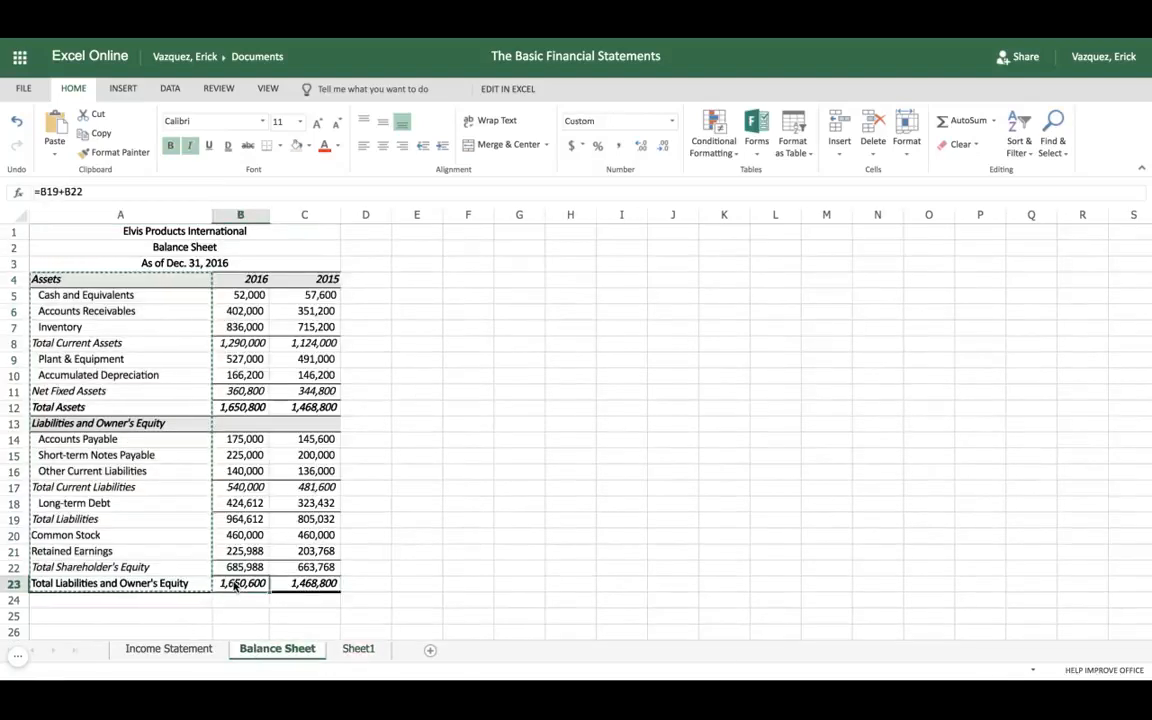
key(shift+Right)
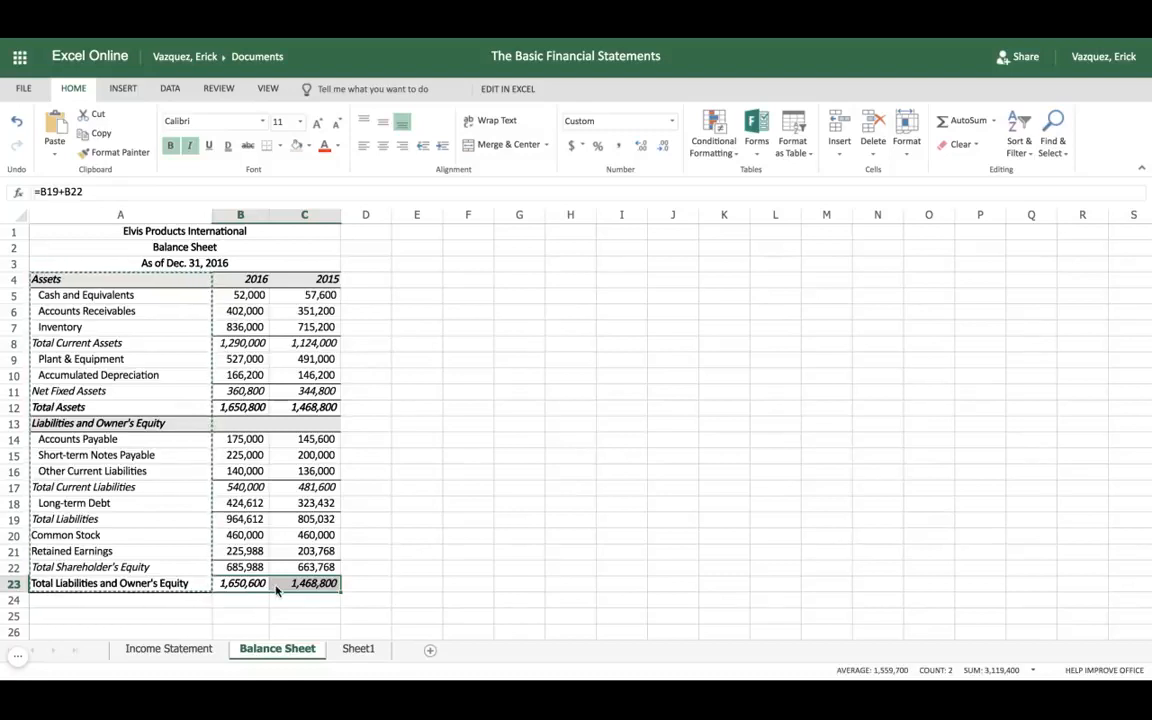
click(245, 405)
key(shift+Right)
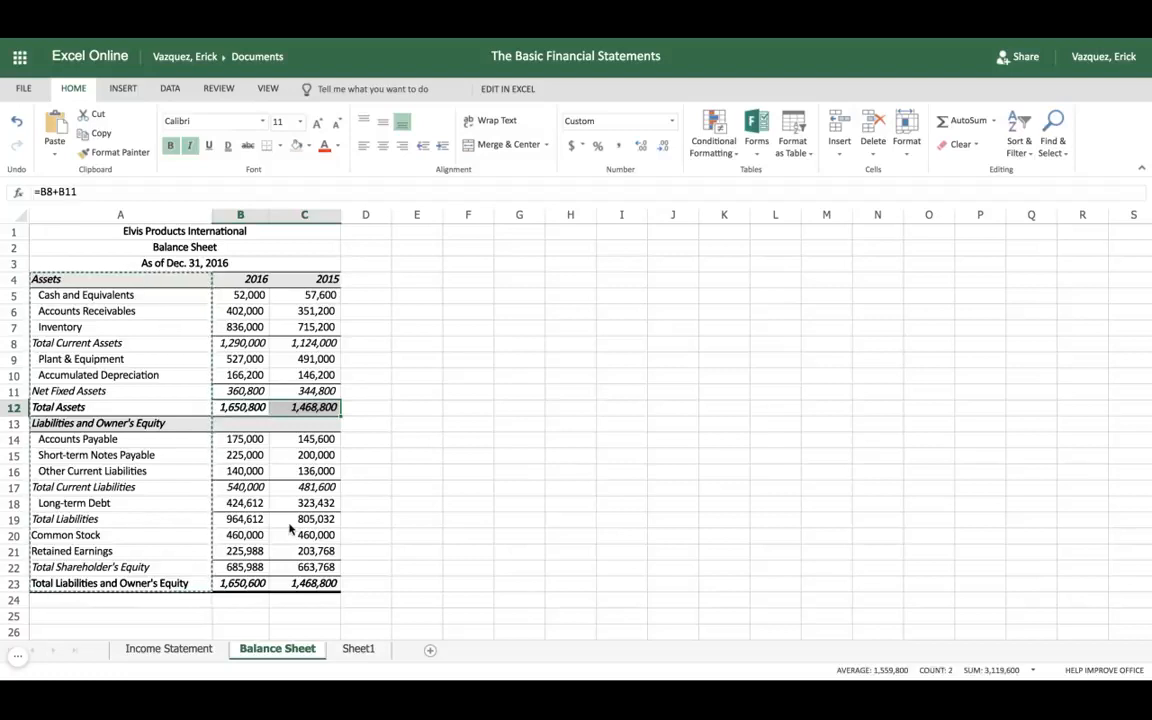
click(358, 649)
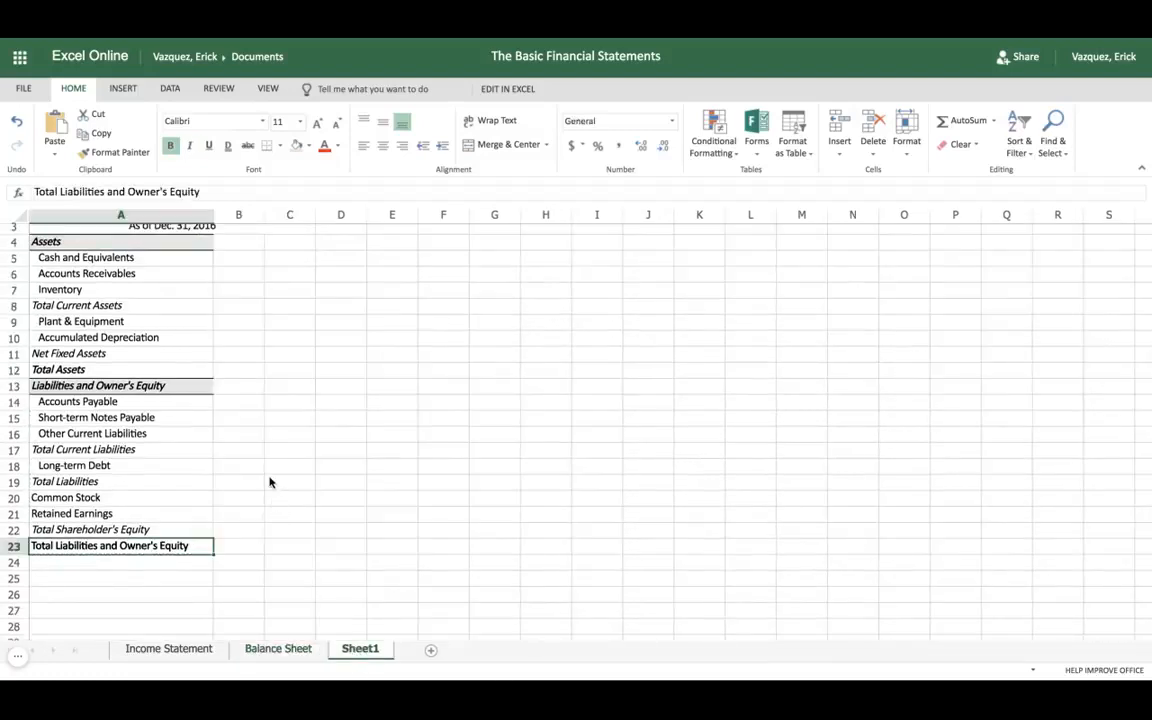
Step: Copy the 2016 and 2015 current asset amounts in B5:C7 of the Balance Sheet worksheet to Sheet1 starting at B5
click(266, 650)
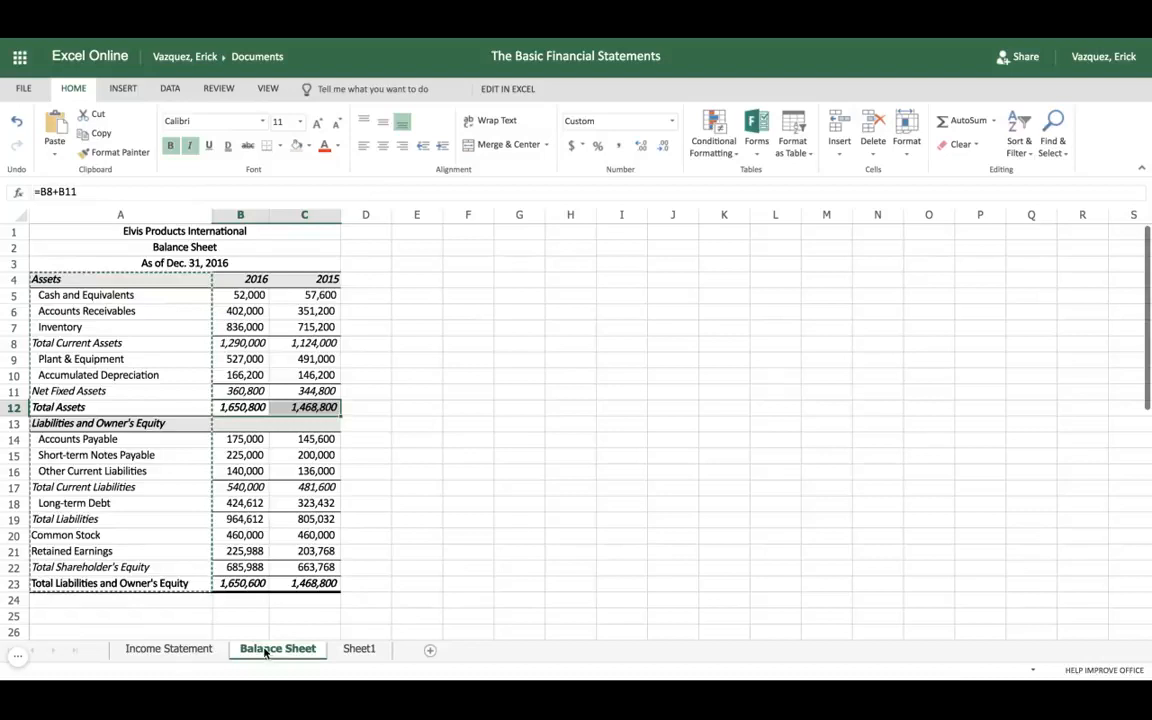
click(370, 440)
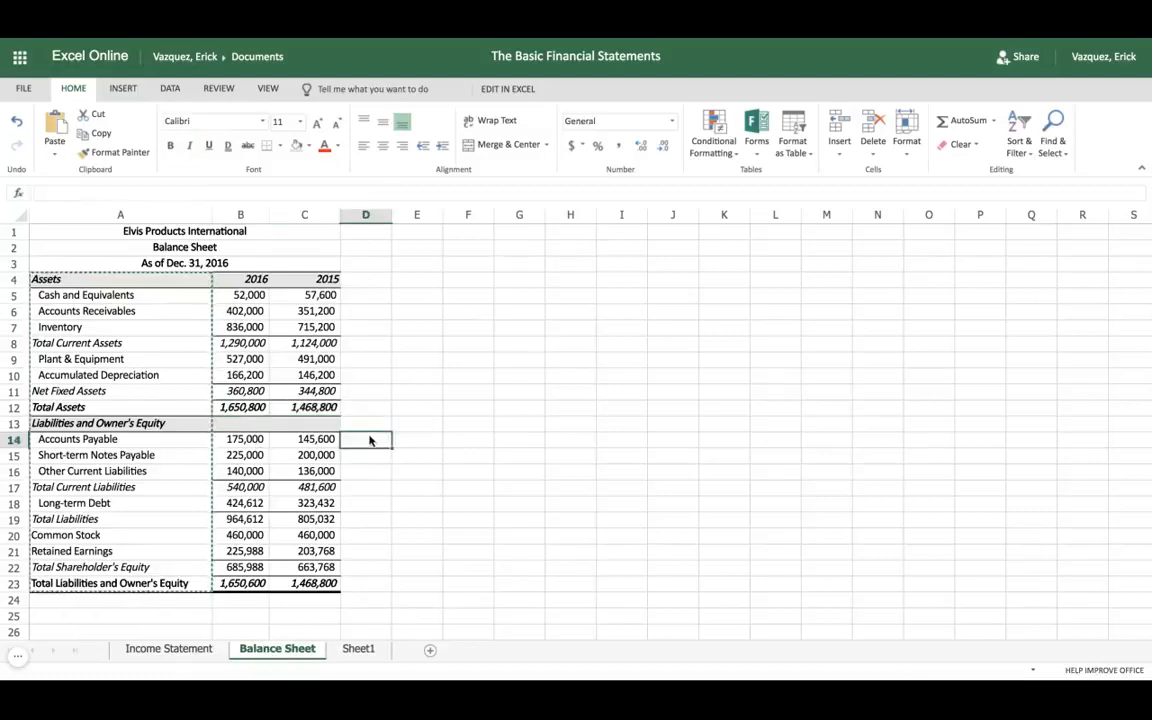
click(245, 298)
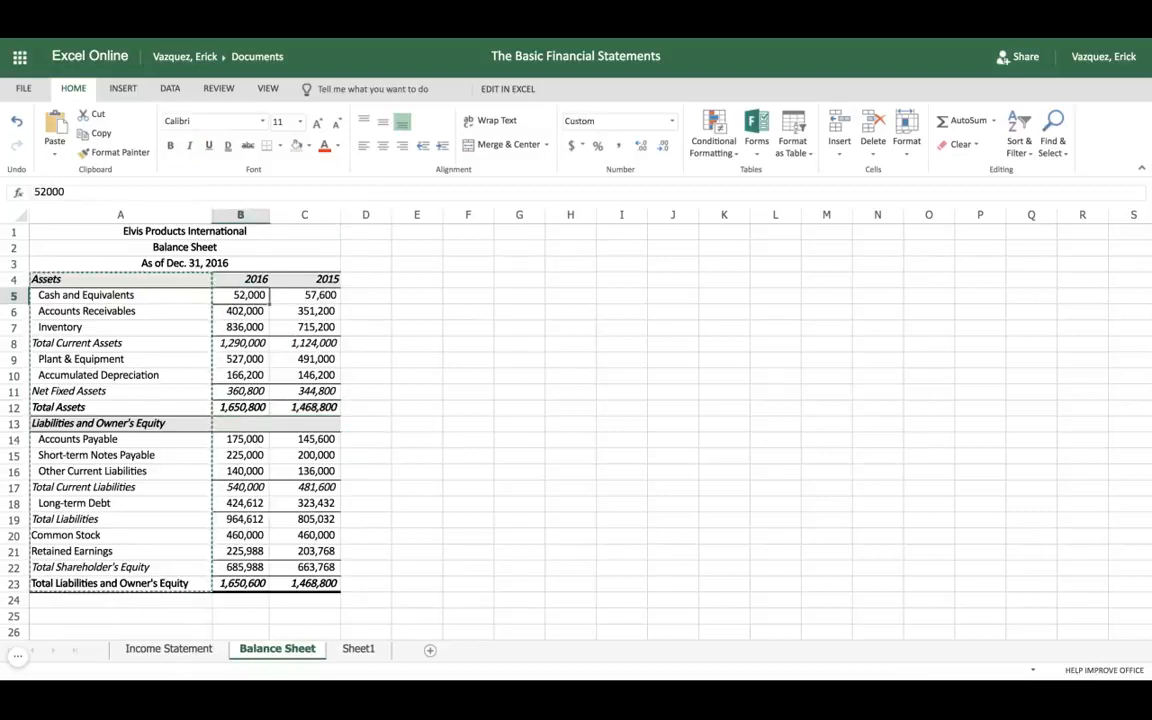
key(shift+Right)
key(shift+Down)
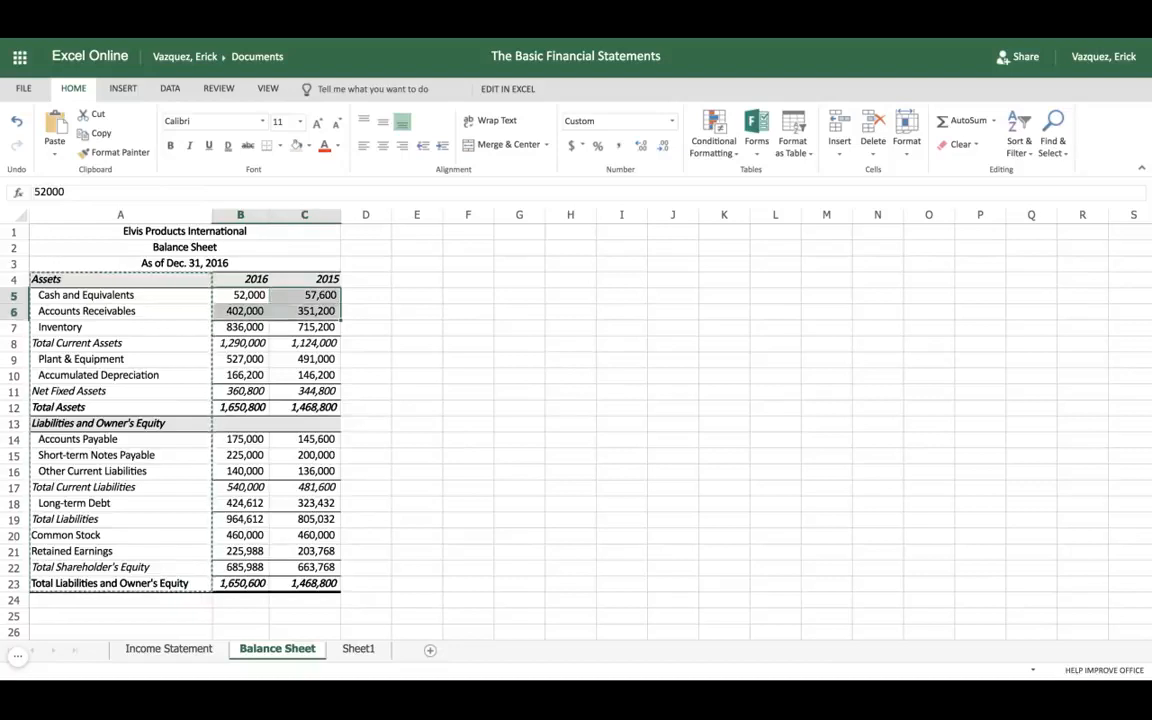
key(shift+Down)
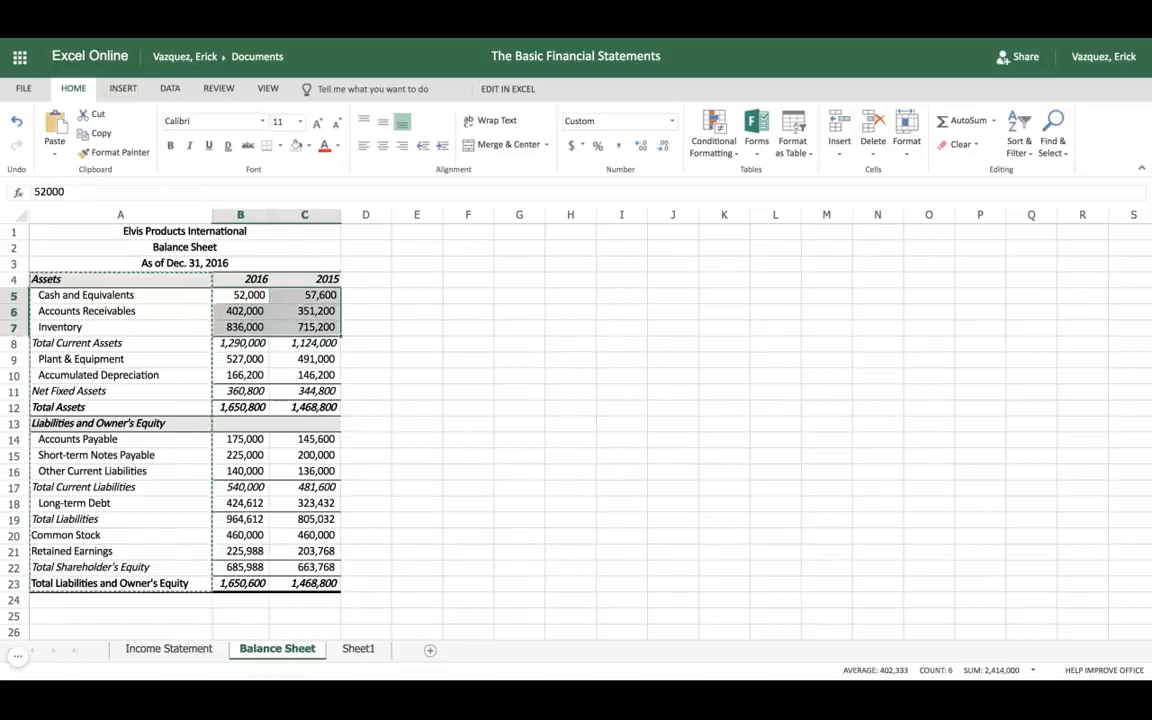
key(ctrl+c)
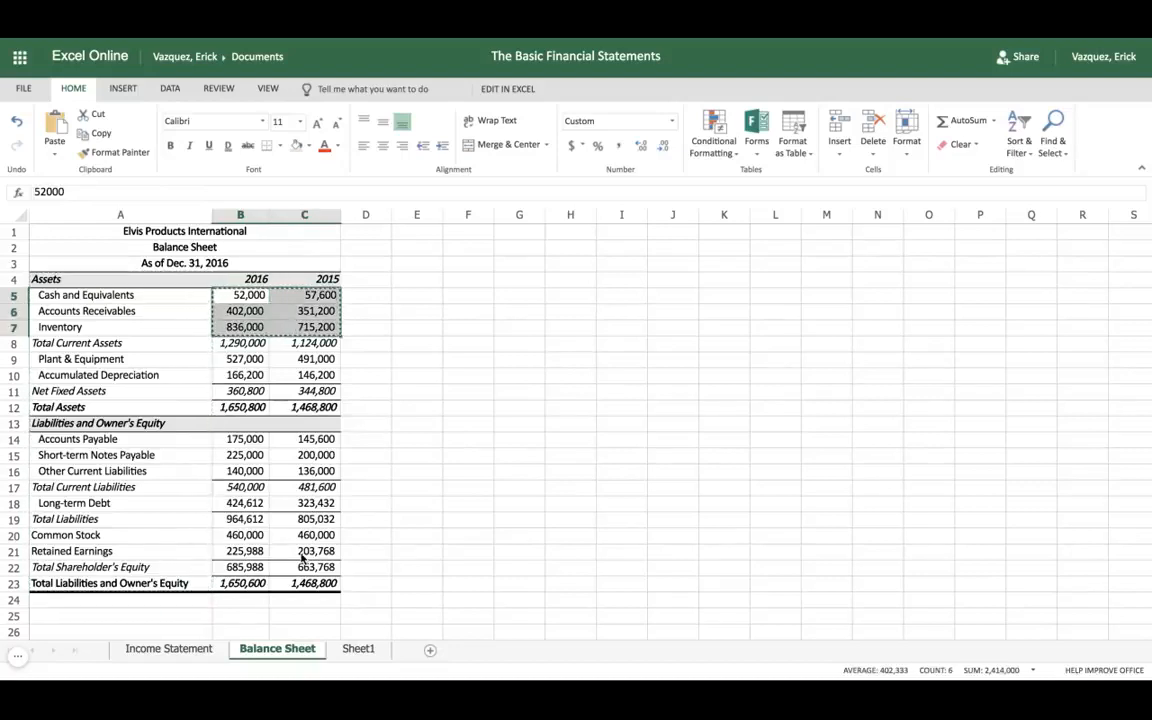
click(352, 648)
scroll(244, 296, down, 1)
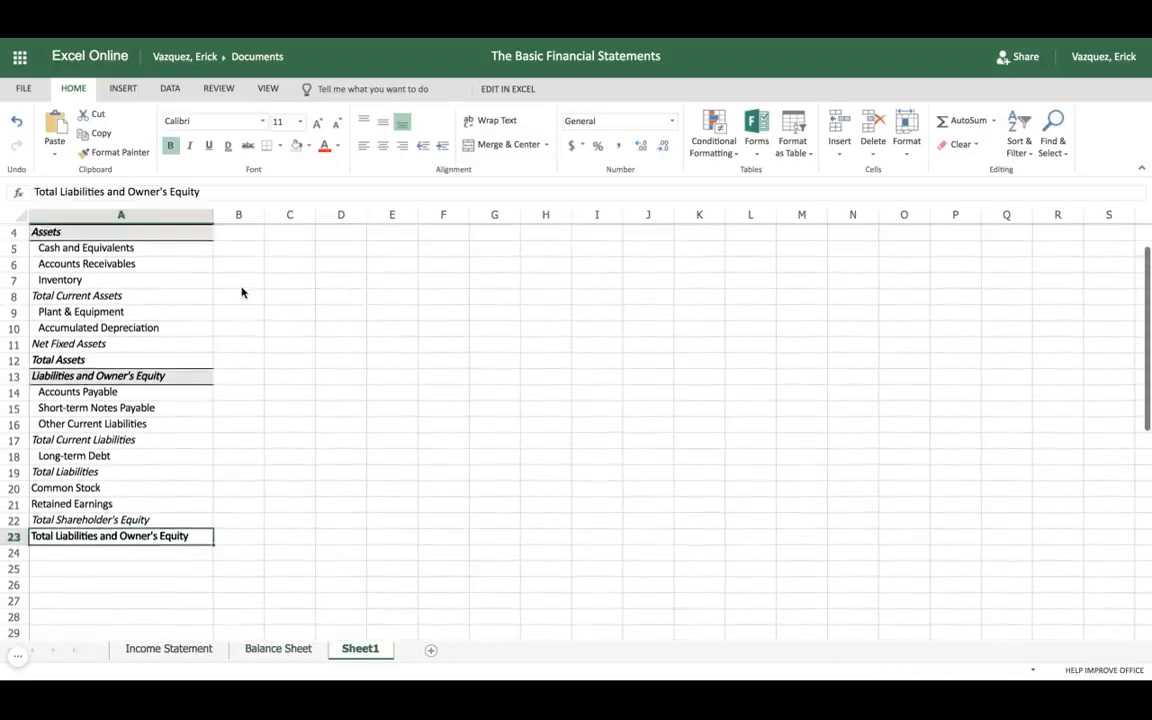
scroll(242, 292, up, 1)
click(237, 286)
key(ctrl+v)
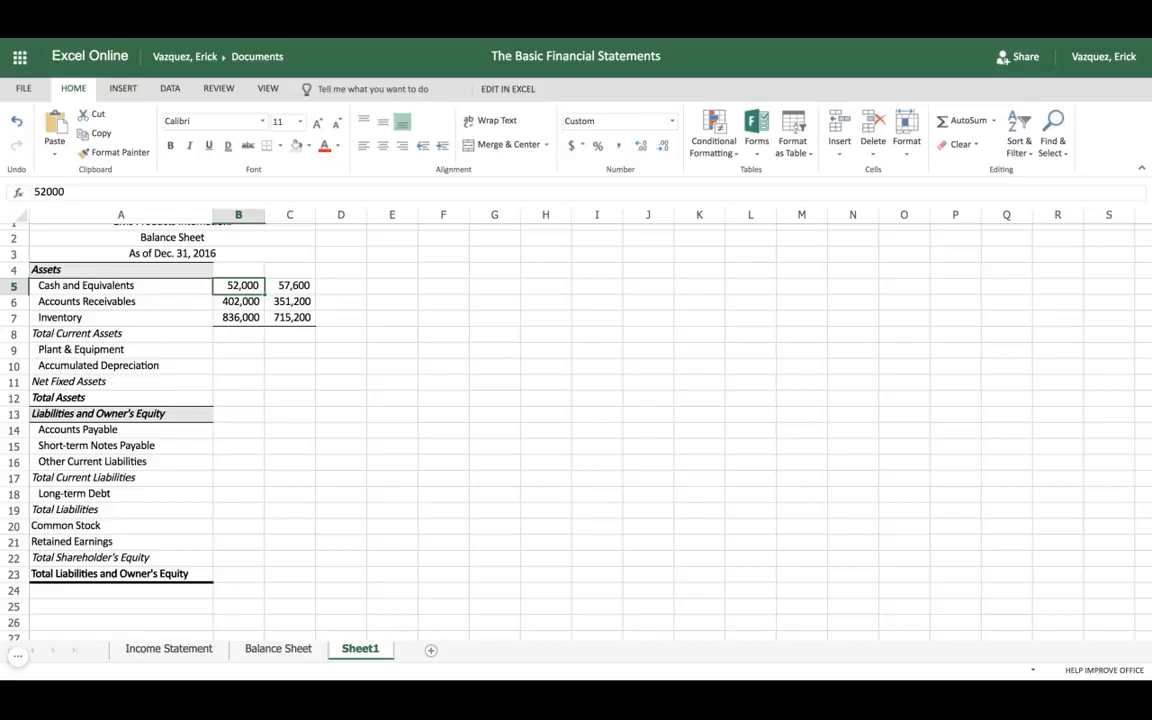
Step: Enter the year headings 2016 in cell B4 and 2015 in cell C4
key(Up)
text(2016)
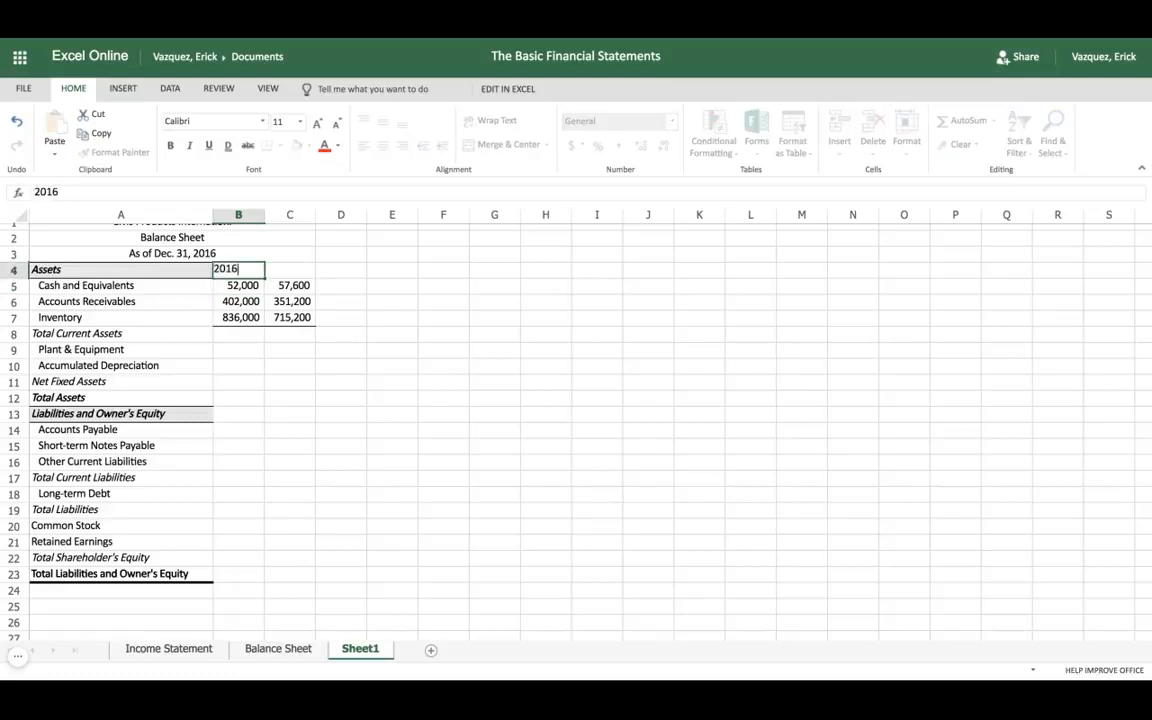
key(Tab)
text(2015)
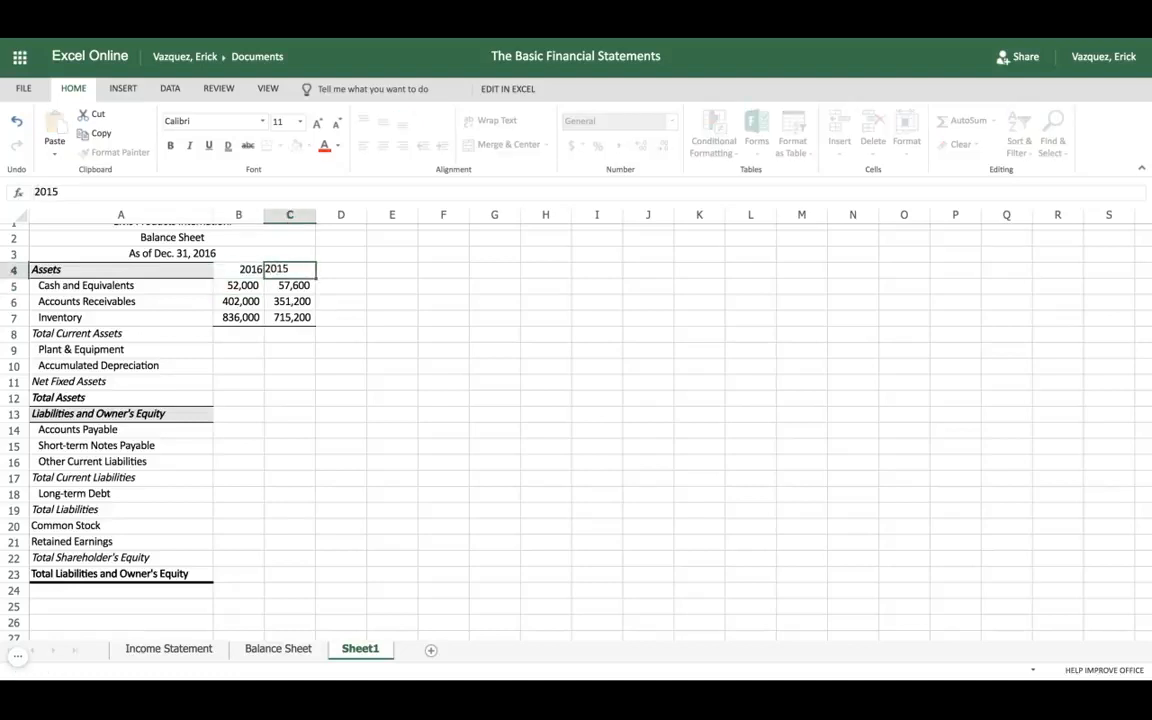
key(Return)
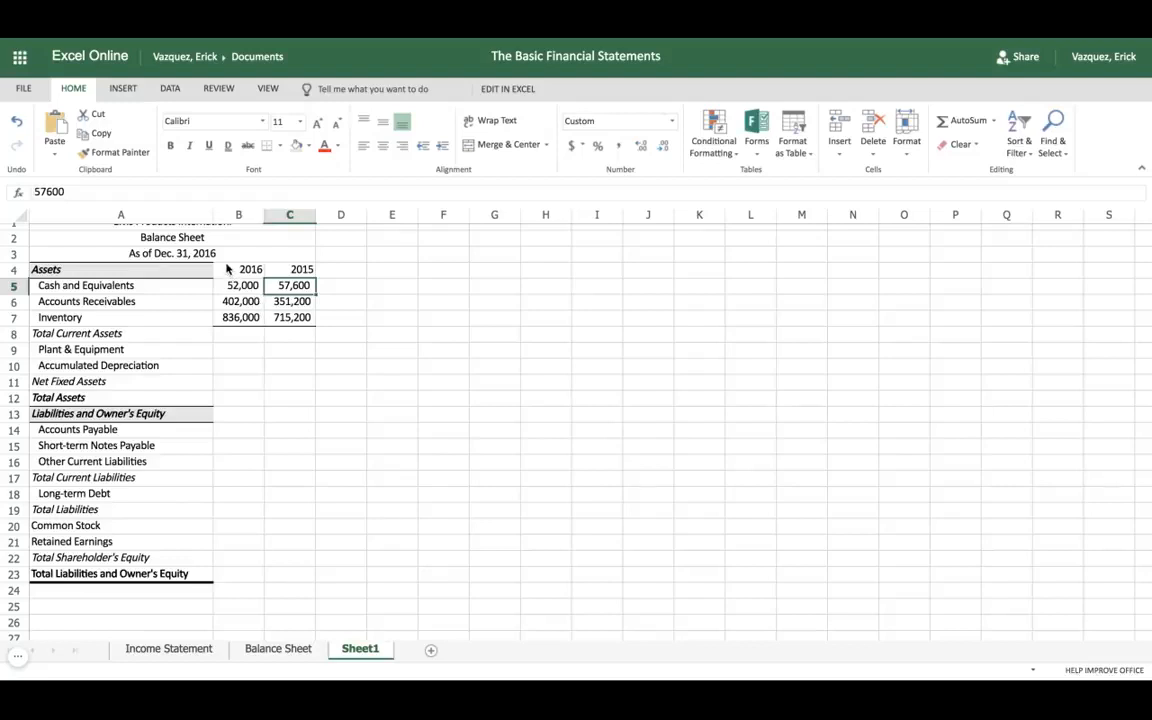
Step: Shade the year headings in B4:C4 light grey and give them a top and bottom border to match the Assets heading
click(227, 272)
key(shift+Right)
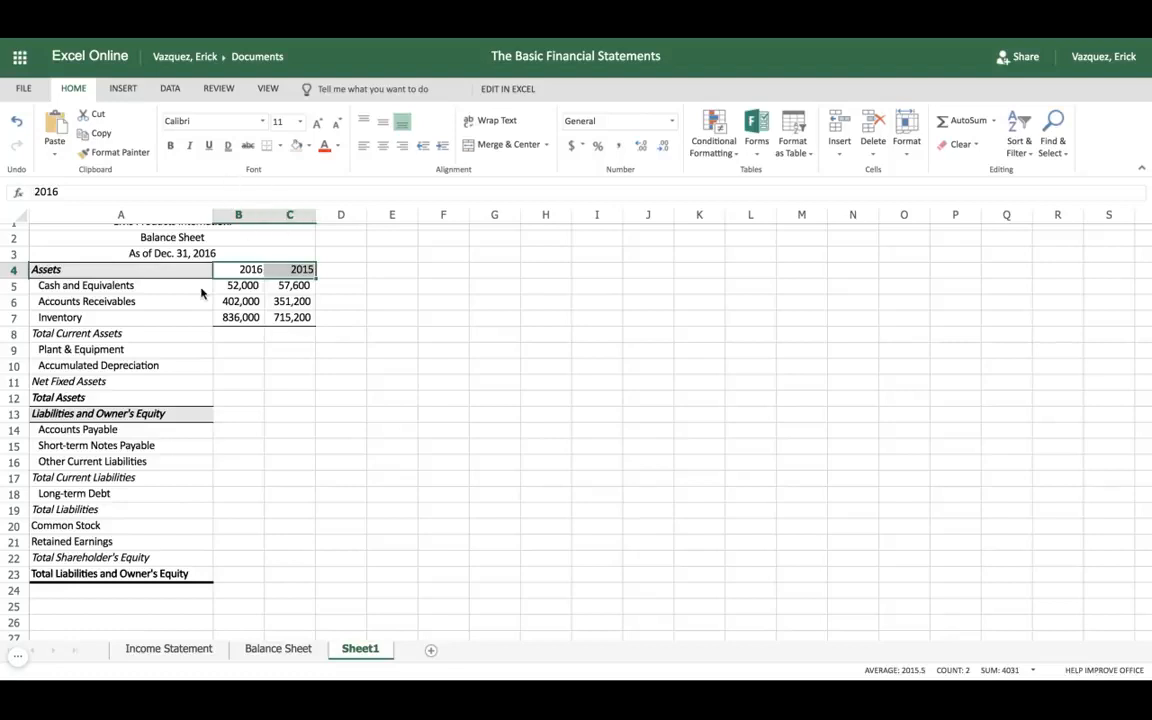
click(296, 147)
click(352, 273)
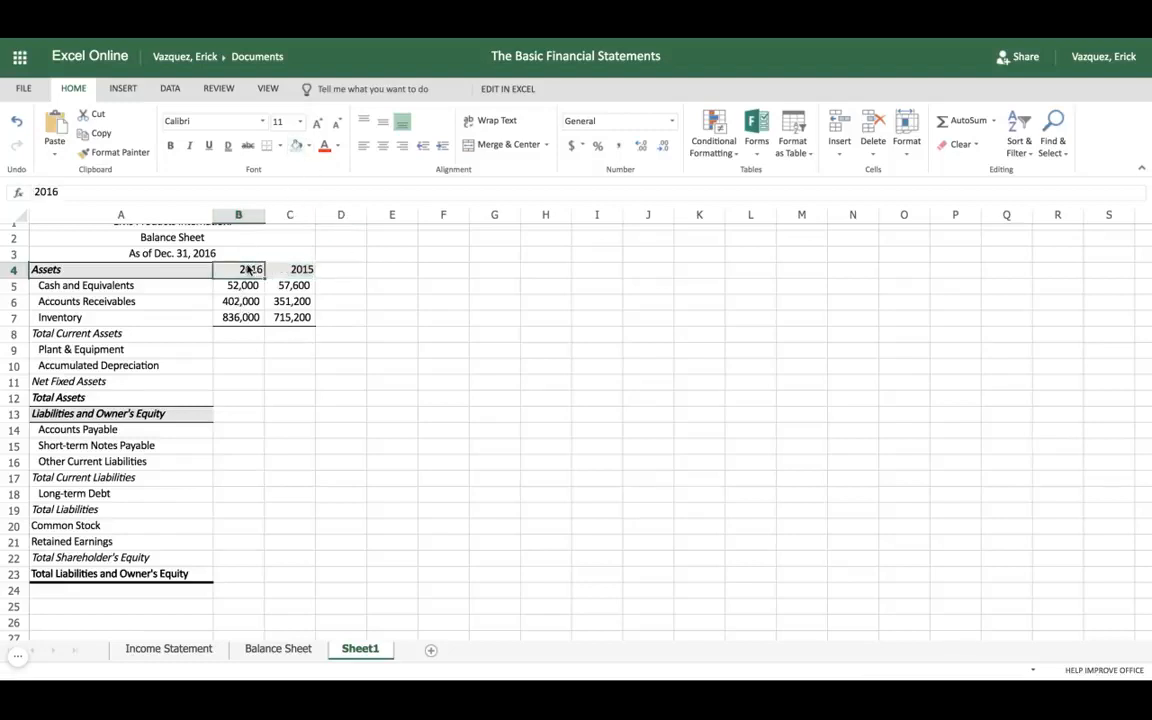
drag(245, 269, 292, 269)
click(279, 146)
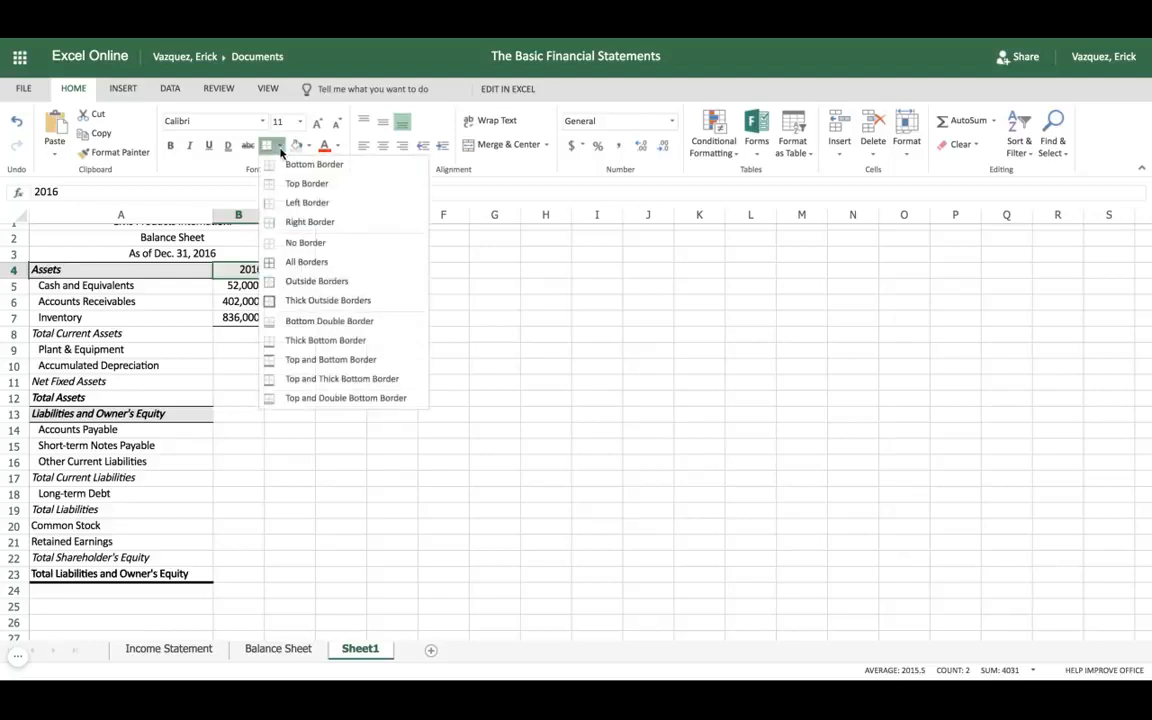
click(306, 363)
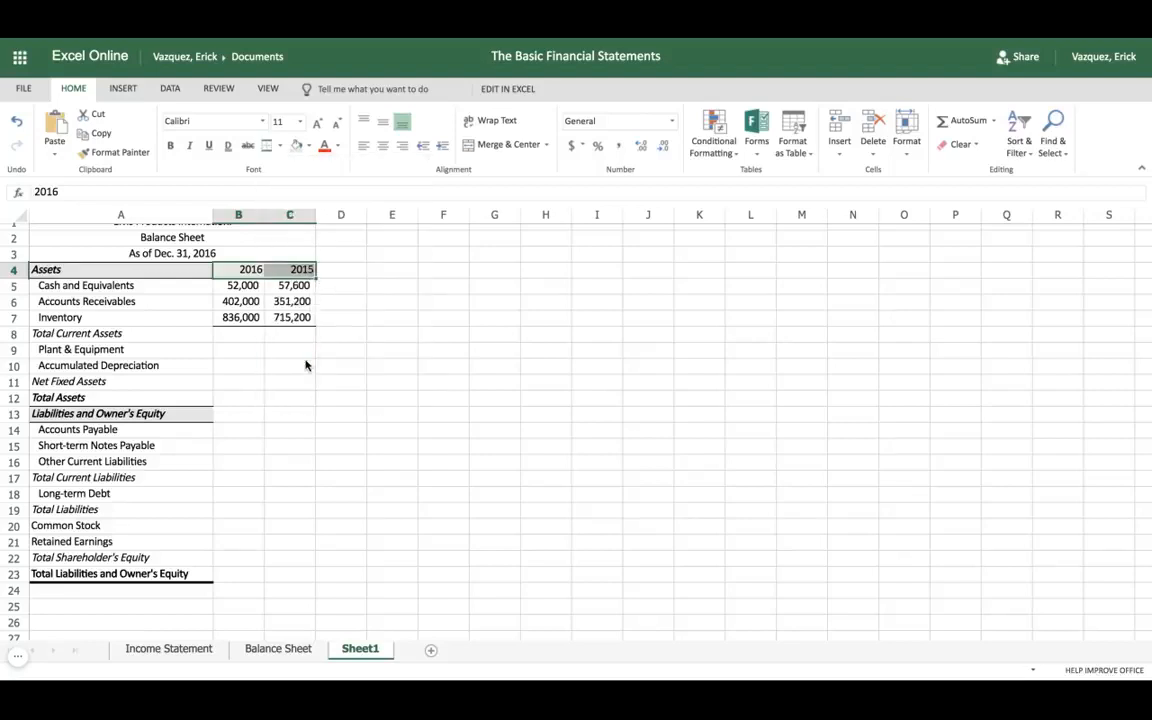
click(189, 289)
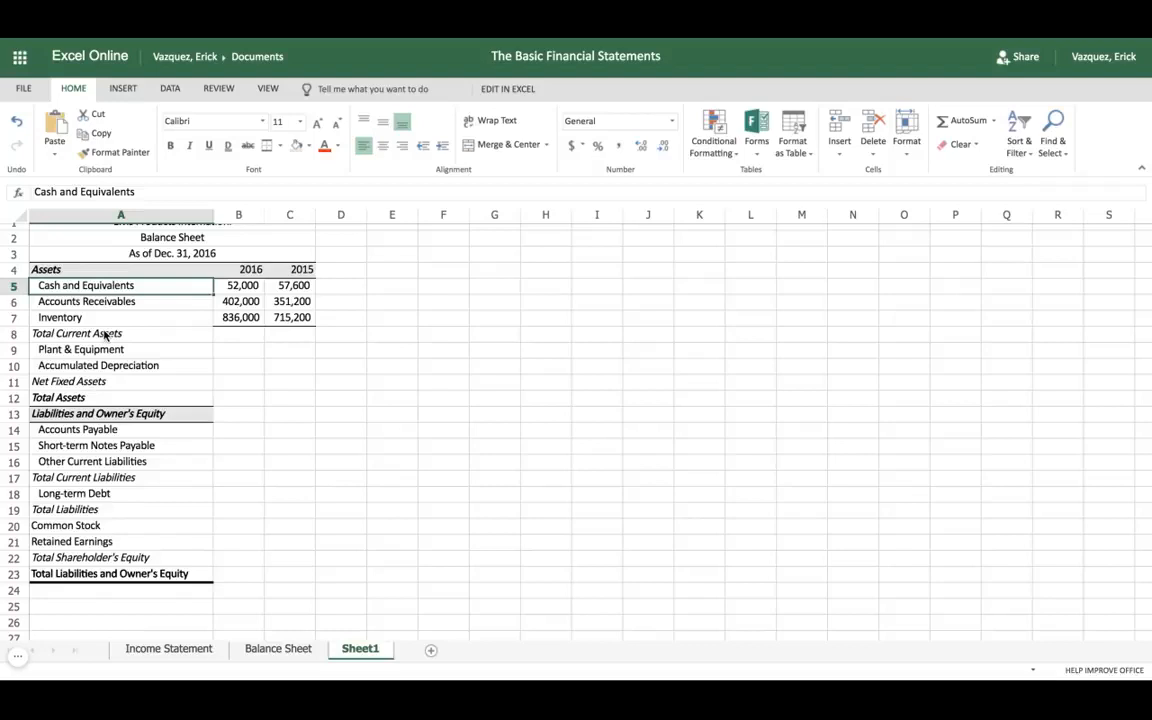
Step: Check the current asset amounts for both years and enter =SUM(B5:B7) in cell B8 for the 2016 Total Current Assets
click(241, 338)
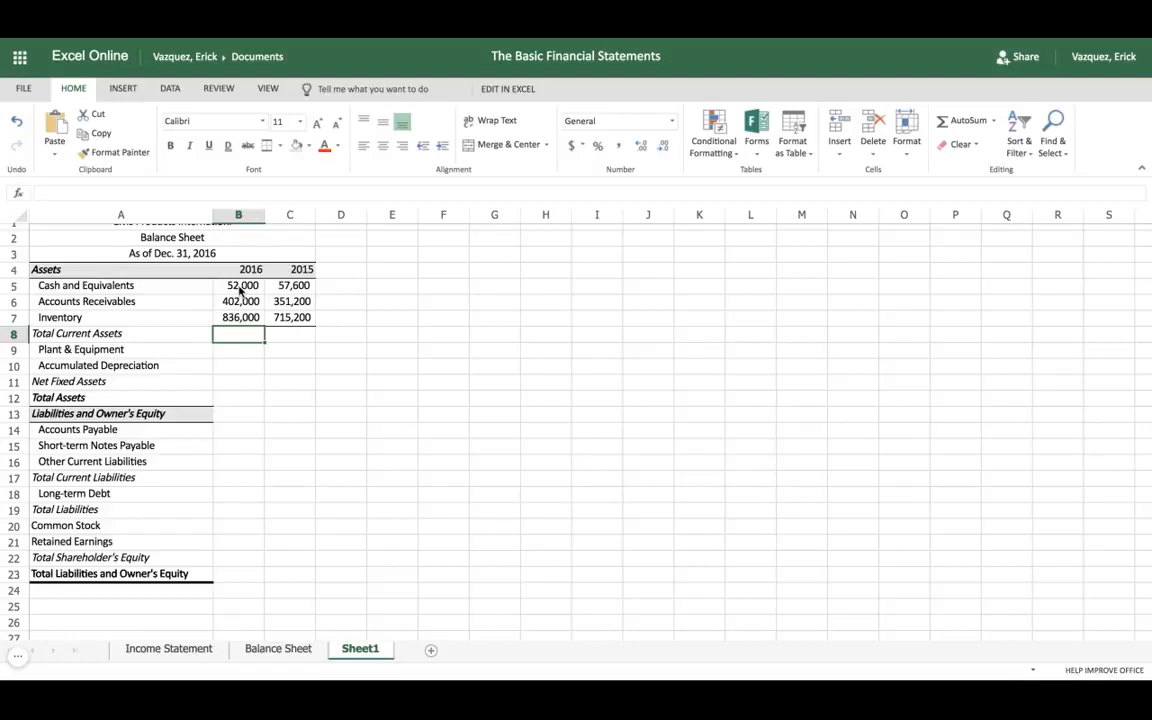
drag(240, 291, 240, 317)
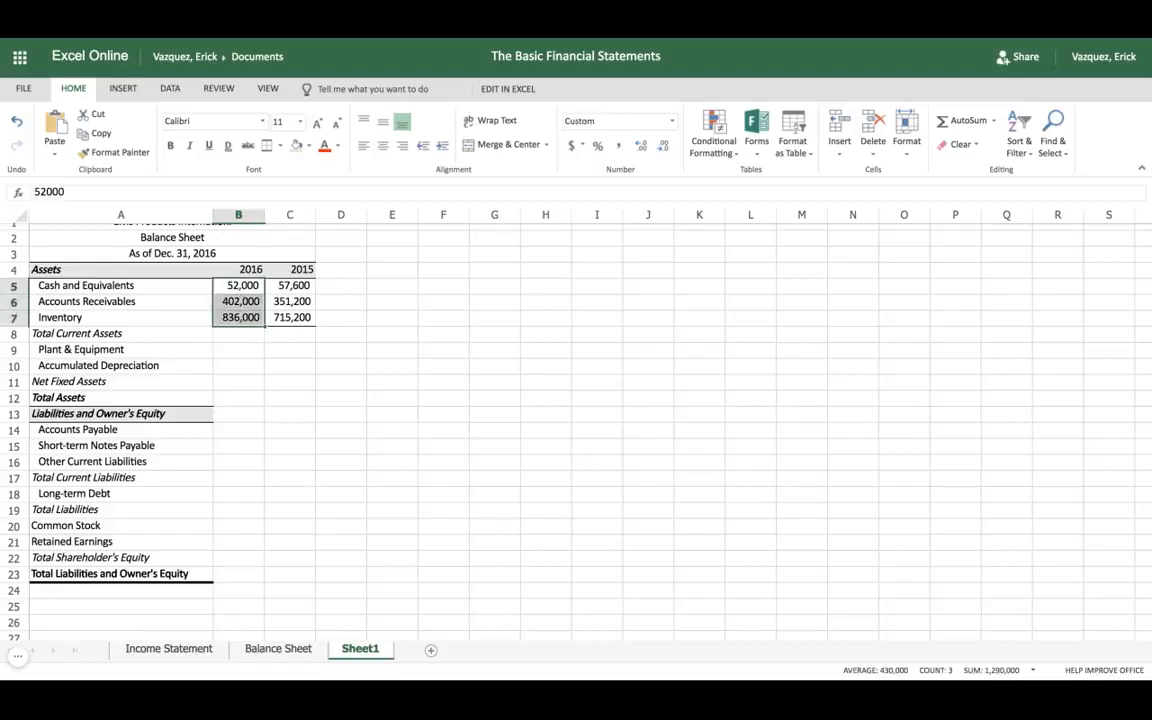
click(291, 289)
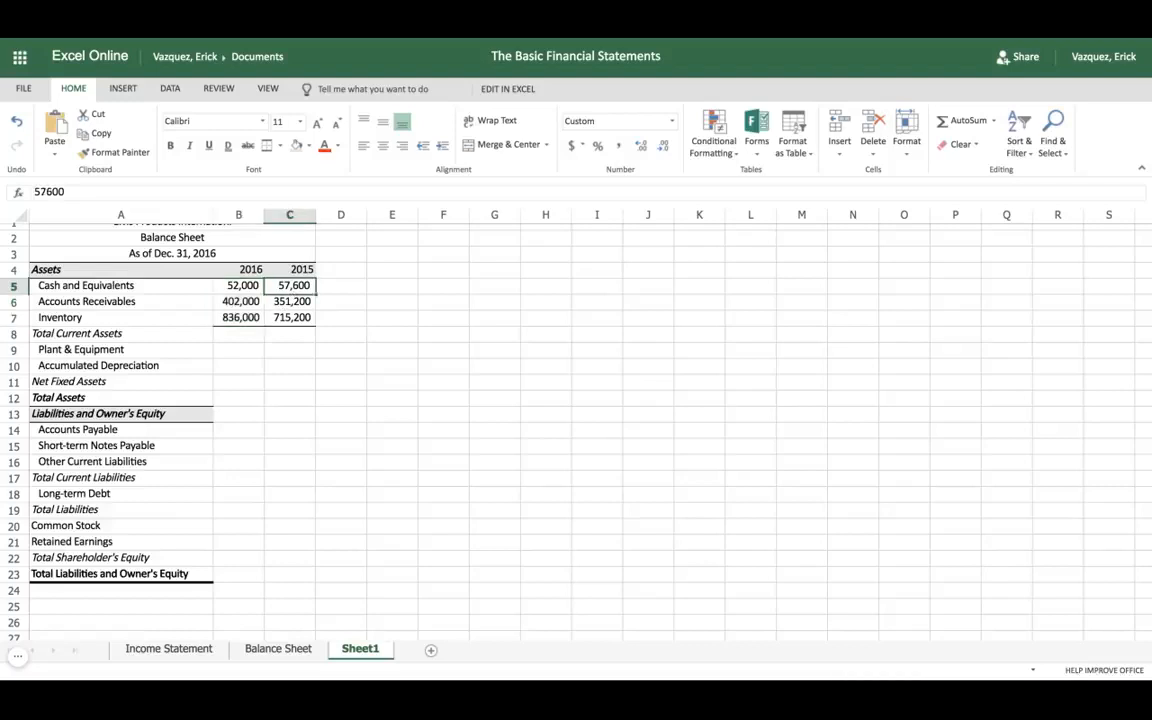
click(292, 321)
click(253, 340)
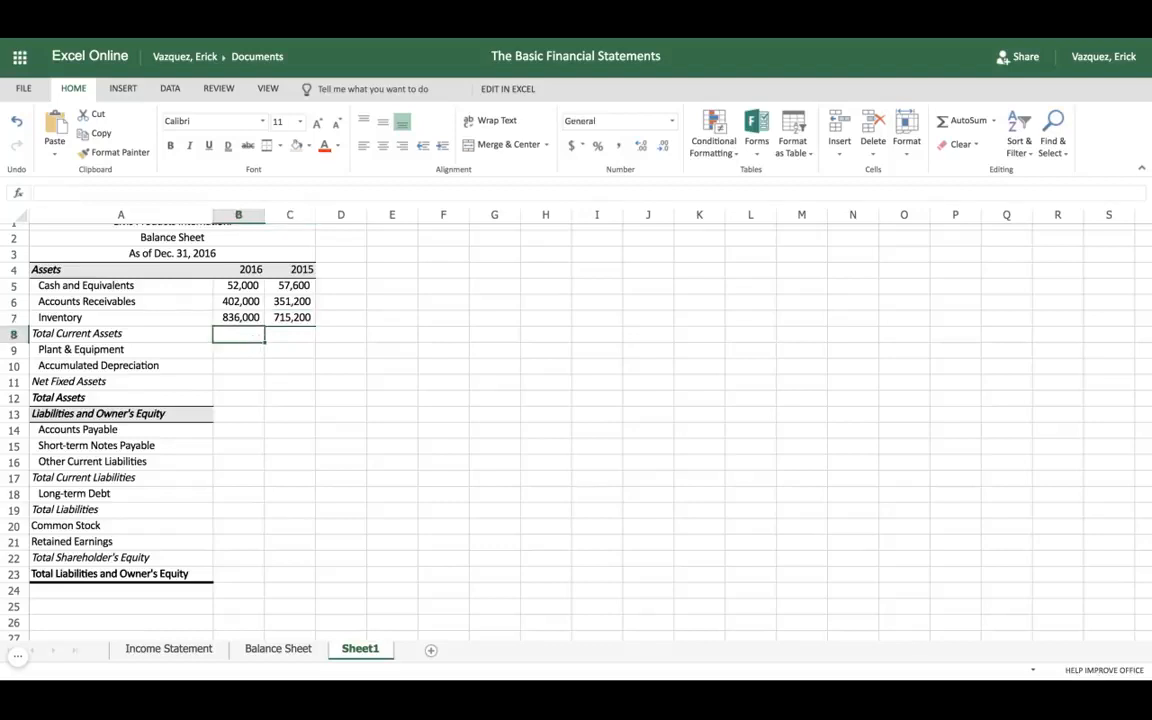
text(=)
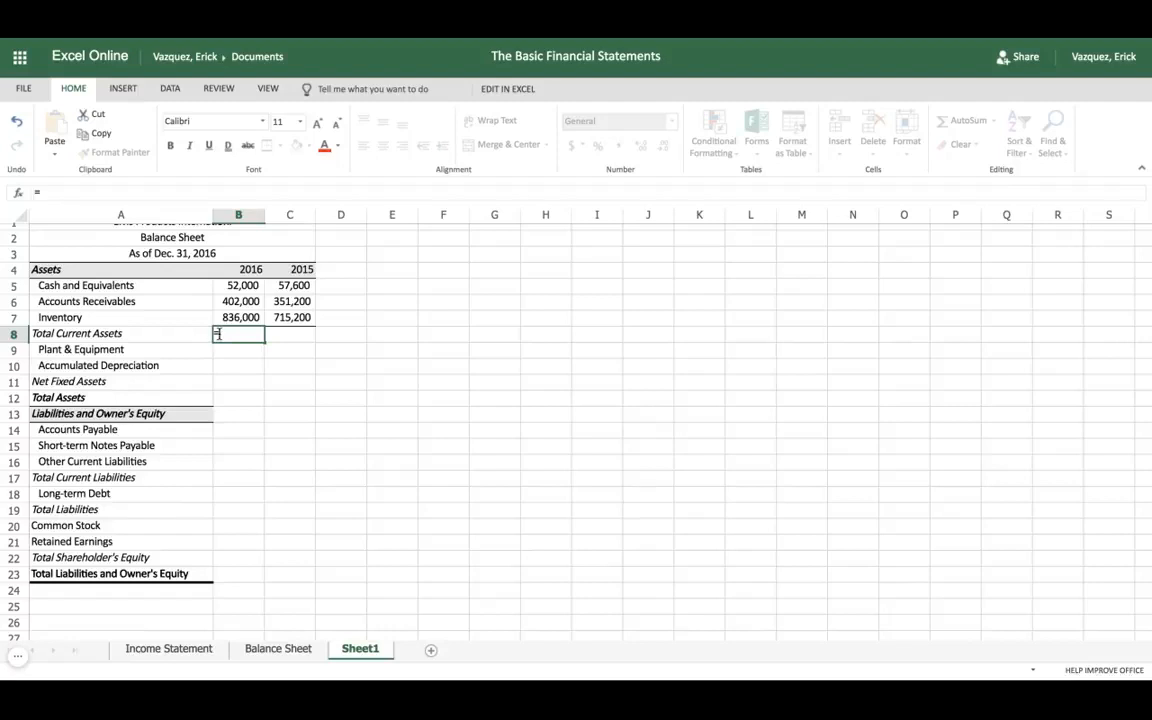
text(sum)
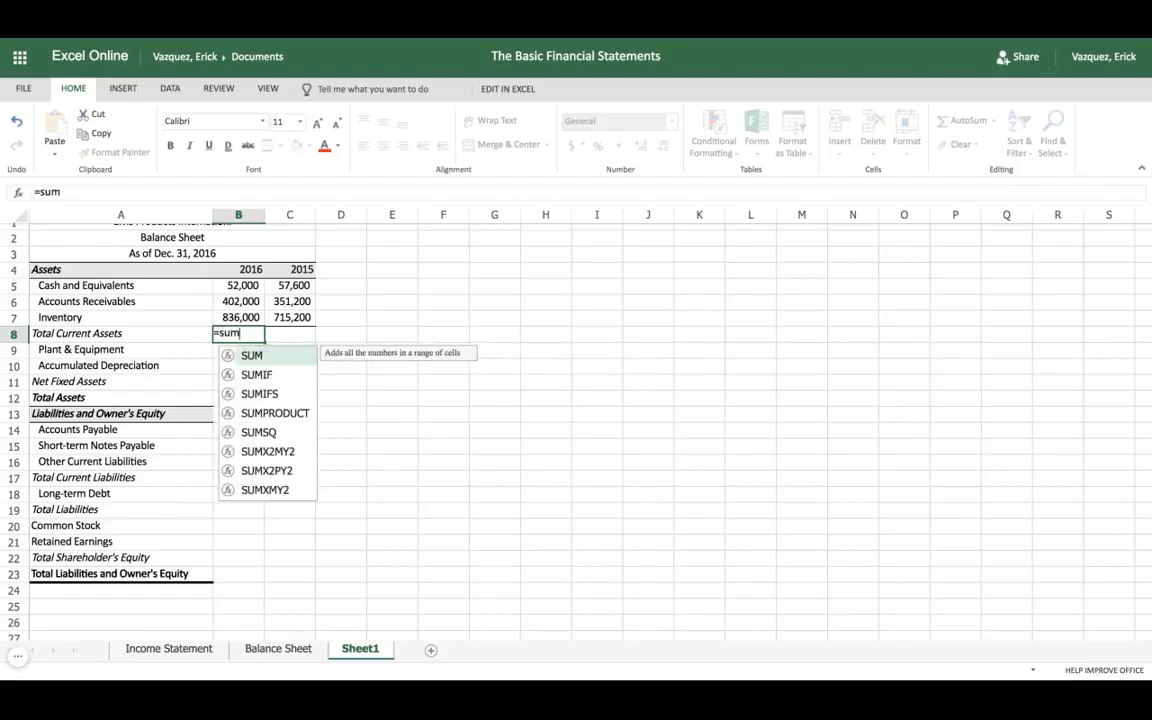
double_click(251, 356)
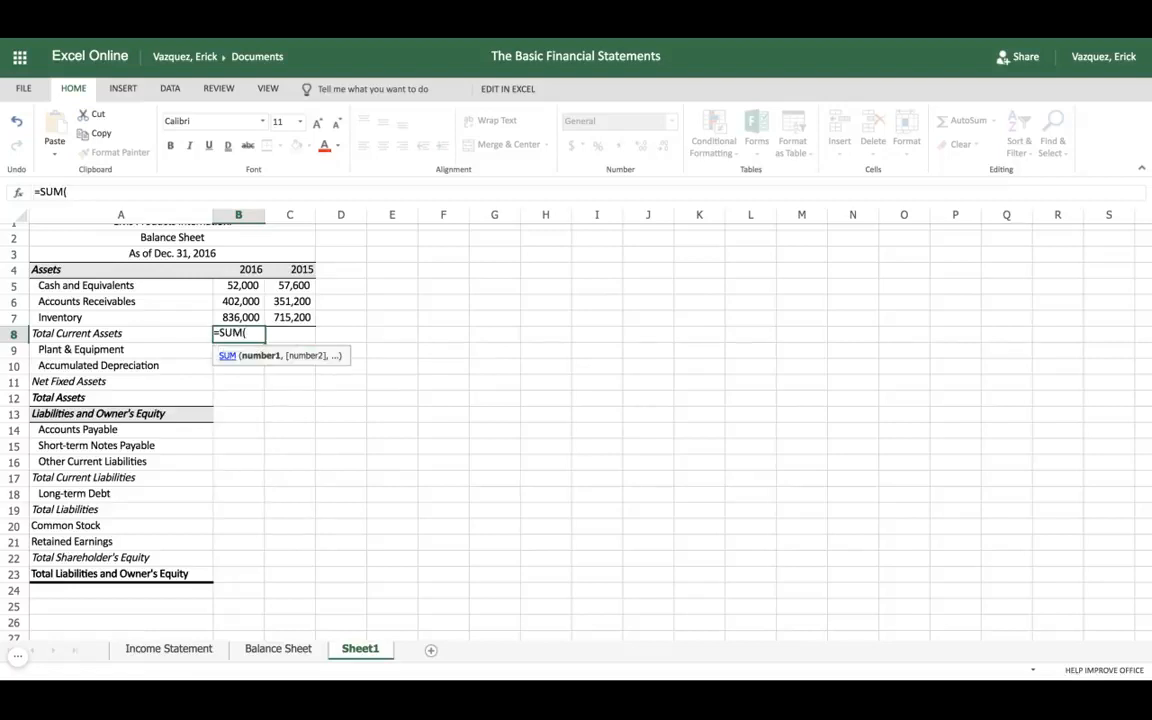
click(236, 288)
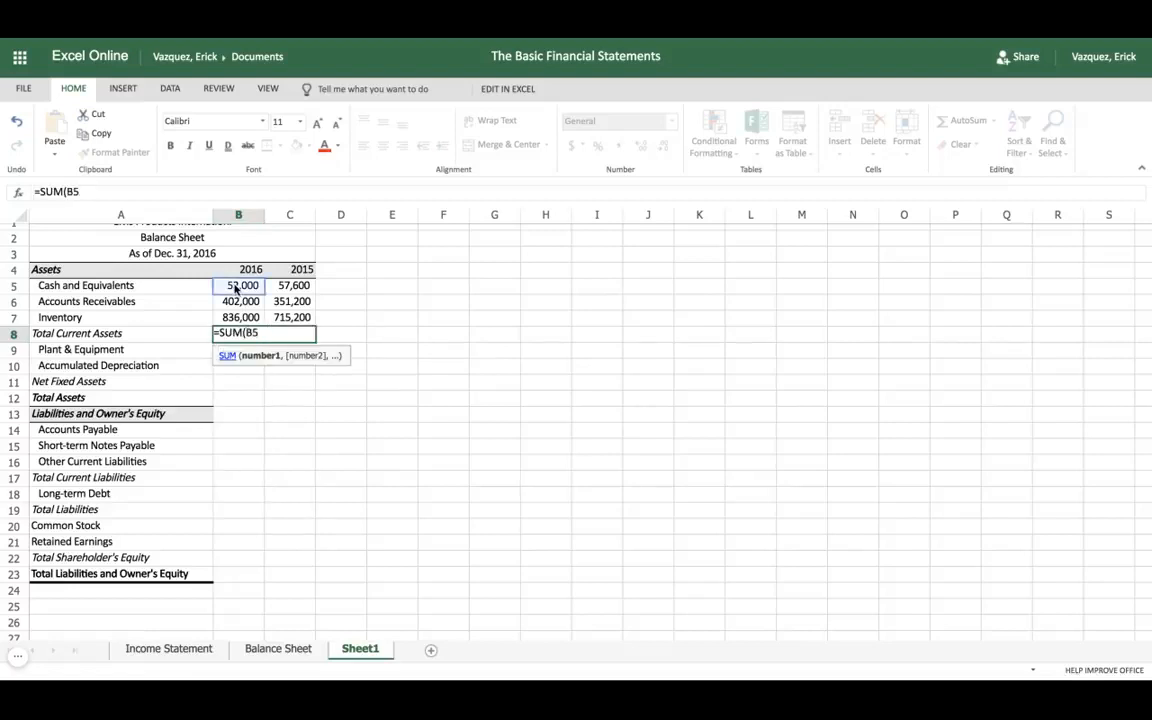
drag(236, 288, 236, 318)
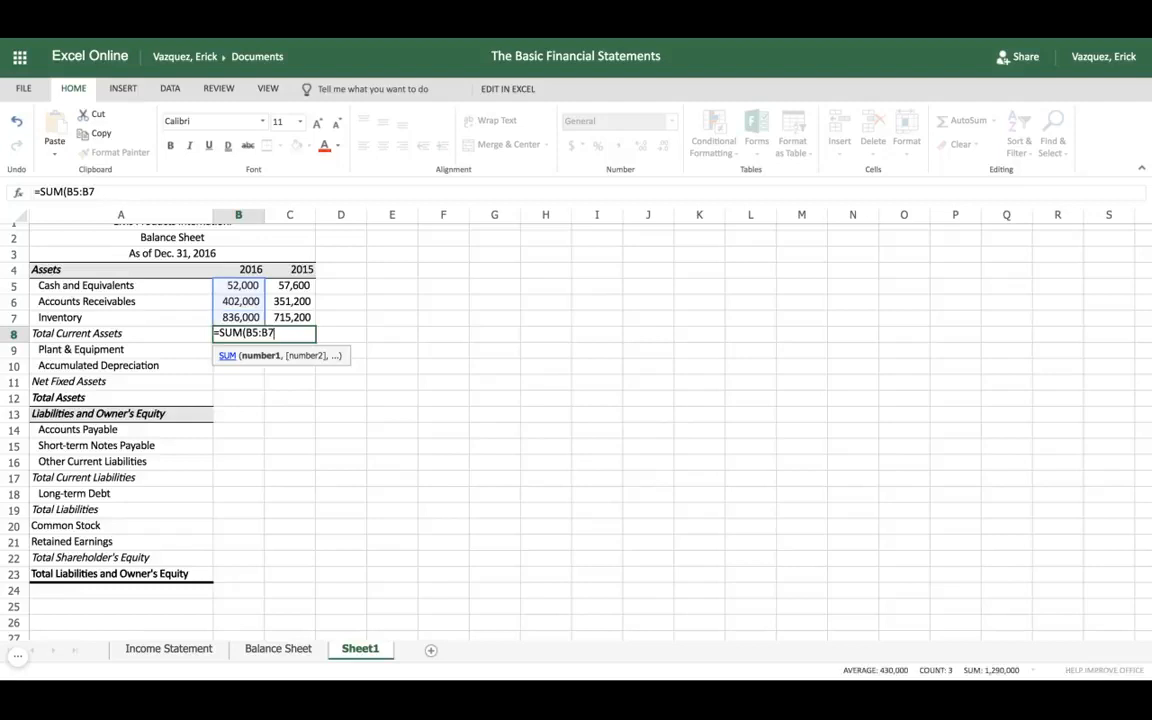
text())
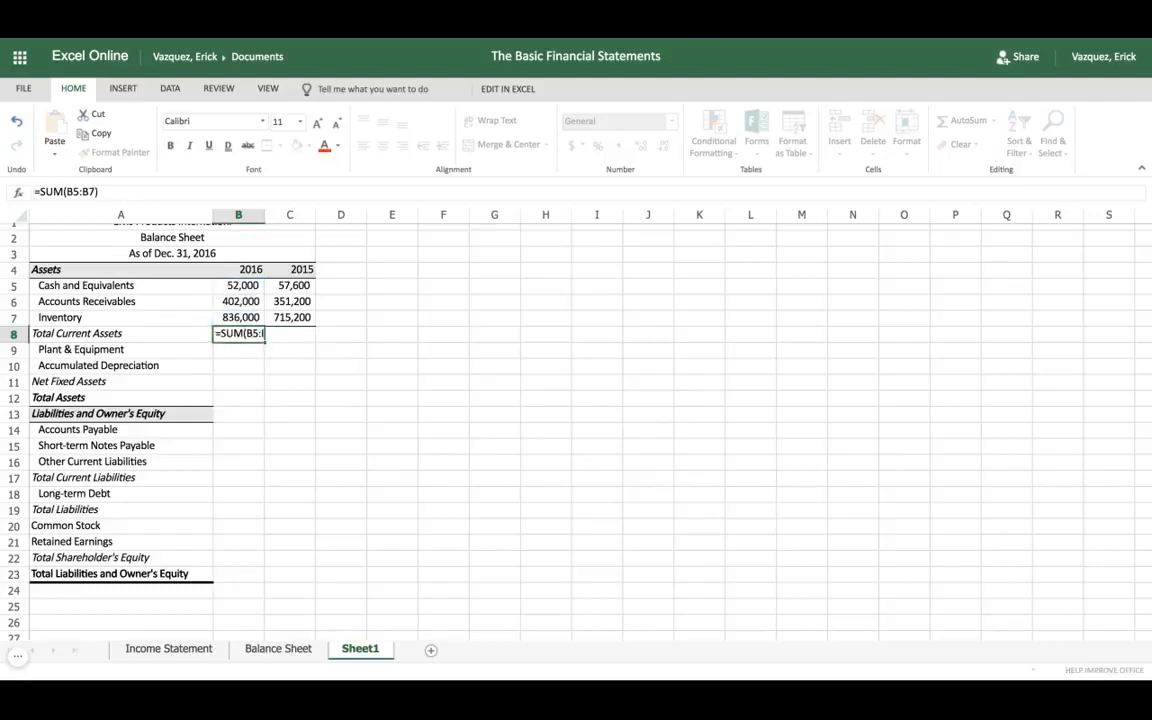
Step: Fill the Total Current Assets formula from cell B8 across to C8 for 2015
key(Tab)
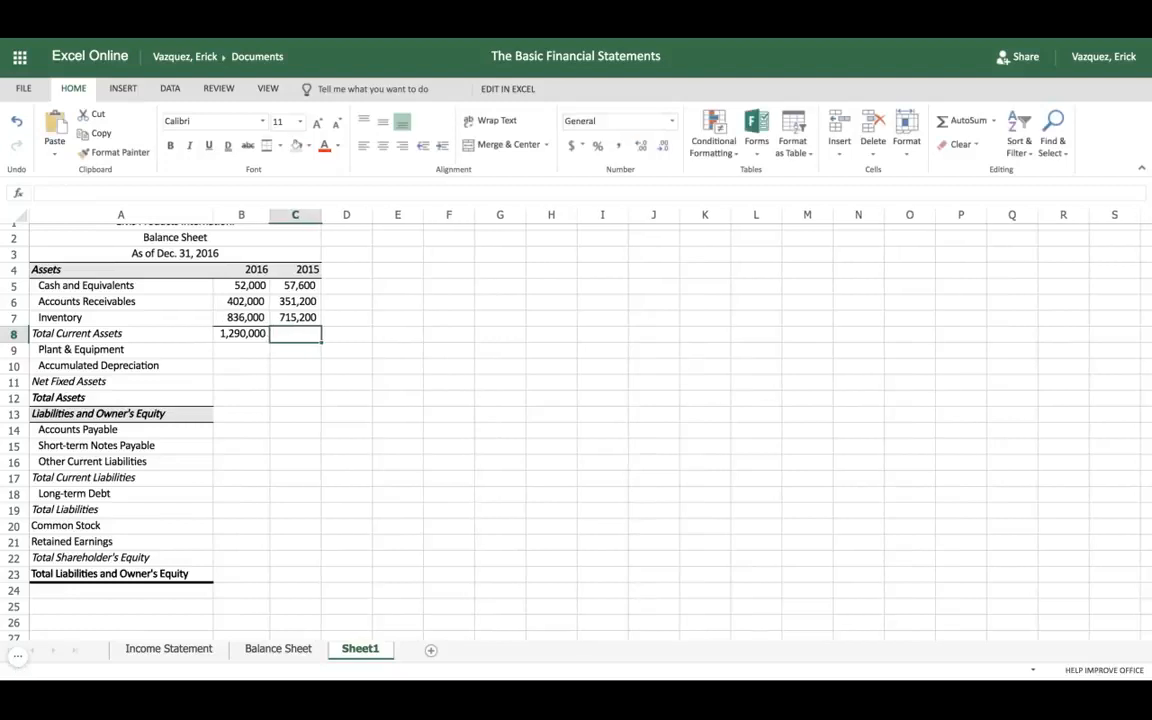
click(255, 337)
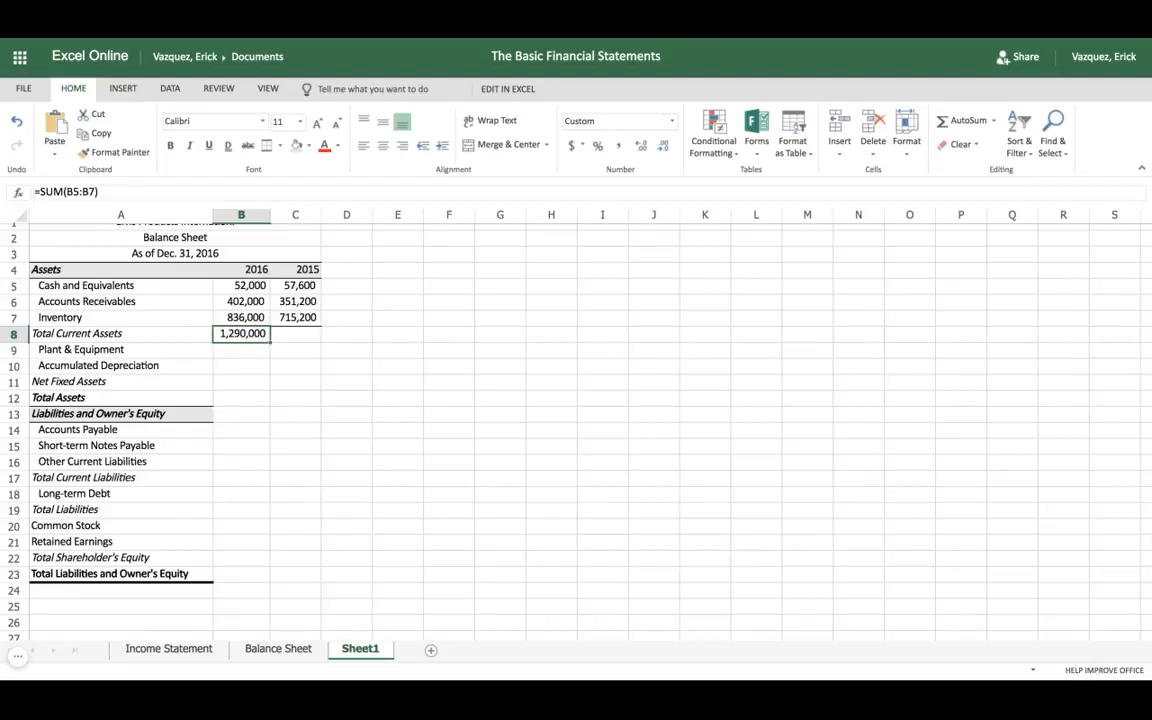
drag(270, 342, 322, 341)
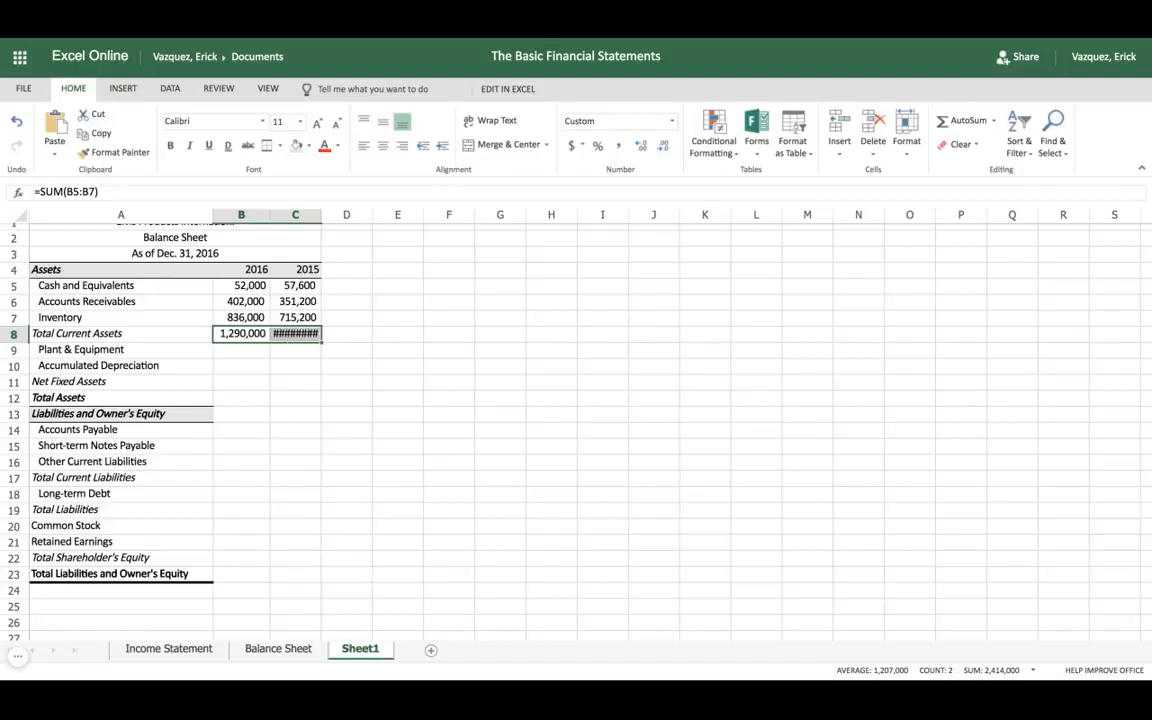
Step: Format the 2015 cells C5:C23 as numbers with a thousands separator and no decimal places
click(298, 286)
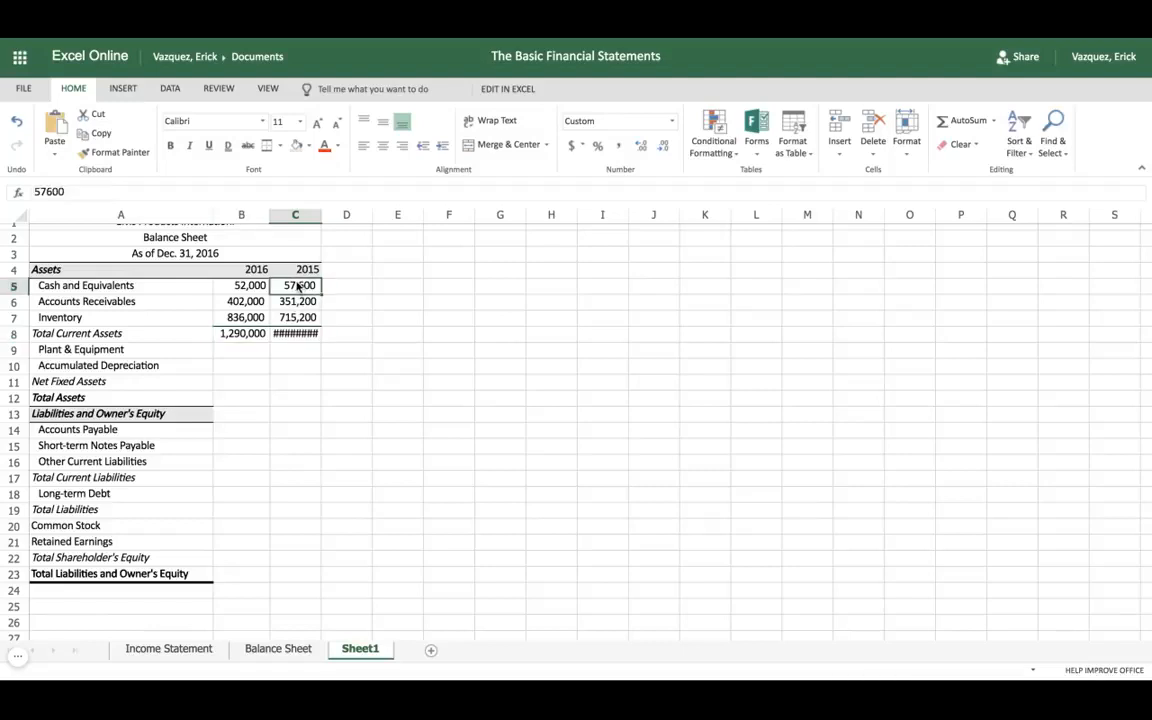
drag(298, 286, 298, 573)
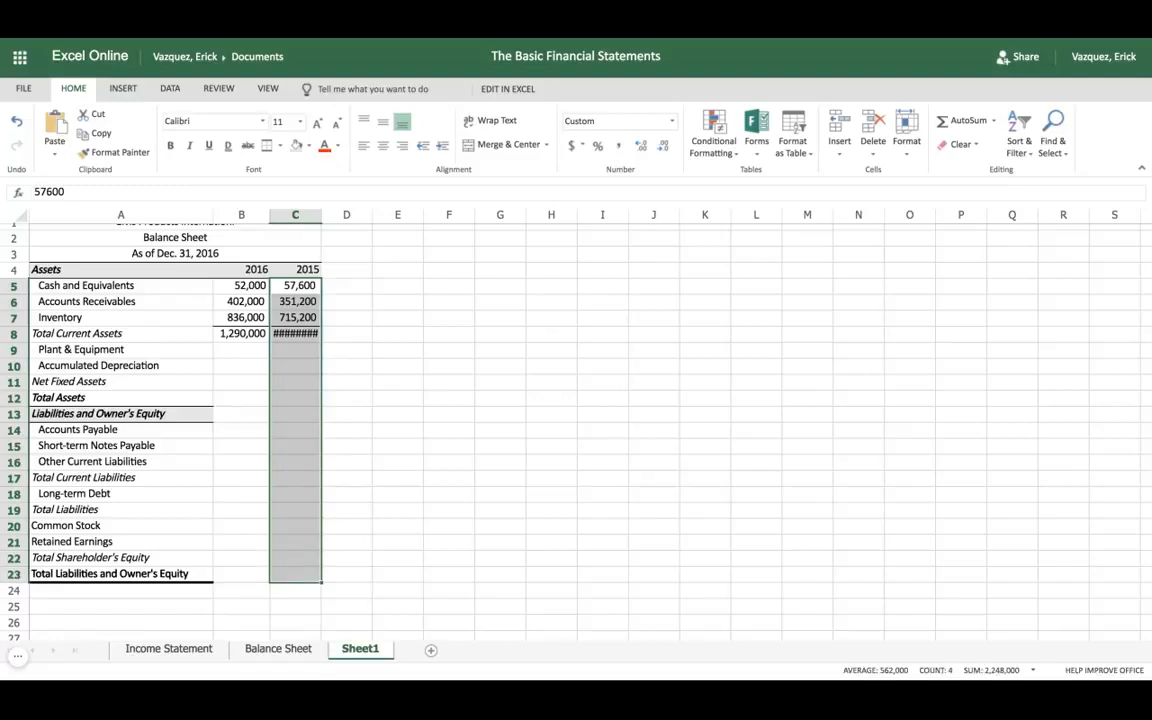
right_click(285, 366)
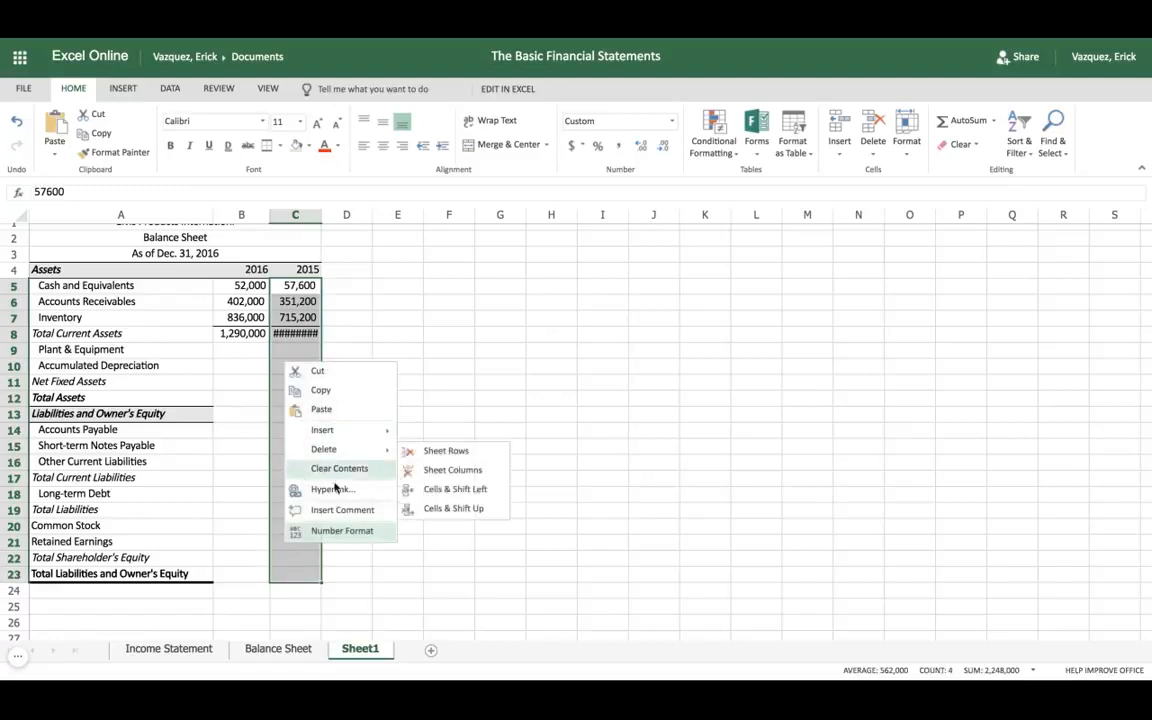
click(356, 535)
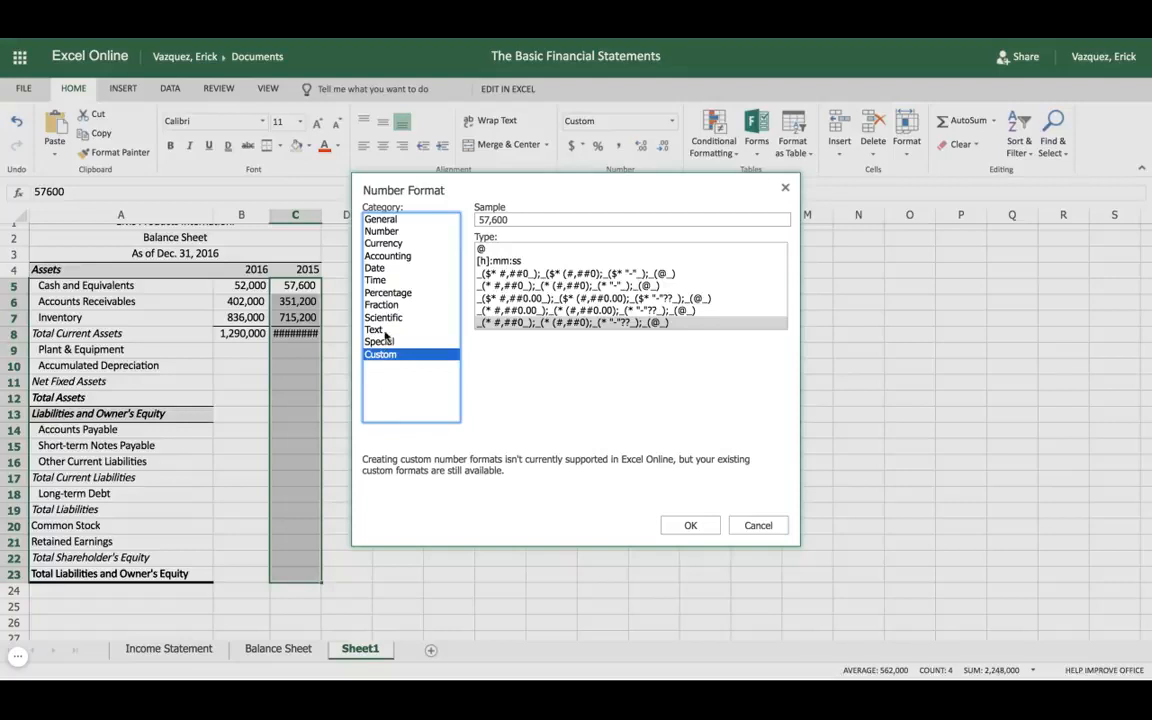
click(386, 233)
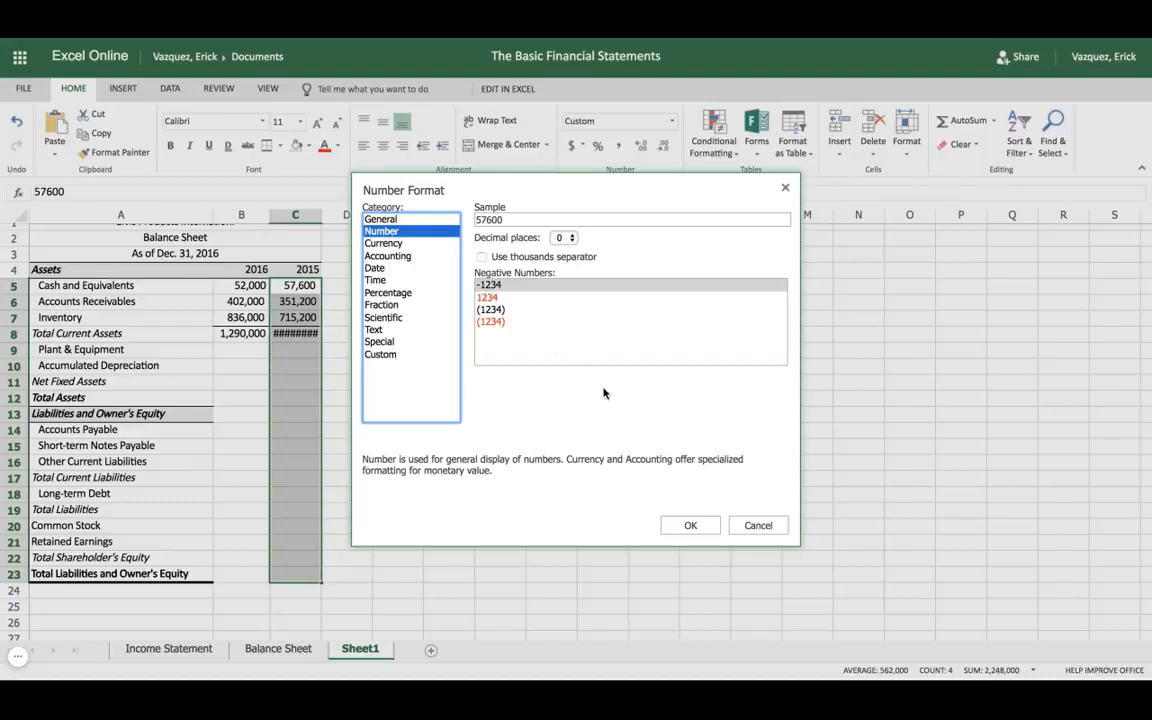
click(691, 527)
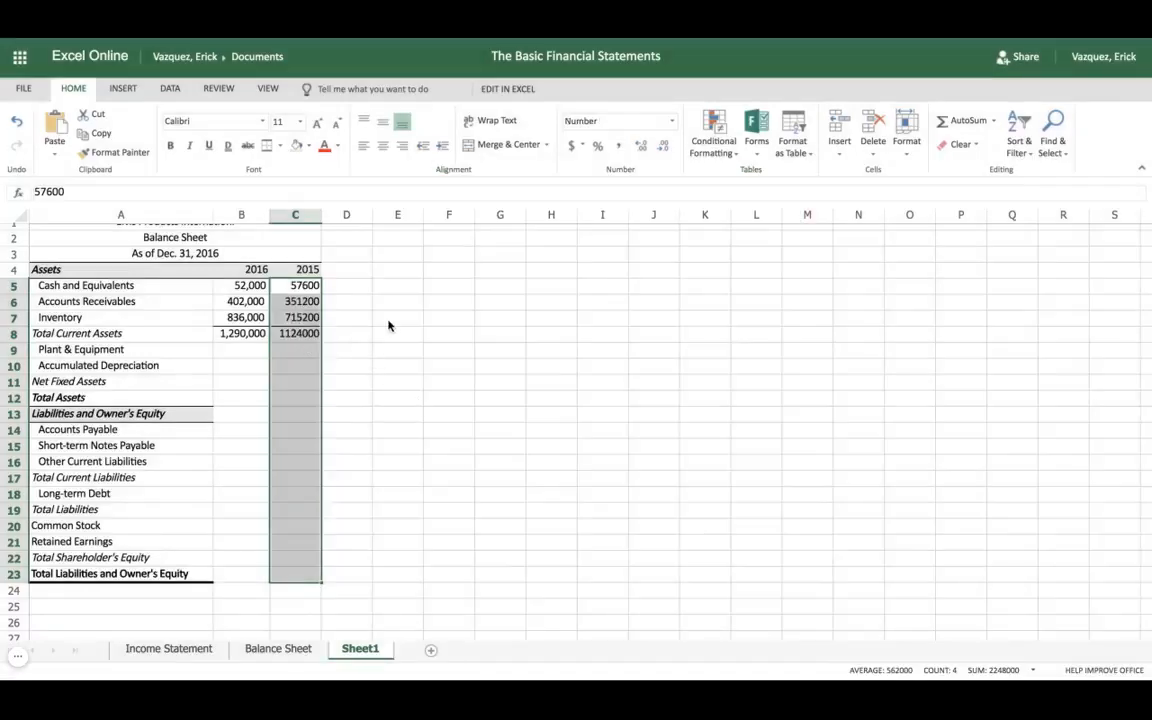
click(617, 147)
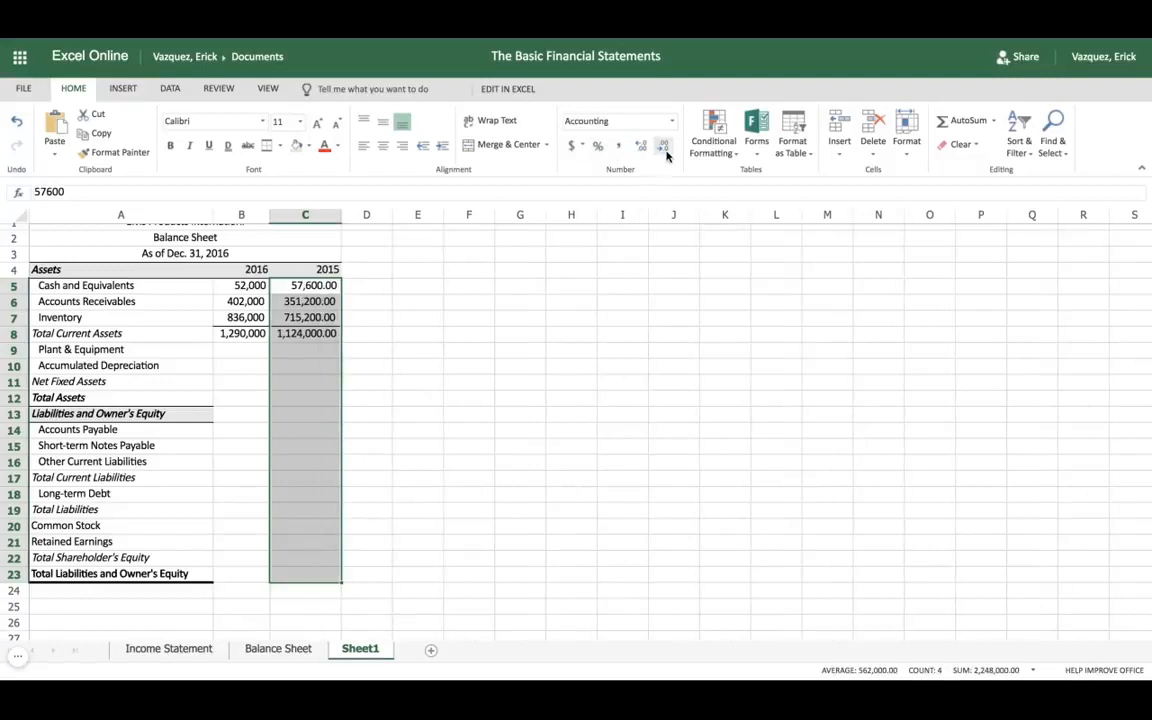
click(664, 146)
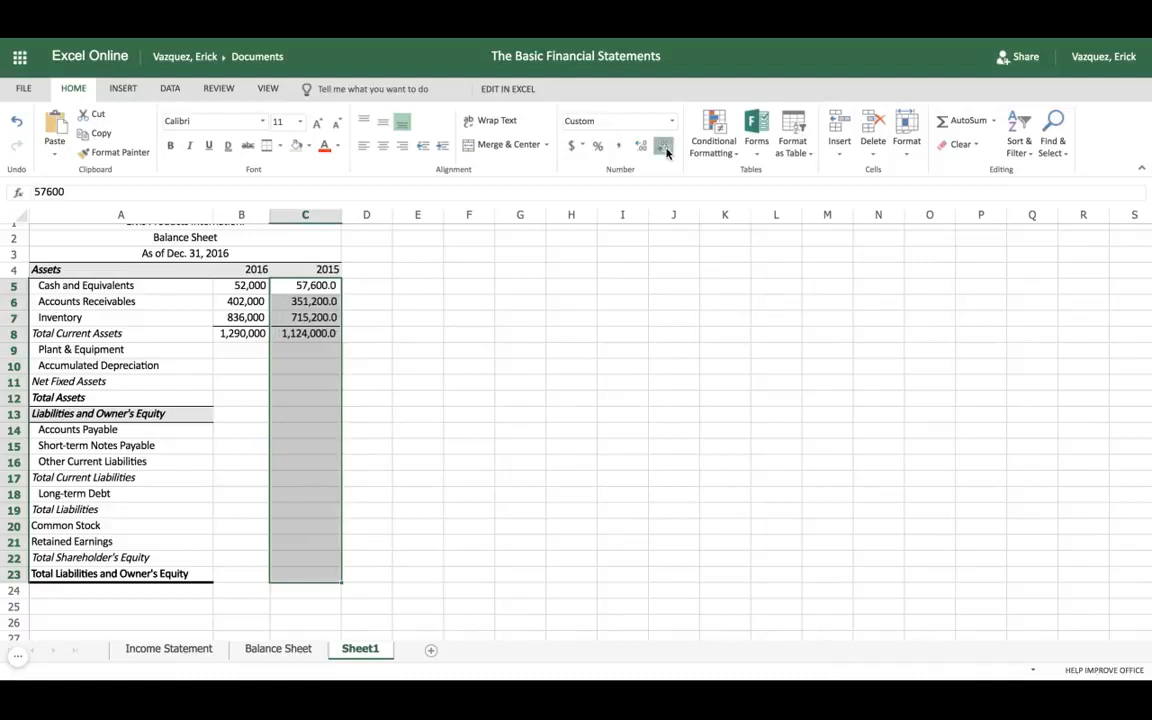
click(664, 146)
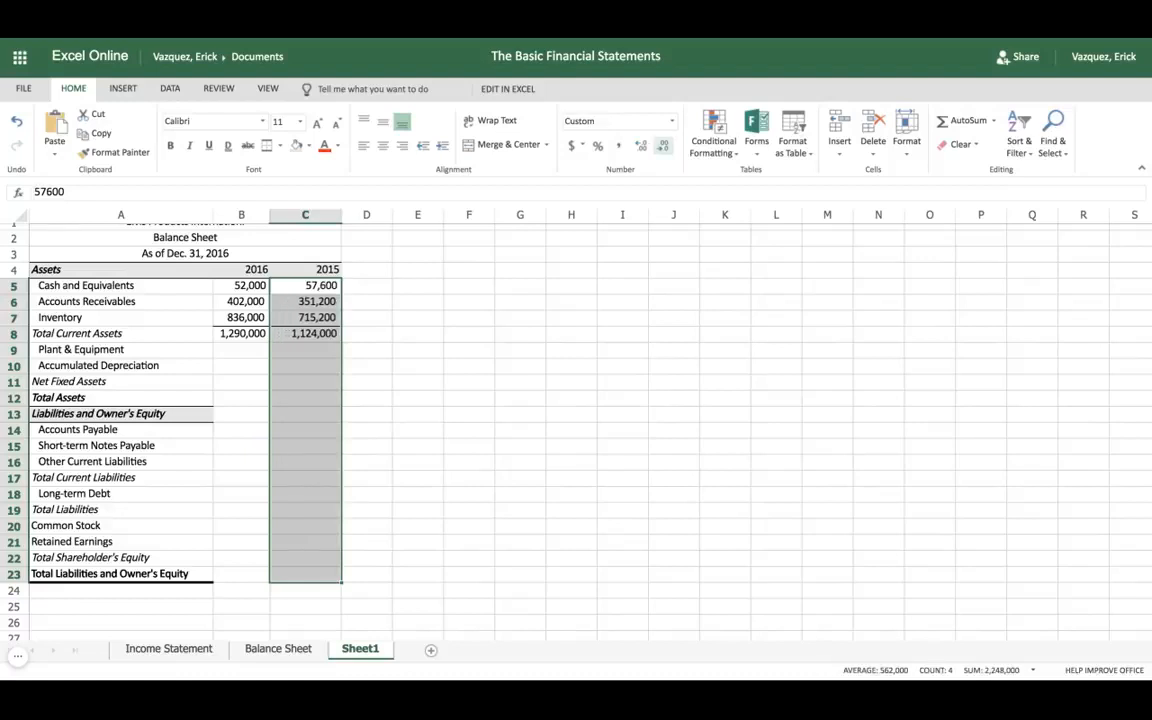
click(257, 336)
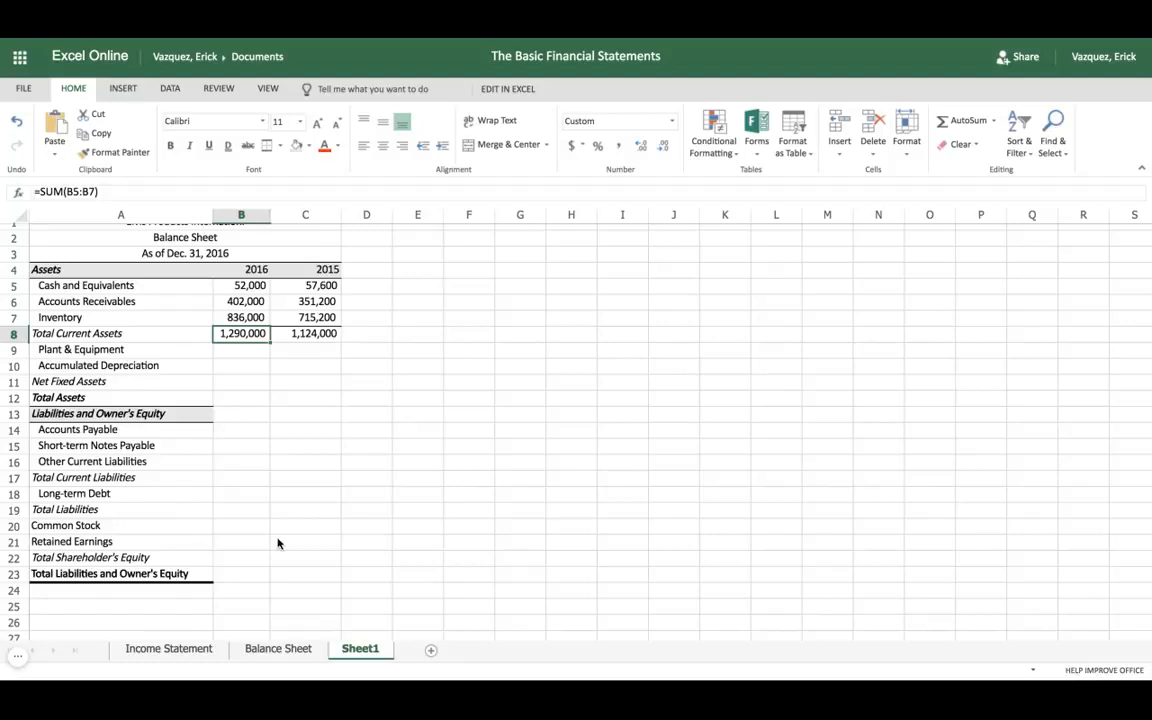
Step: Copy the Plant & Equipment and Accumulated Depreciation amounts in B9:C10 of the Balance Sheet worksheet to Sheet1 starting at B9
click(269, 650)
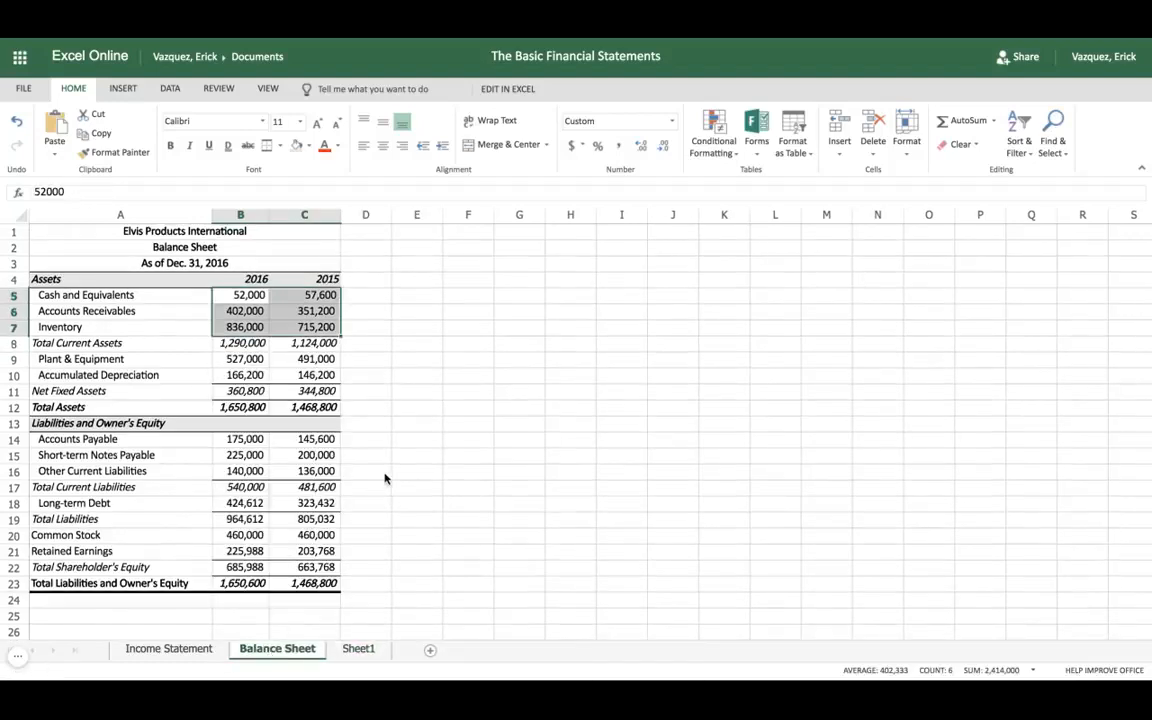
click(242, 362)
drag(242, 362, 310, 376)
key(ctrl+c)
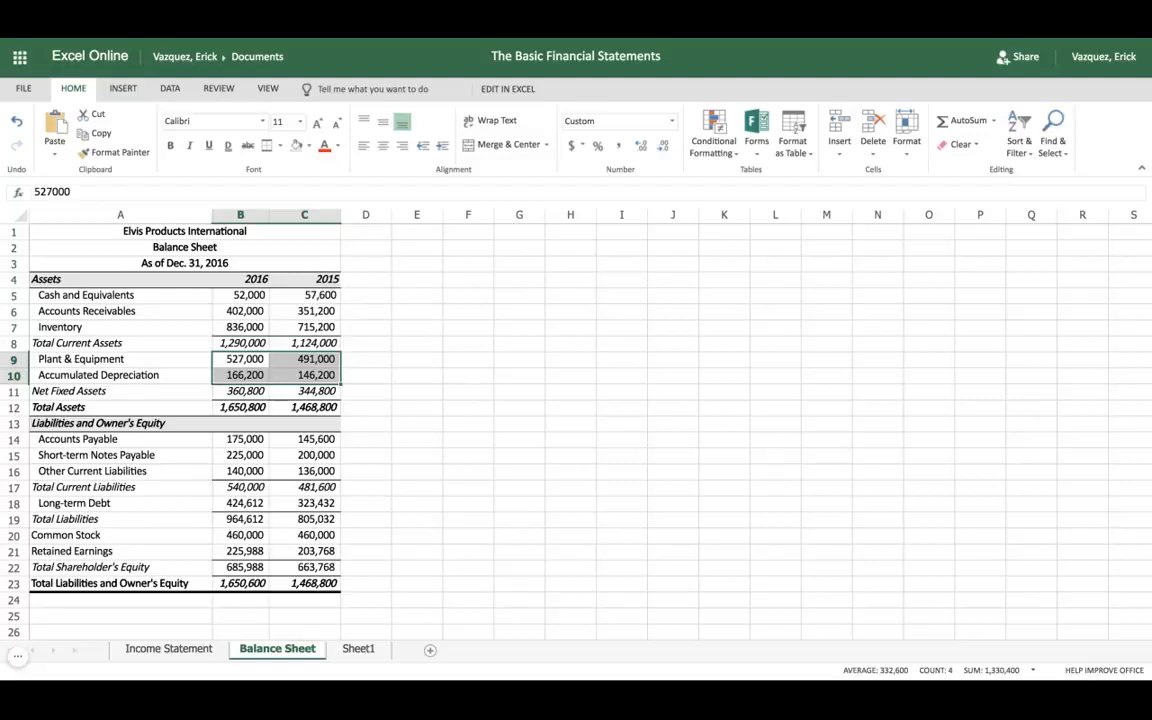
click(355, 649)
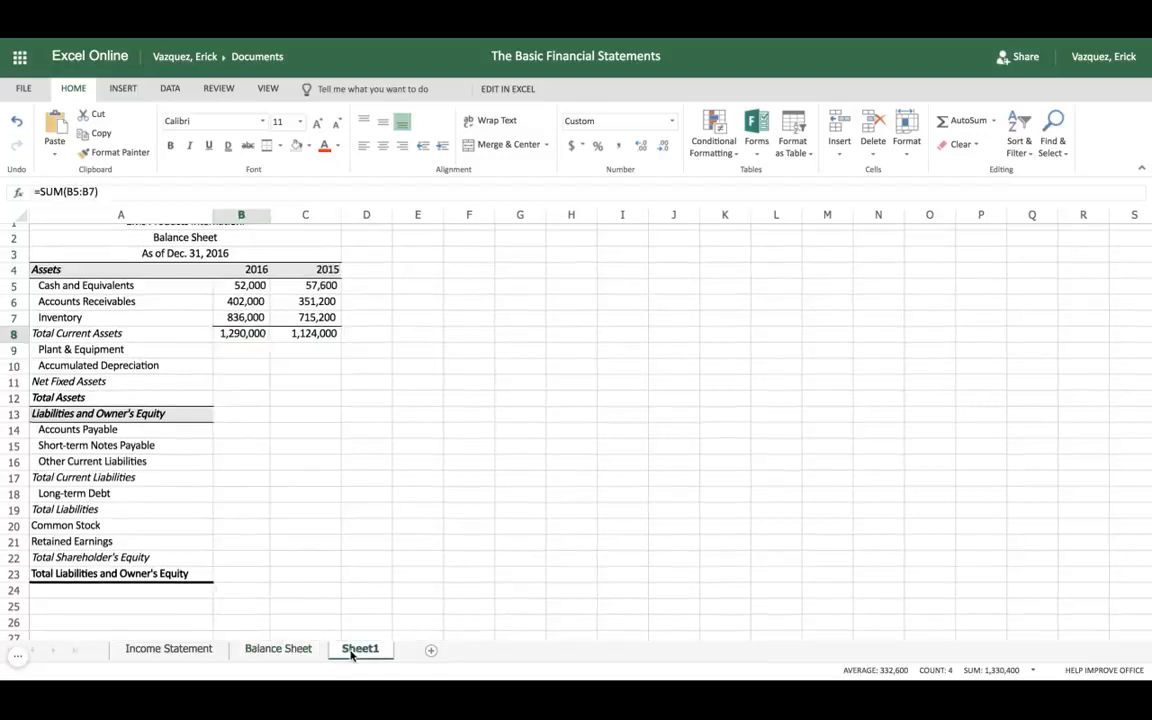
click(237, 353)
key(ctrl+v)
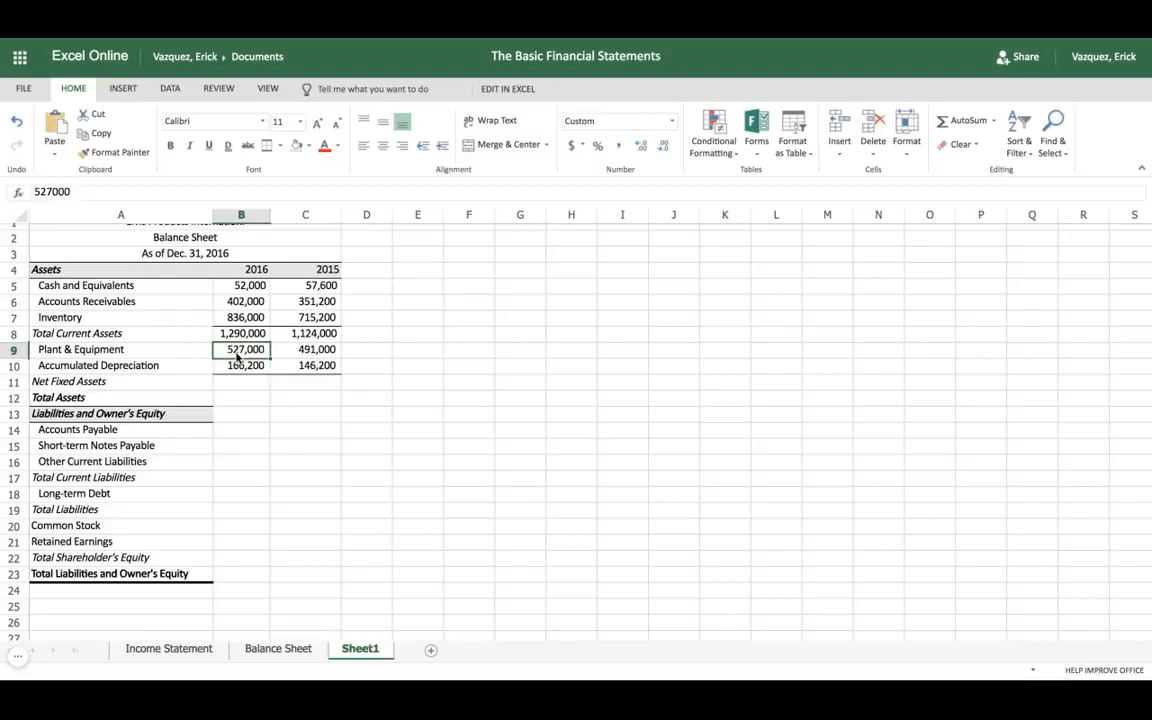
Step: Review the 2016 fixed asset amounts in Sheet1 and examine the Net Fixed Assets formula in cell B11 of the Balance Sheet worksheet
click(281, 385)
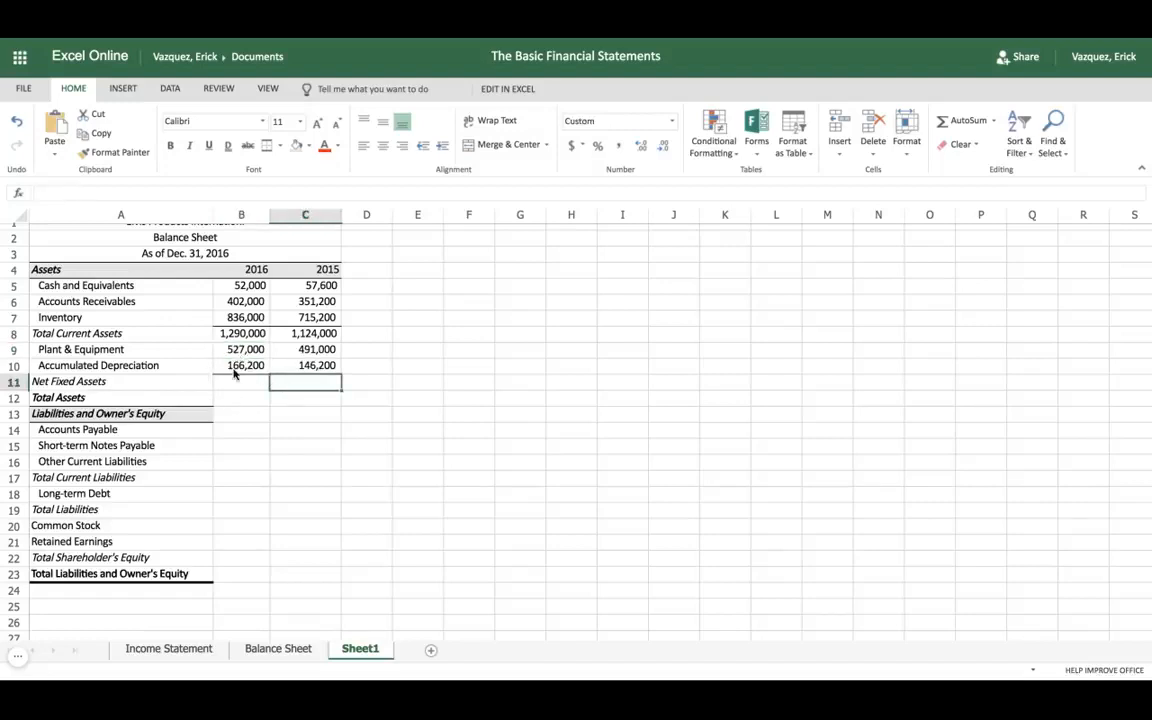
click(237, 385)
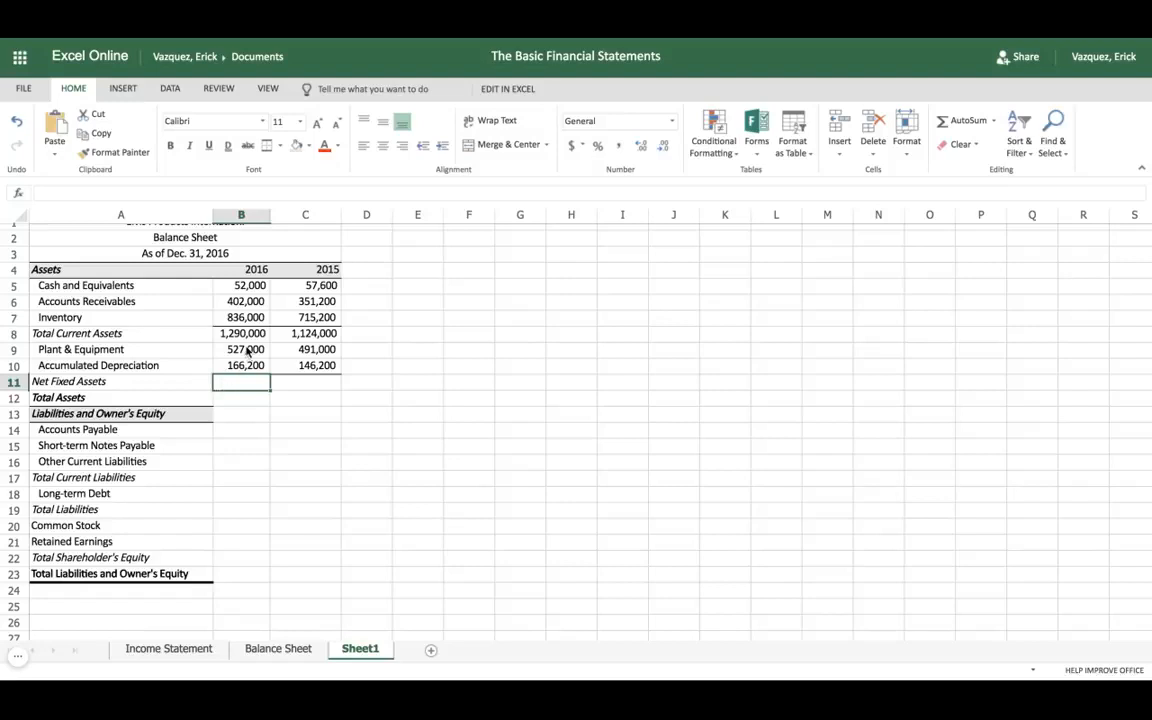
click(247, 351)
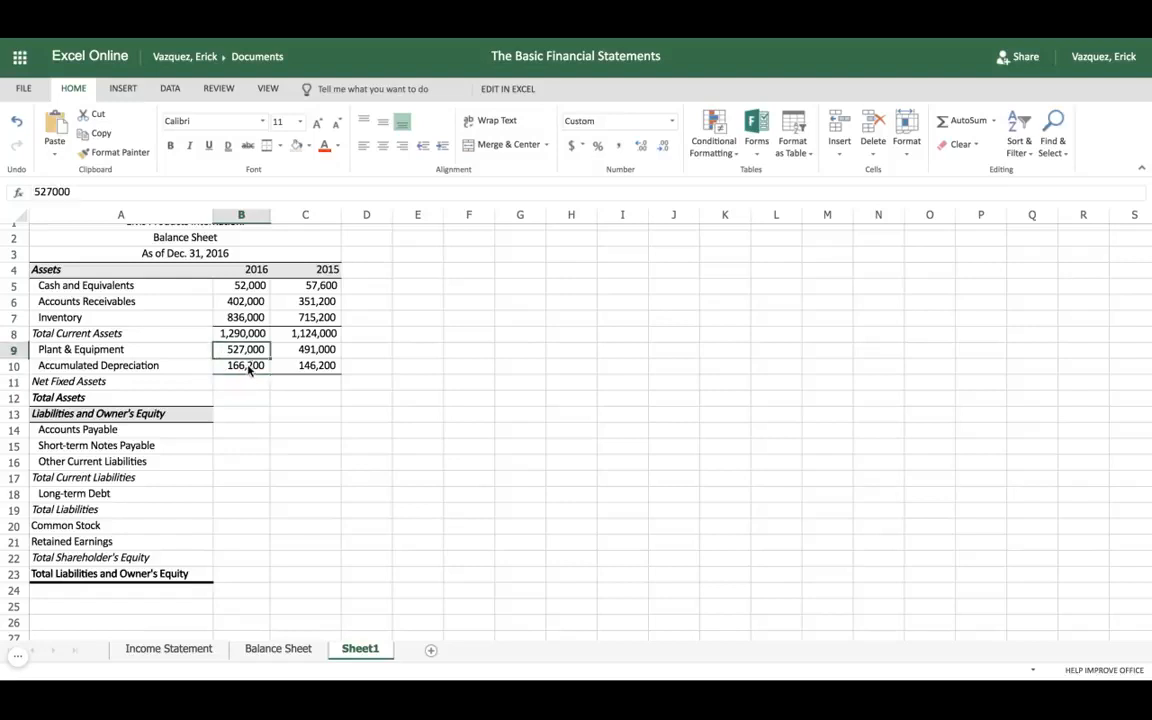
click(249, 369)
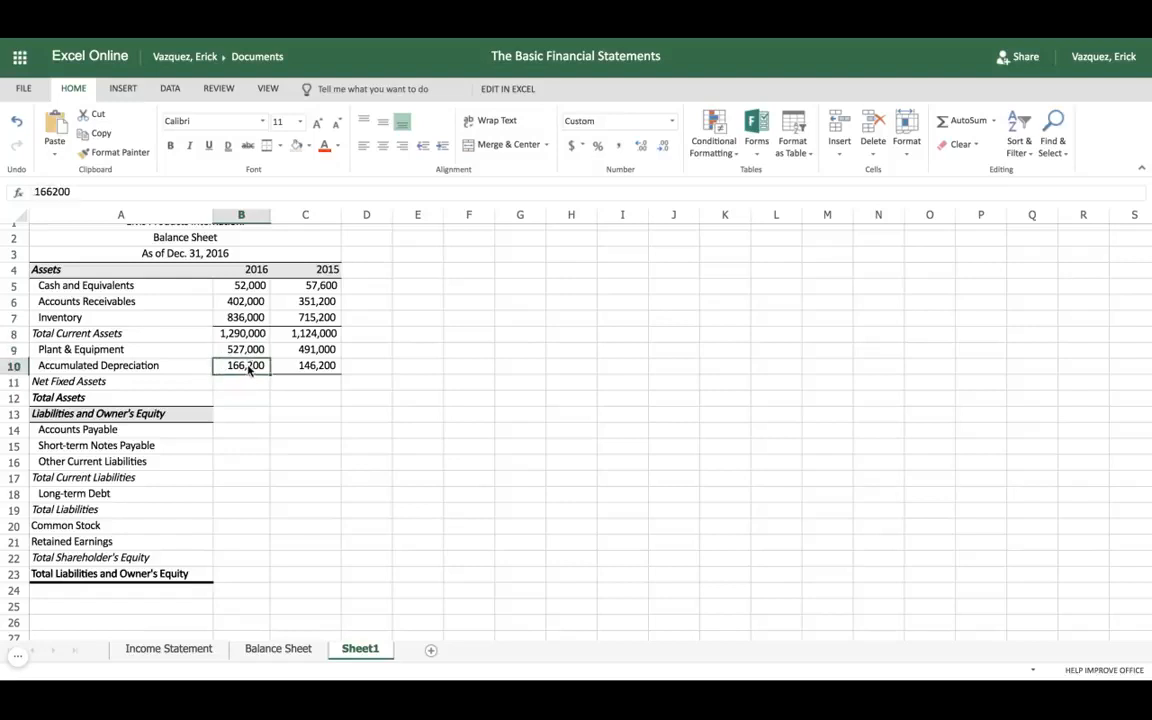
click(278, 649)
click(461, 444)
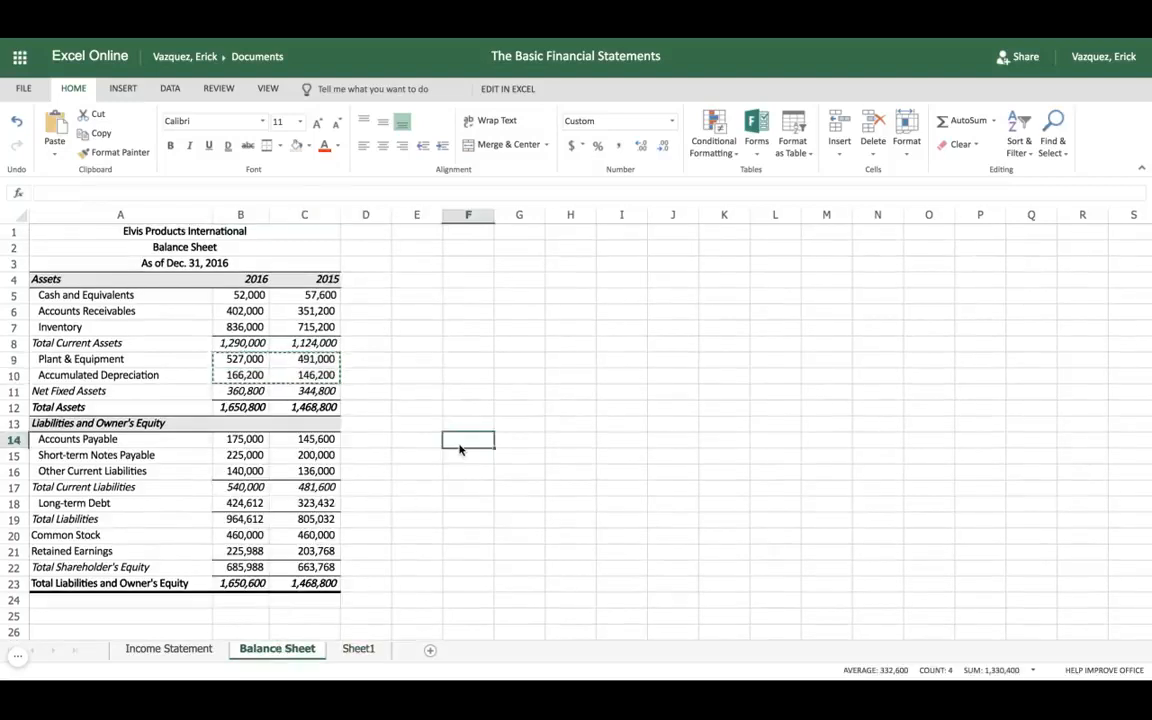
click(249, 391)
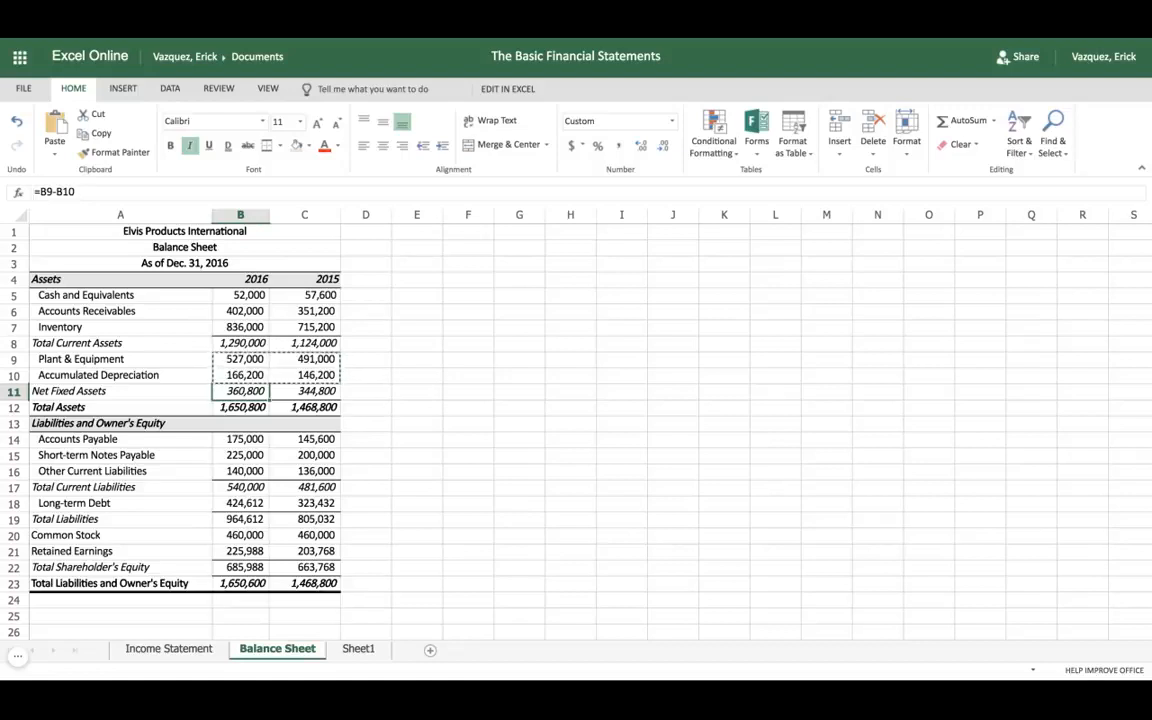
Step: Enter =B9-B10 in cell B11 of Sheet1 for the 2016 Net Fixed Assets and fill the formula across to C11
click(358, 649)
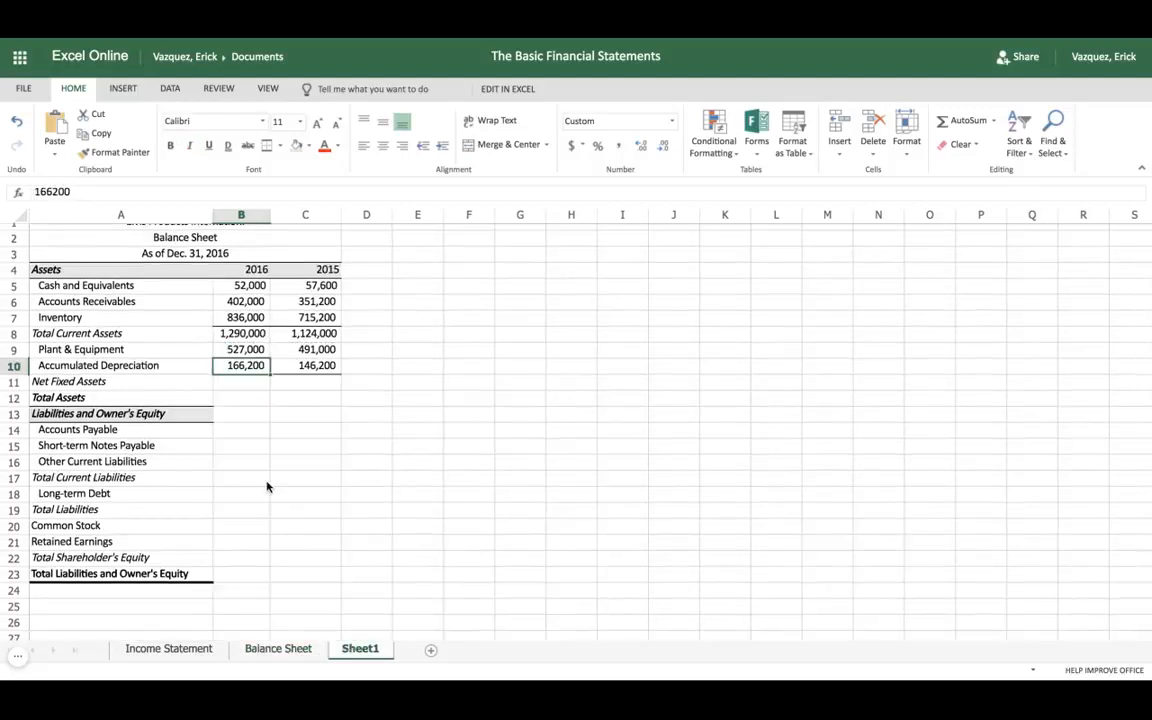
click(237, 384)
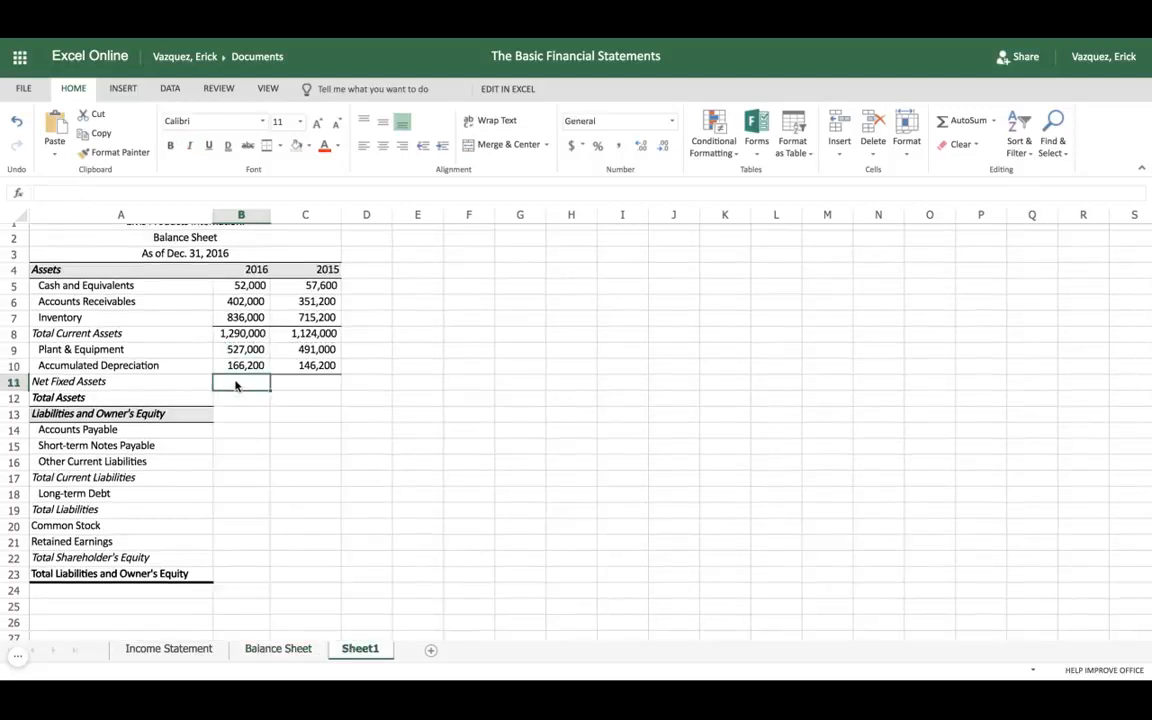
text(=)
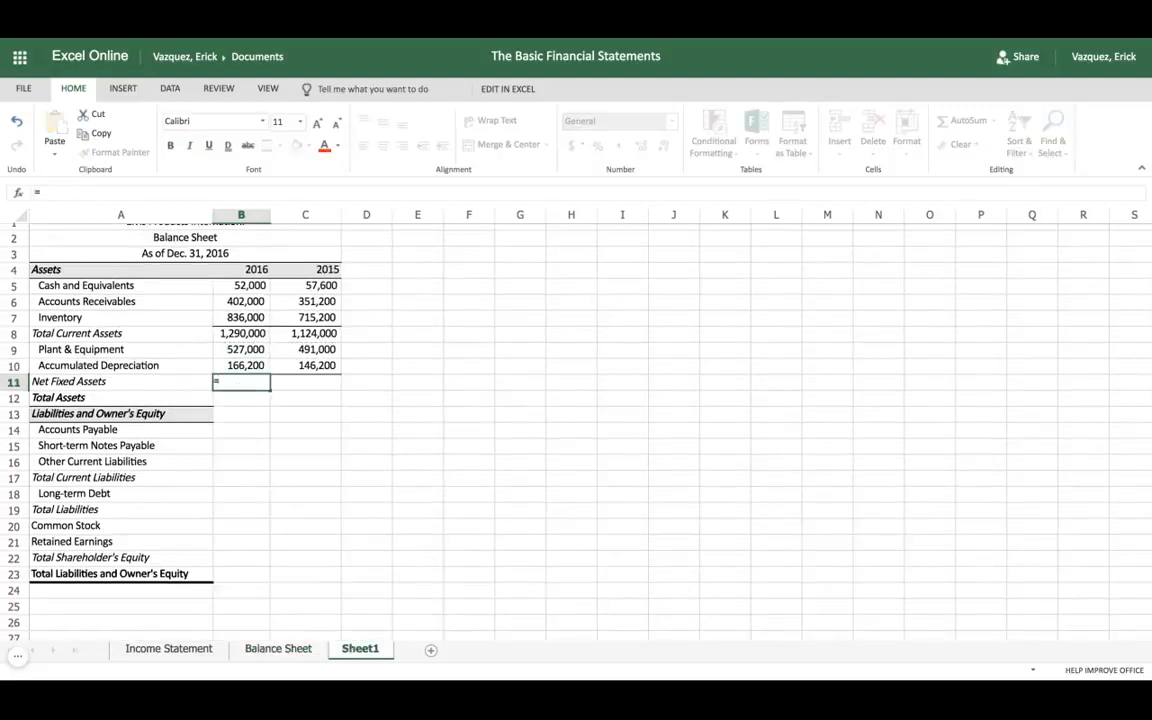
click(246, 353)
text(-)
click(245, 366)
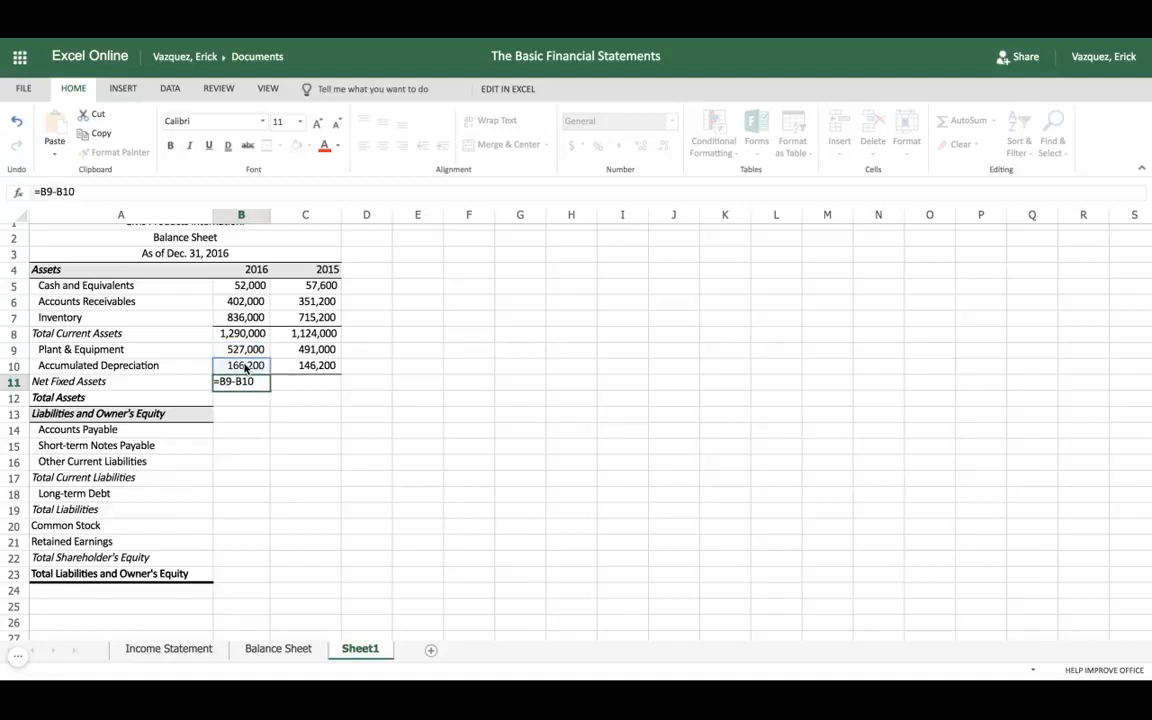
key(Tab)
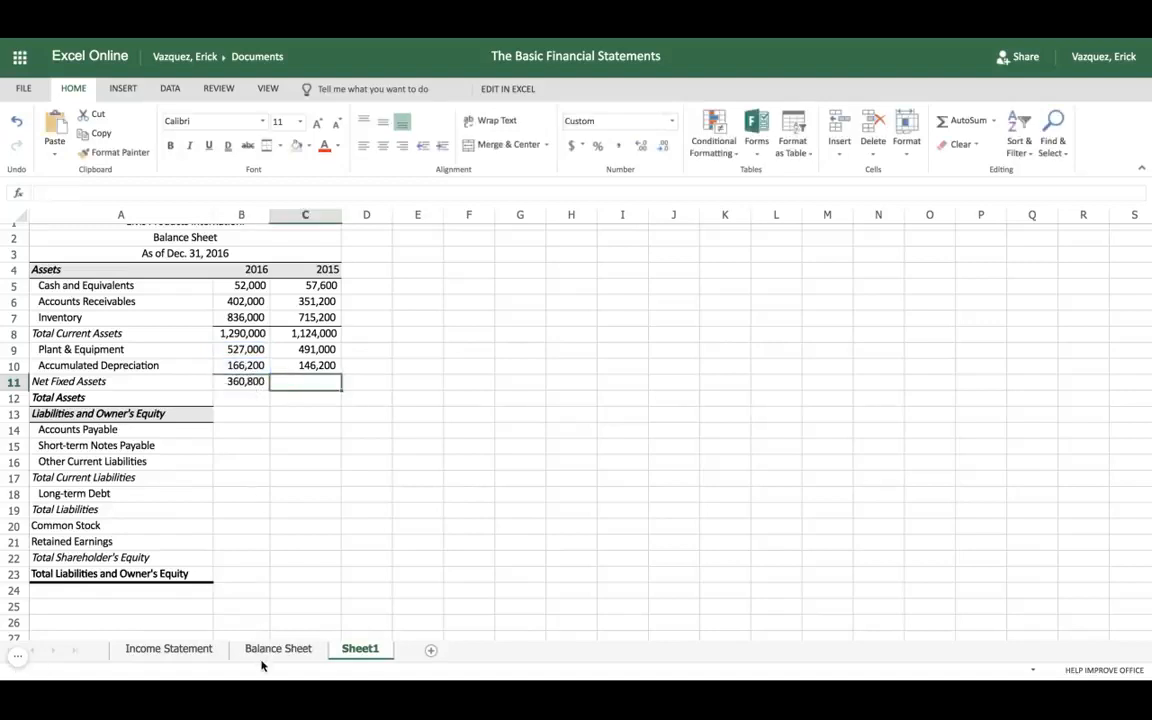
click(240, 381)
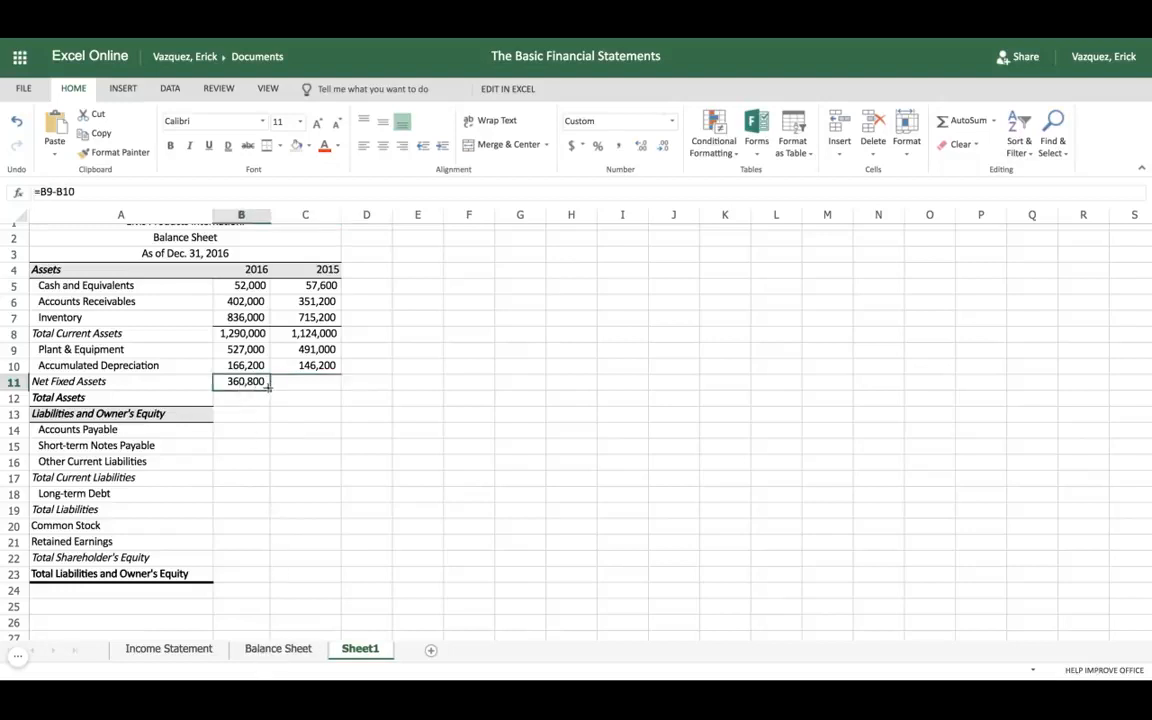
drag(269, 386, 271, 389)
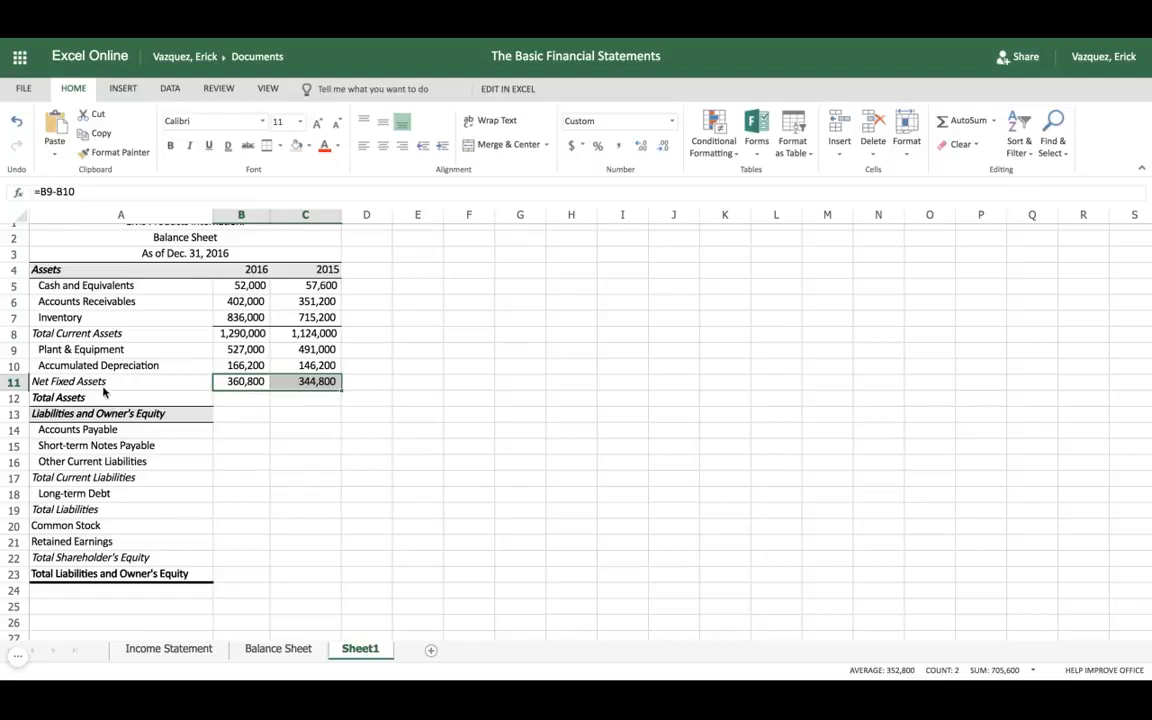
Step: Enter =B8+B11 in cell B12 of Sheet1 for the 2016 Total Assets and fill the formula across to C12
click(250, 403)
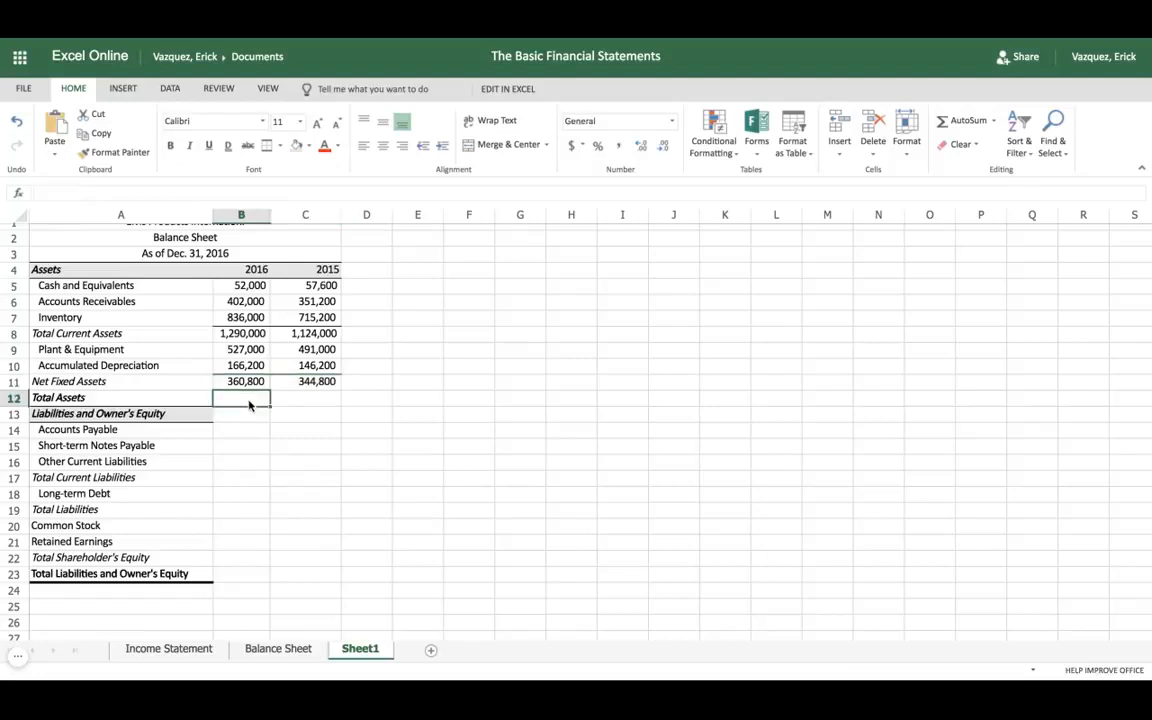
text(=)
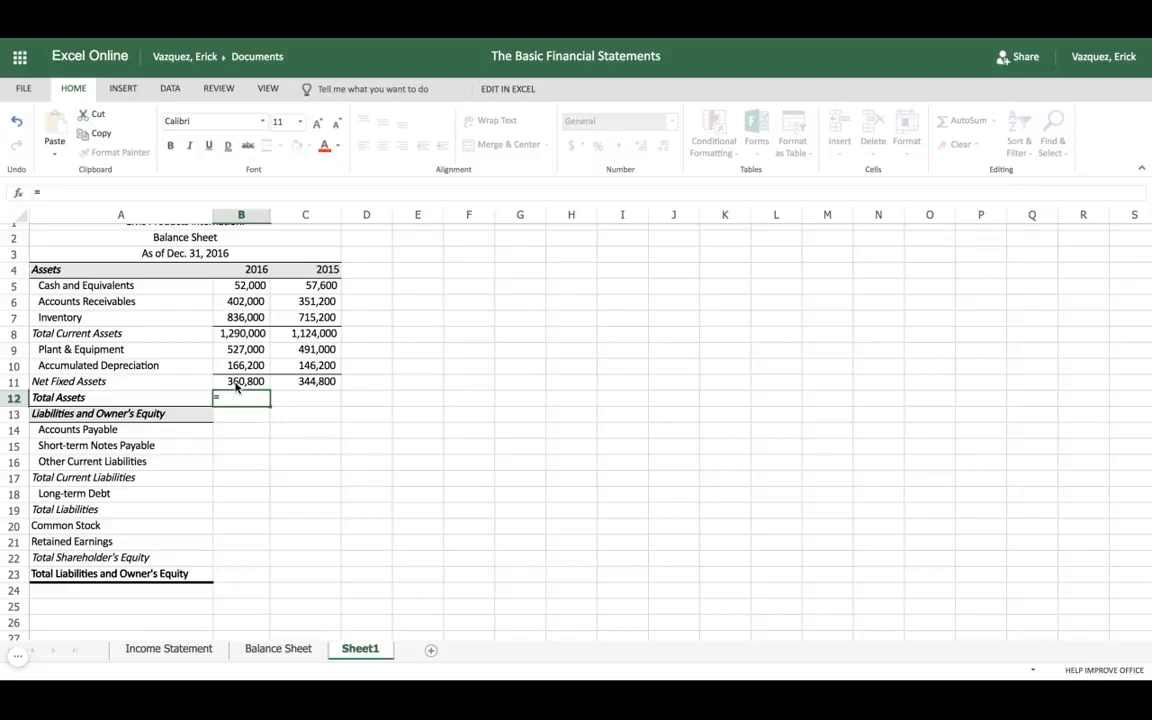
click(245, 340)
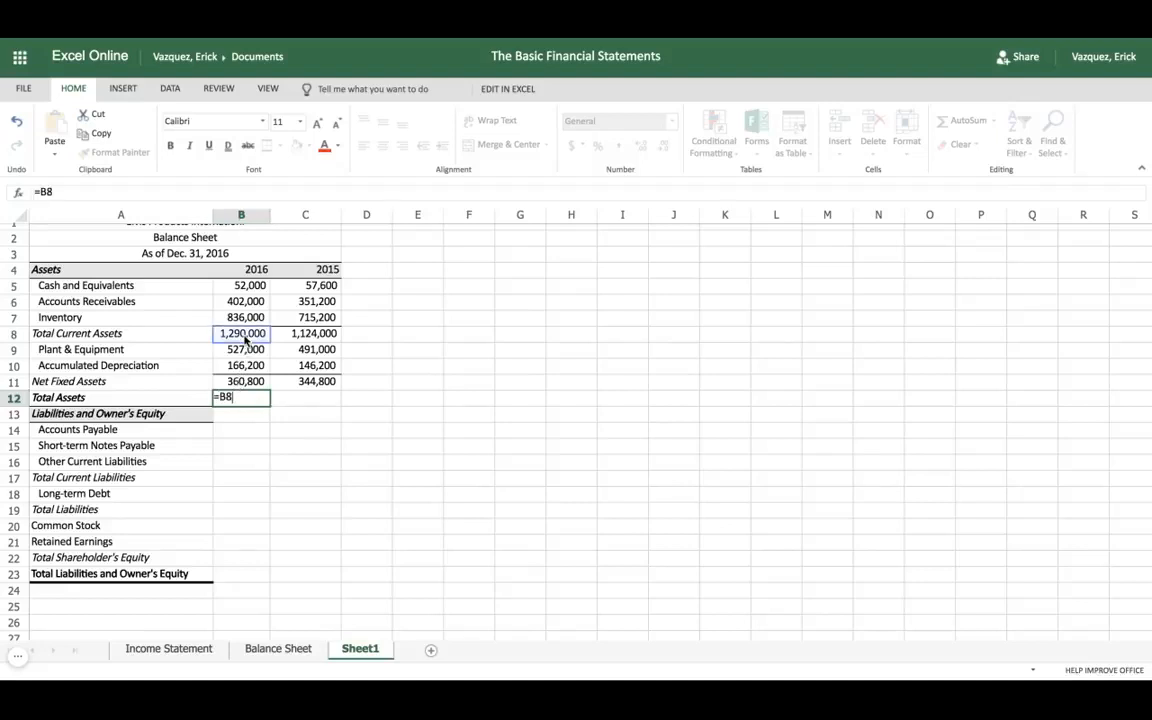
text(+)
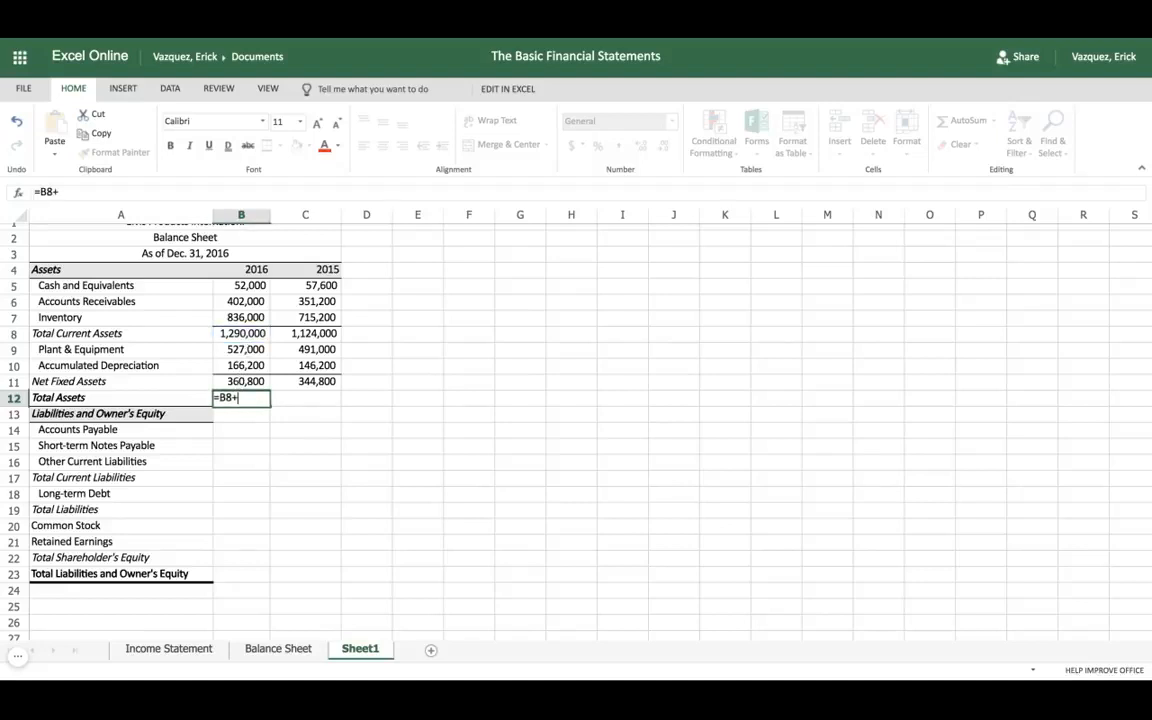
click(245, 383)
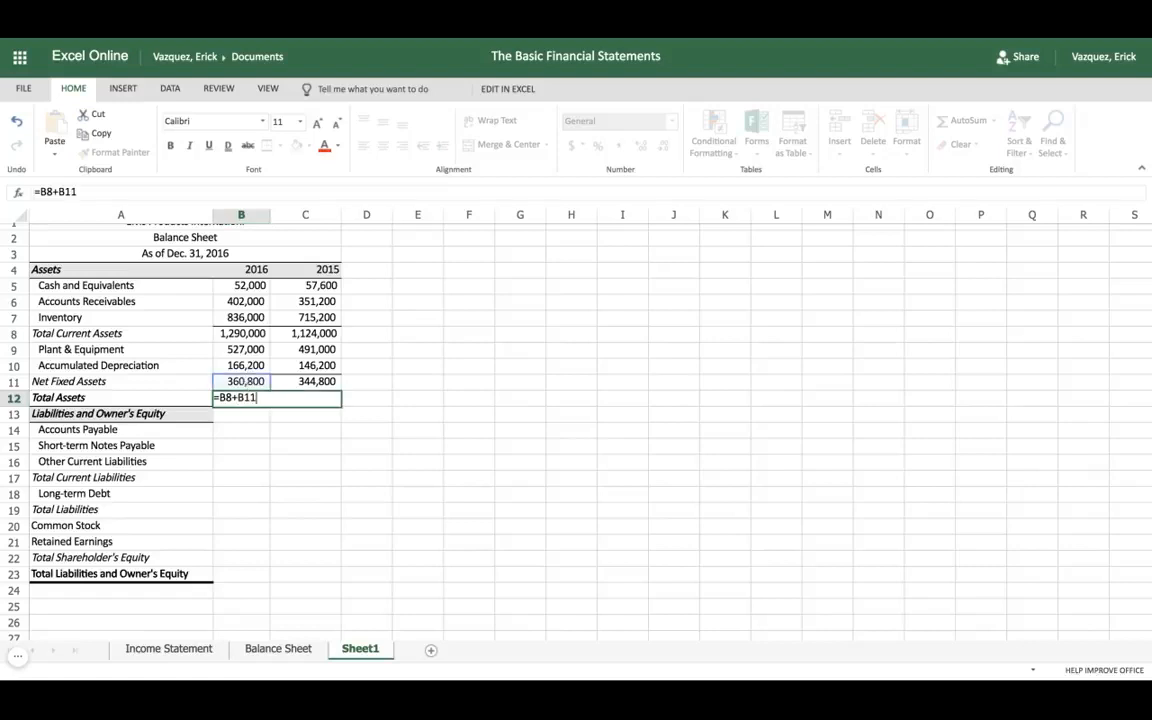
key(Tab)
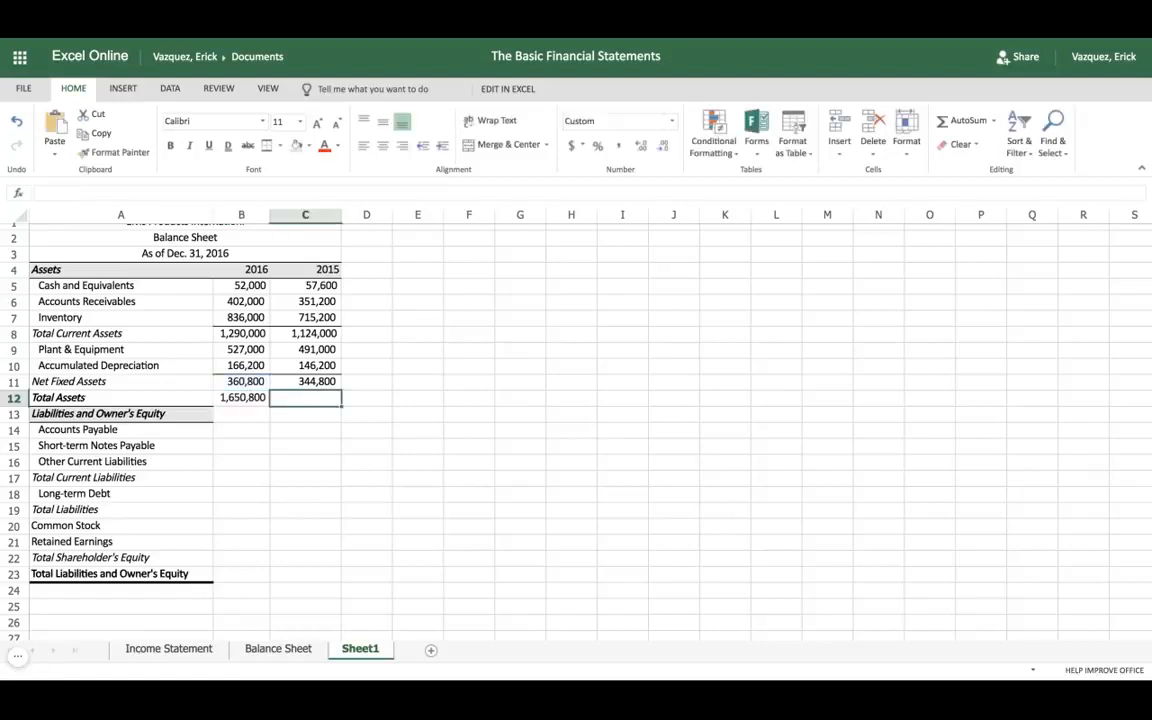
click(246, 399)
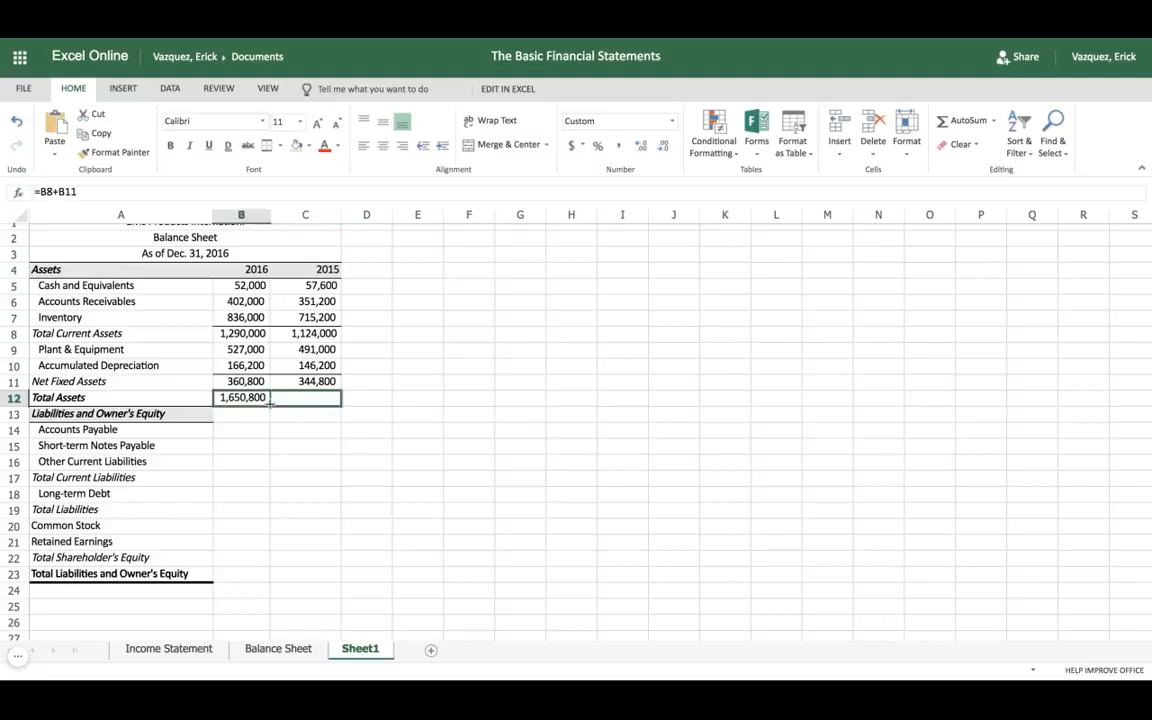
drag(270, 402, 340, 402)
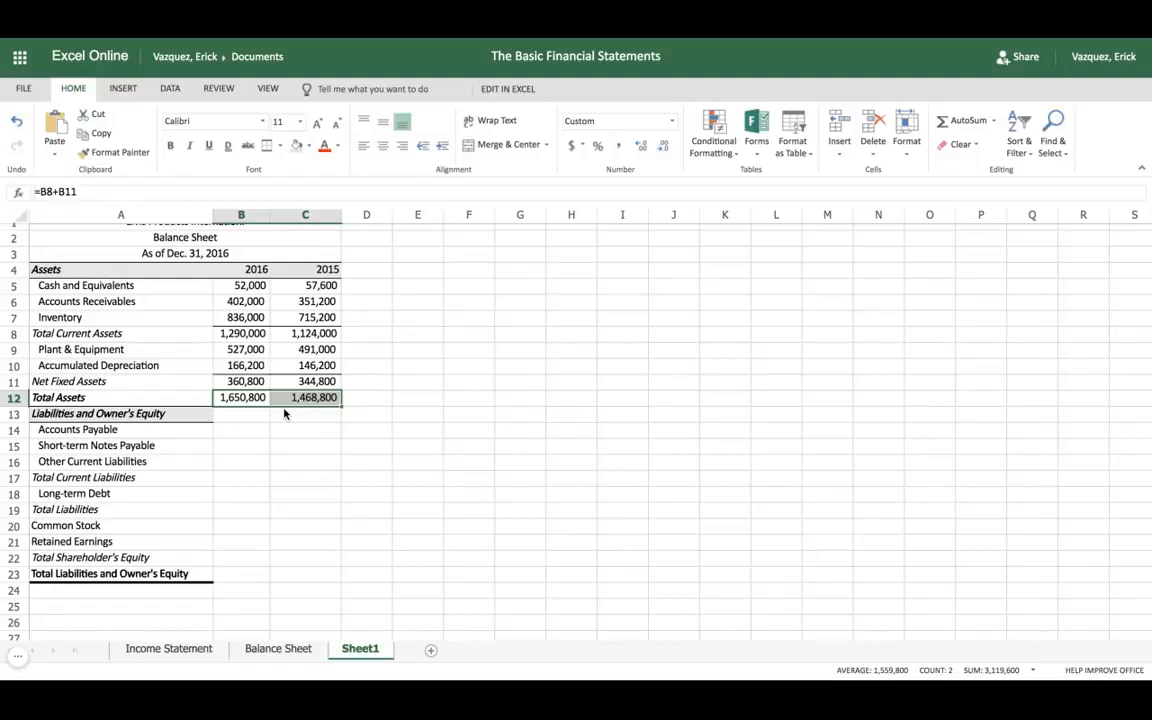
Step: Copy the Accounts Payable, Short-term Notes Payable and Other Current Liabilities amounts in B14:C16 of the Balance Sheet worksheet to Sheet1 starting at B14
click(274, 649)
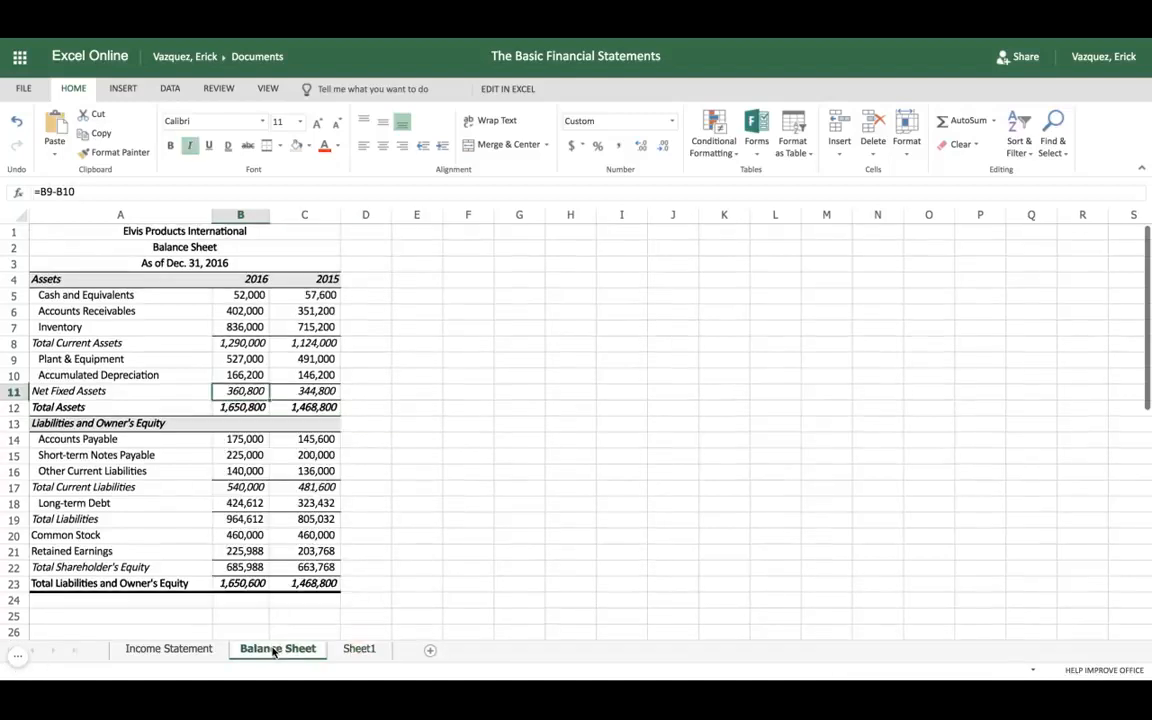
click(245, 440)
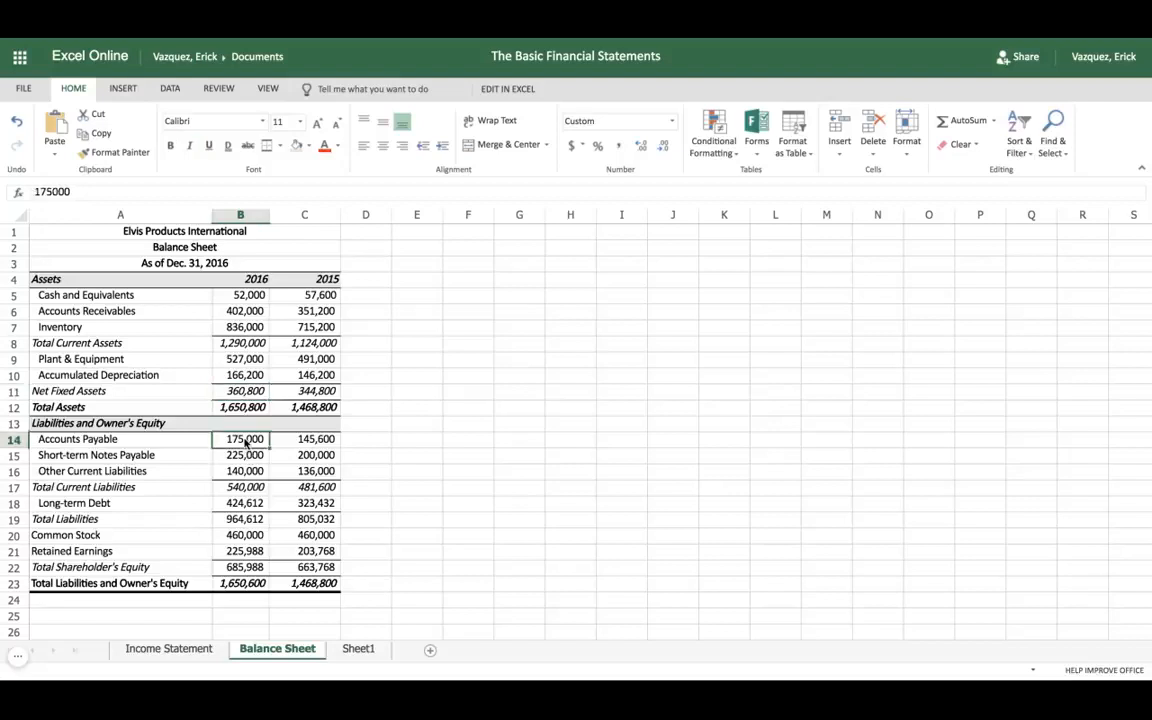
drag(245, 441, 308, 472)
key(ctrl+c)
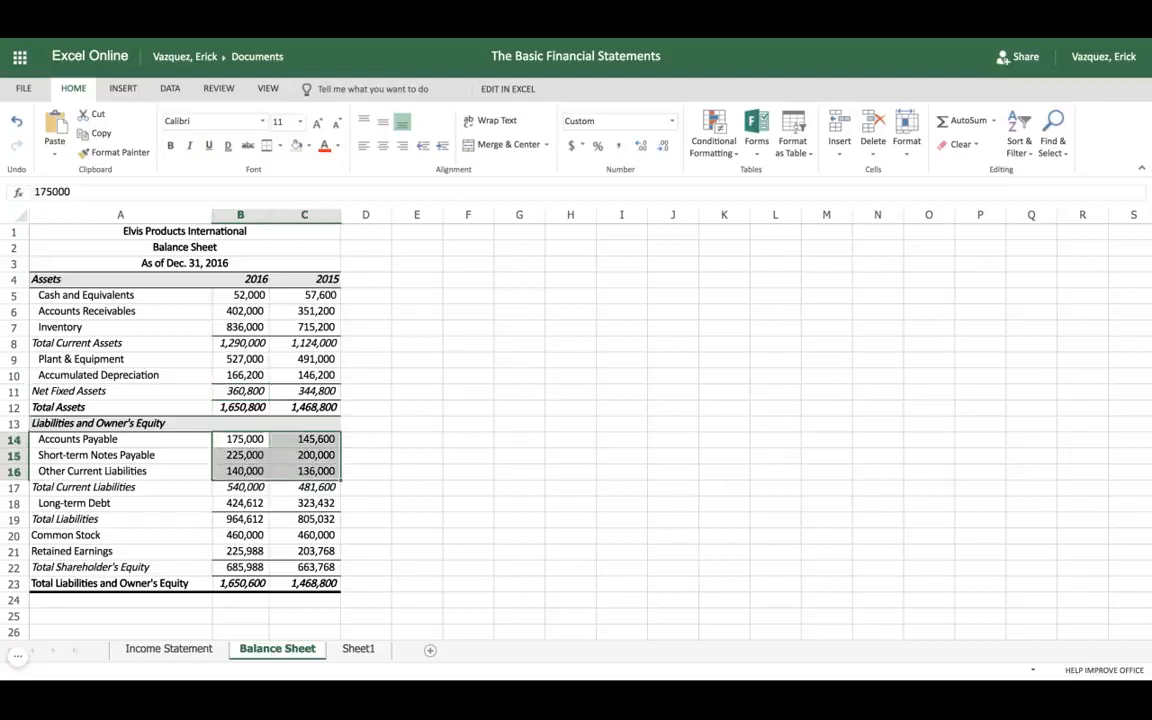
click(360, 649)
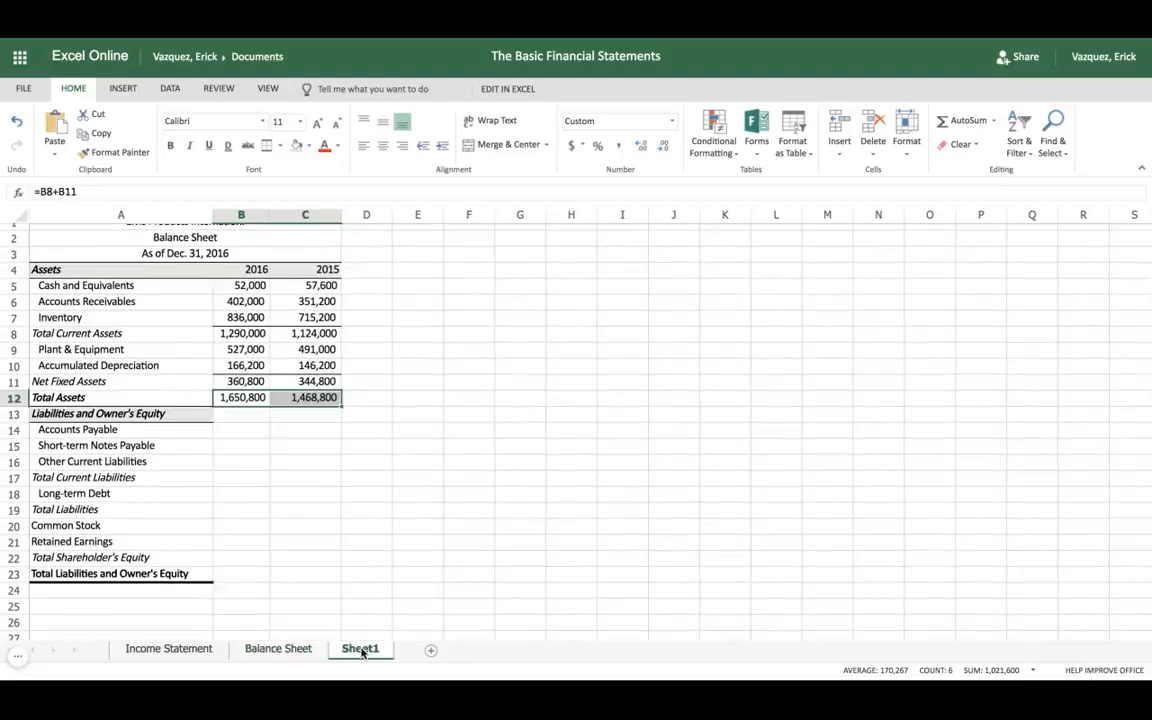
click(227, 433)
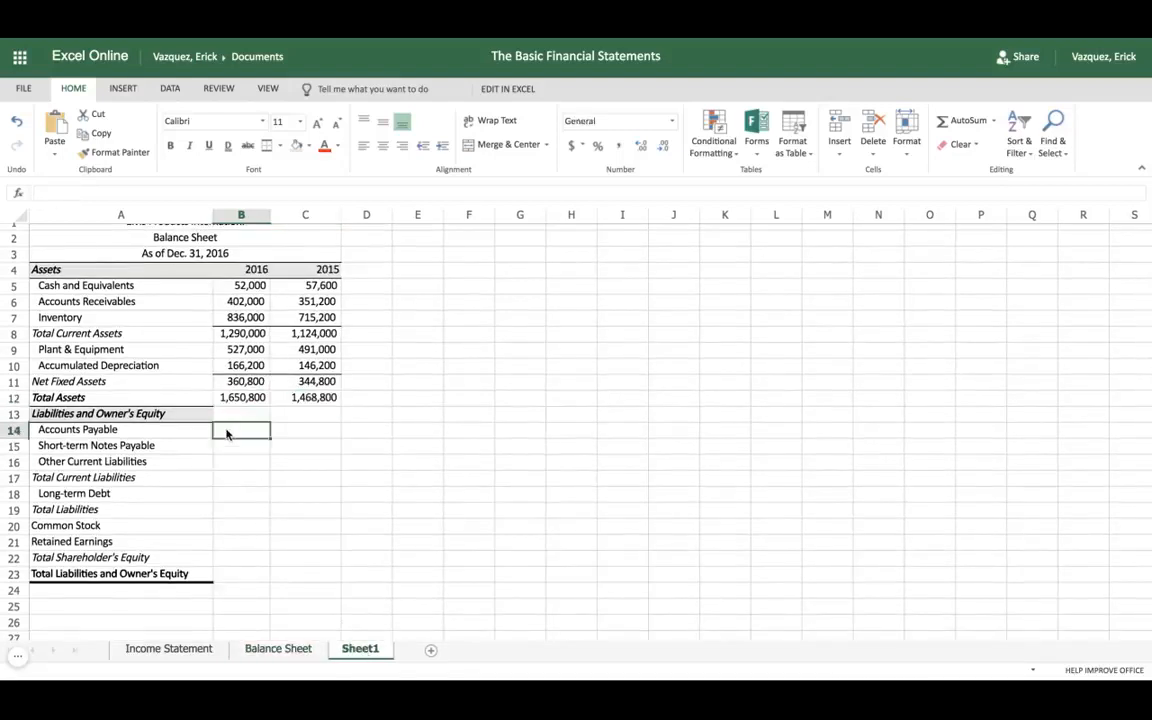
key(ctrl+v)
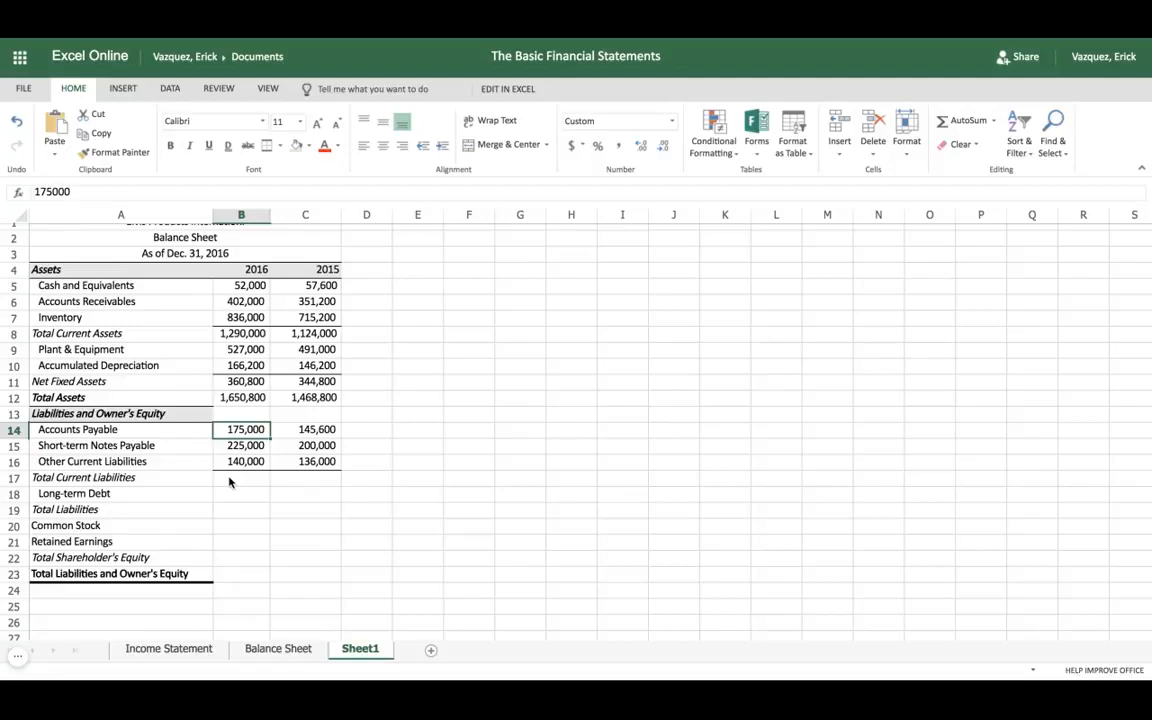
Step: Enter =SUM(B14:B16) in cell B17 for the 2016 Total Current Liabilities and fill the formula across to C17
click(229, 479)
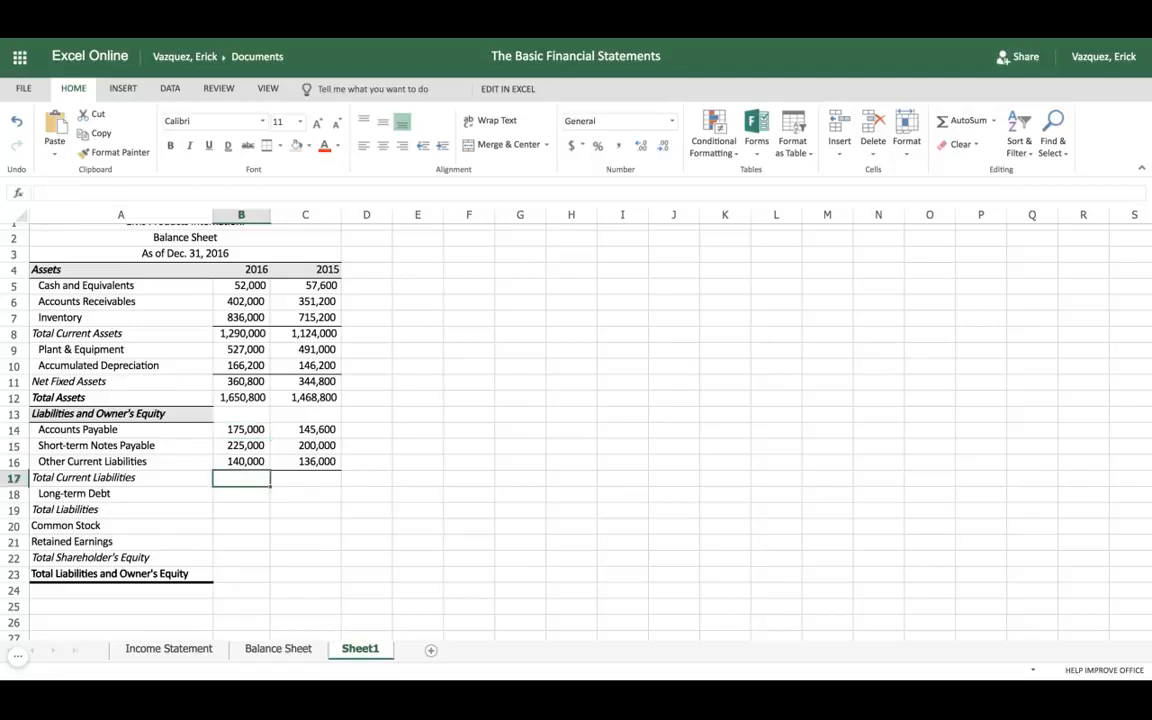
text(=)
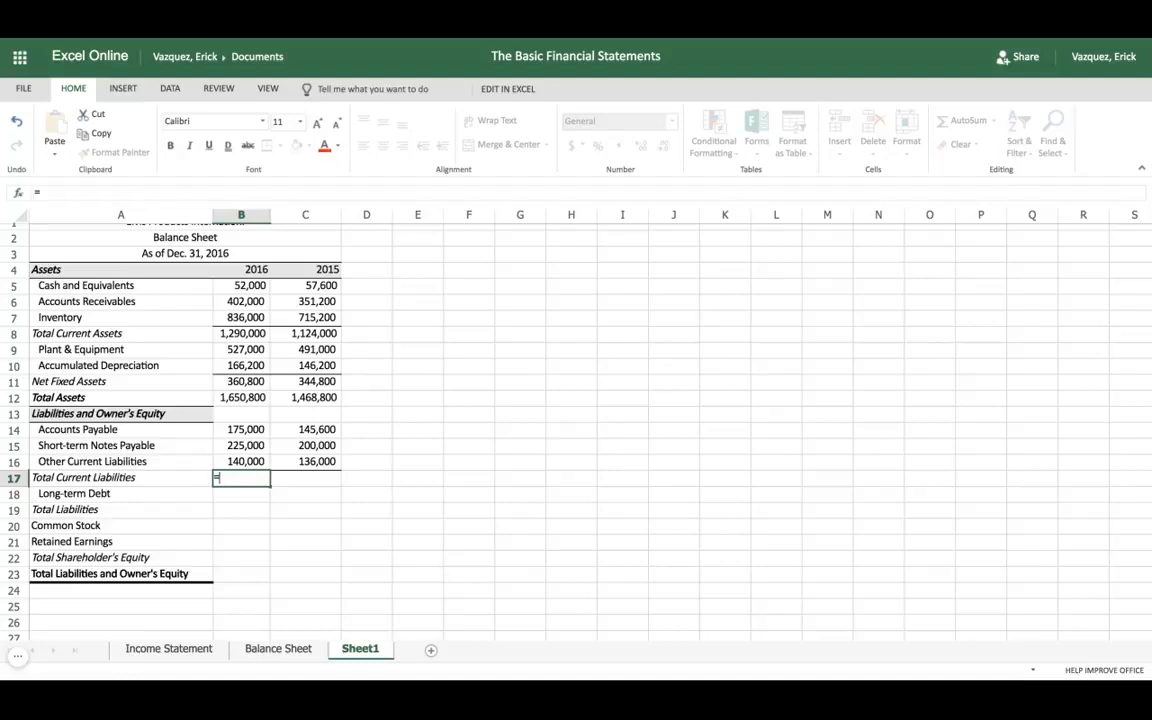
text(sum)
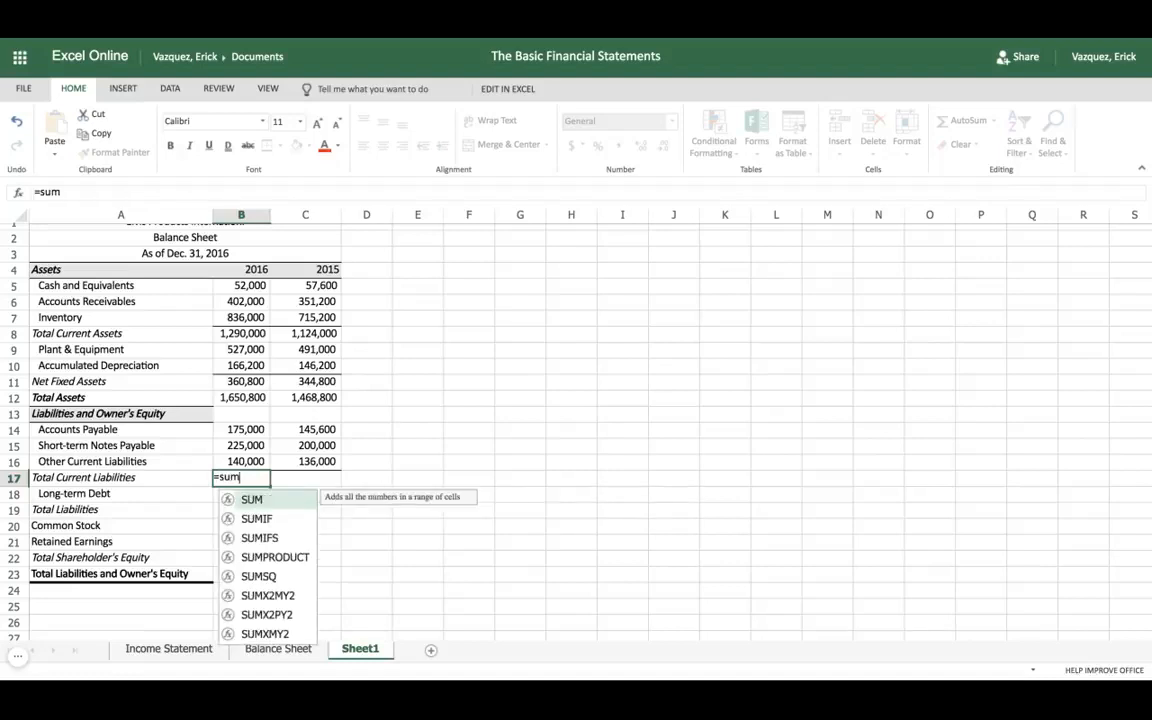
key(Tab)
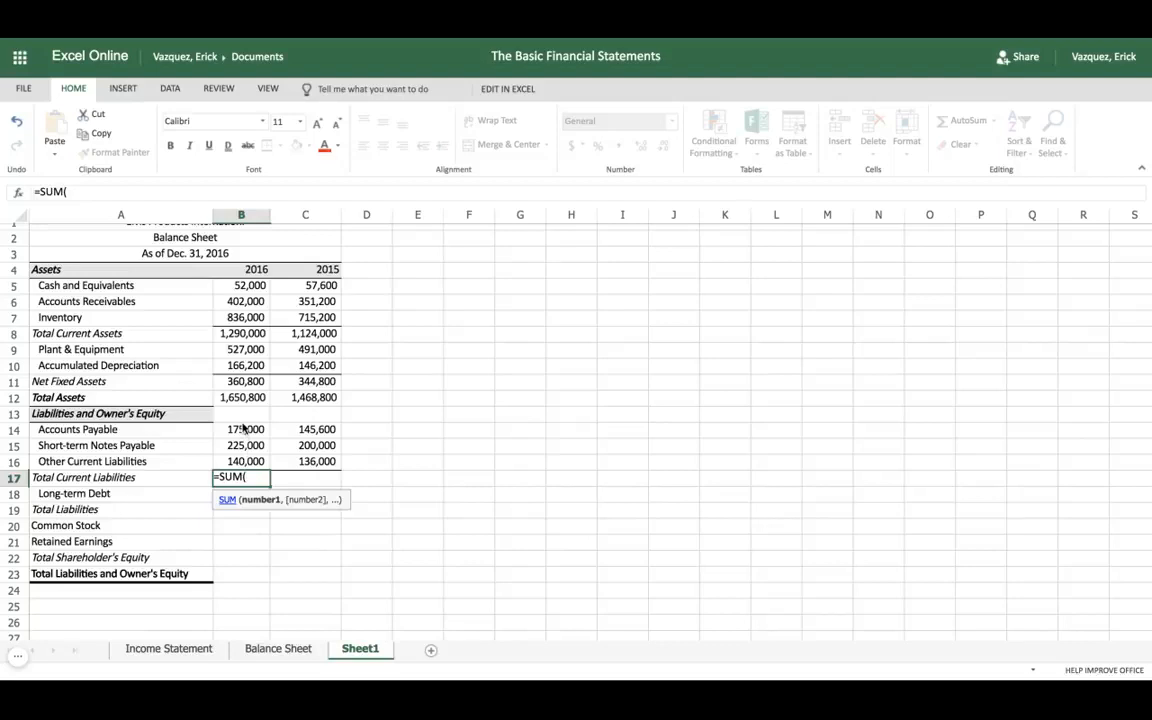
drag(229, 429, 242, 445)
key(shift+Down)
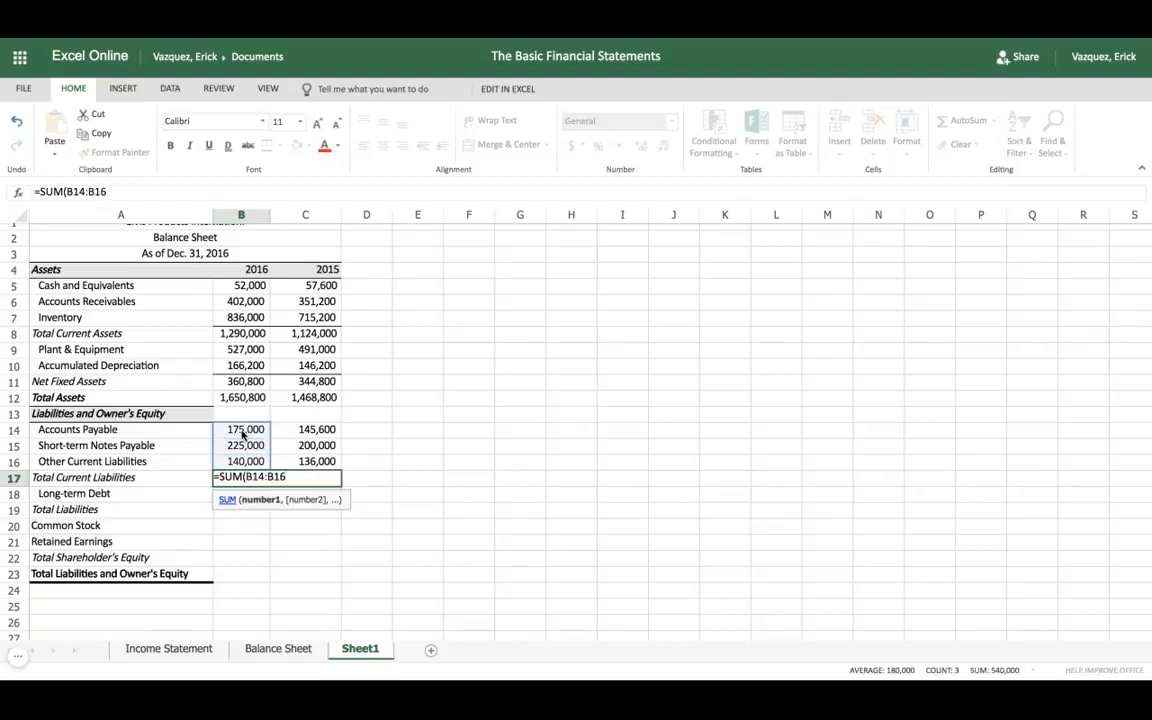
text())
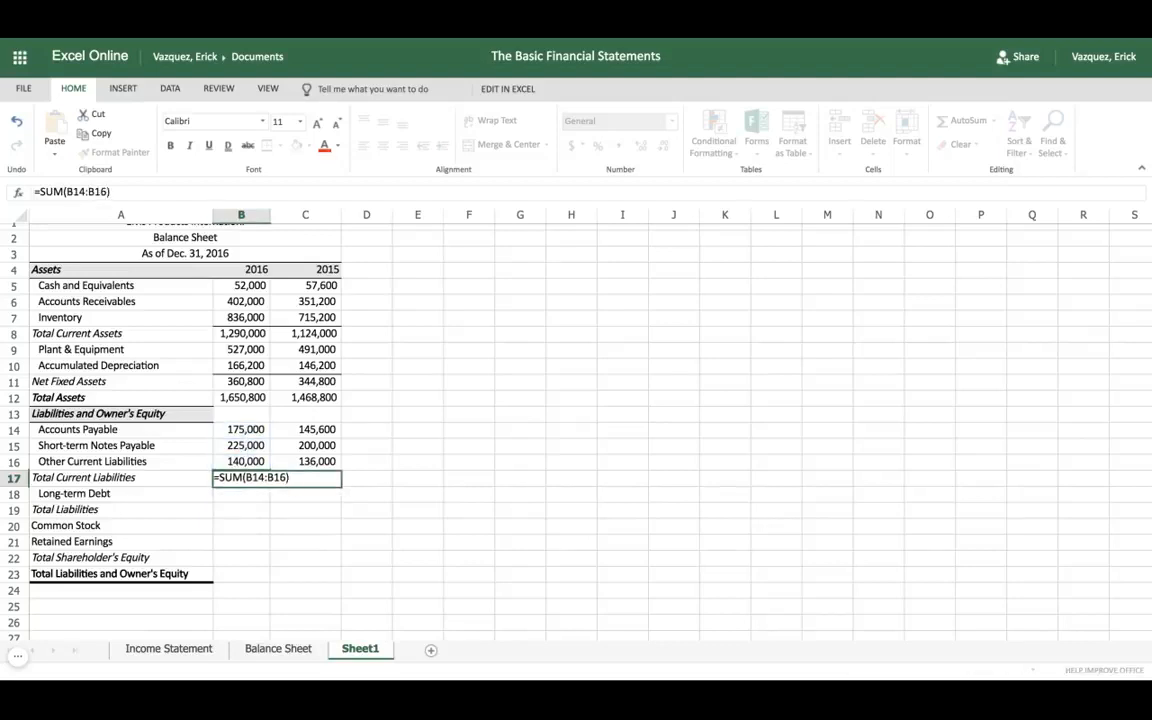
key(Tab)
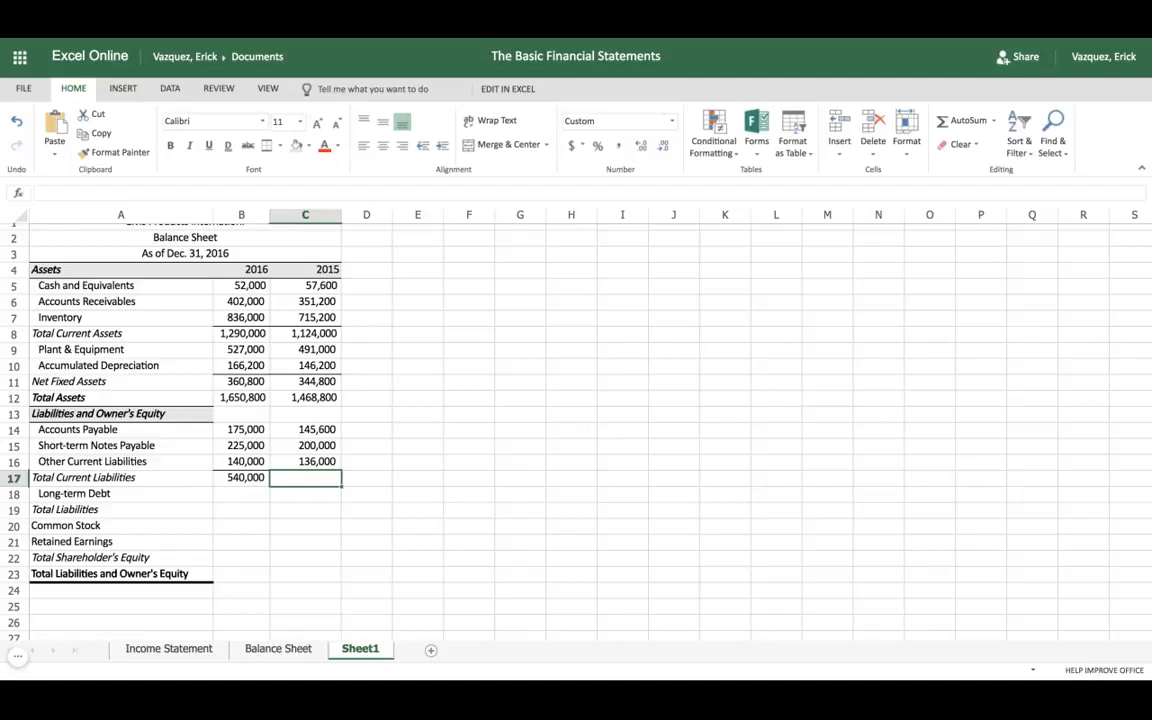
click(256, 480)
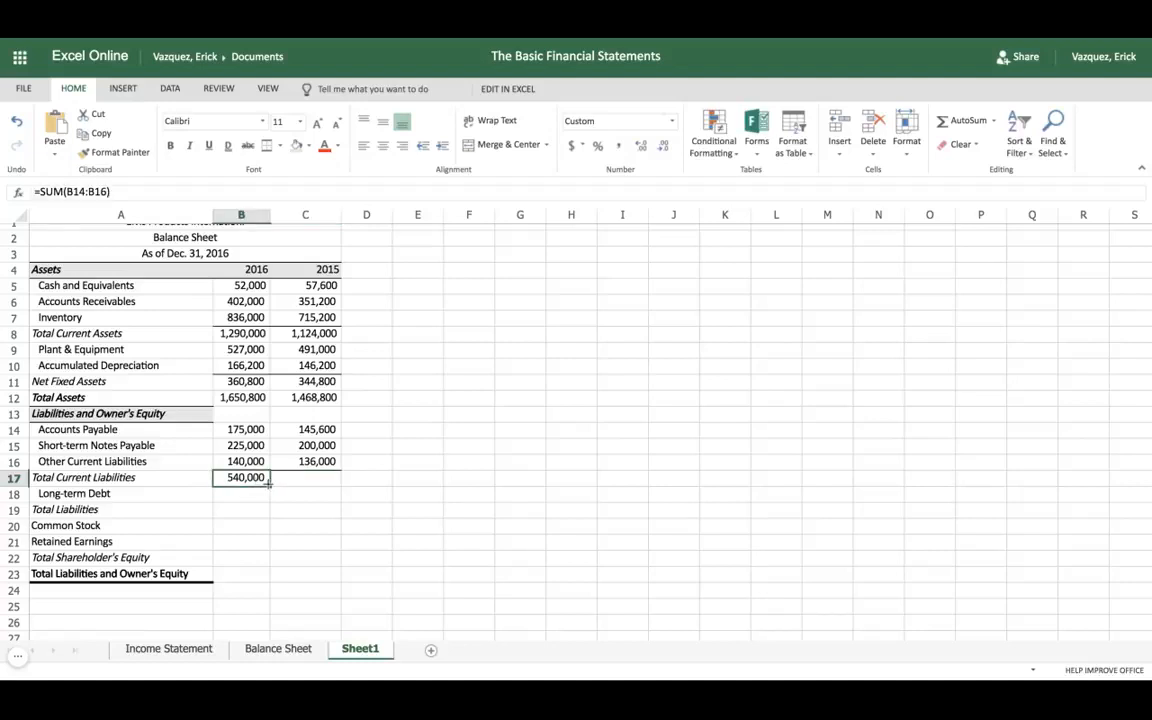
drag(269, 483, 312, 481)
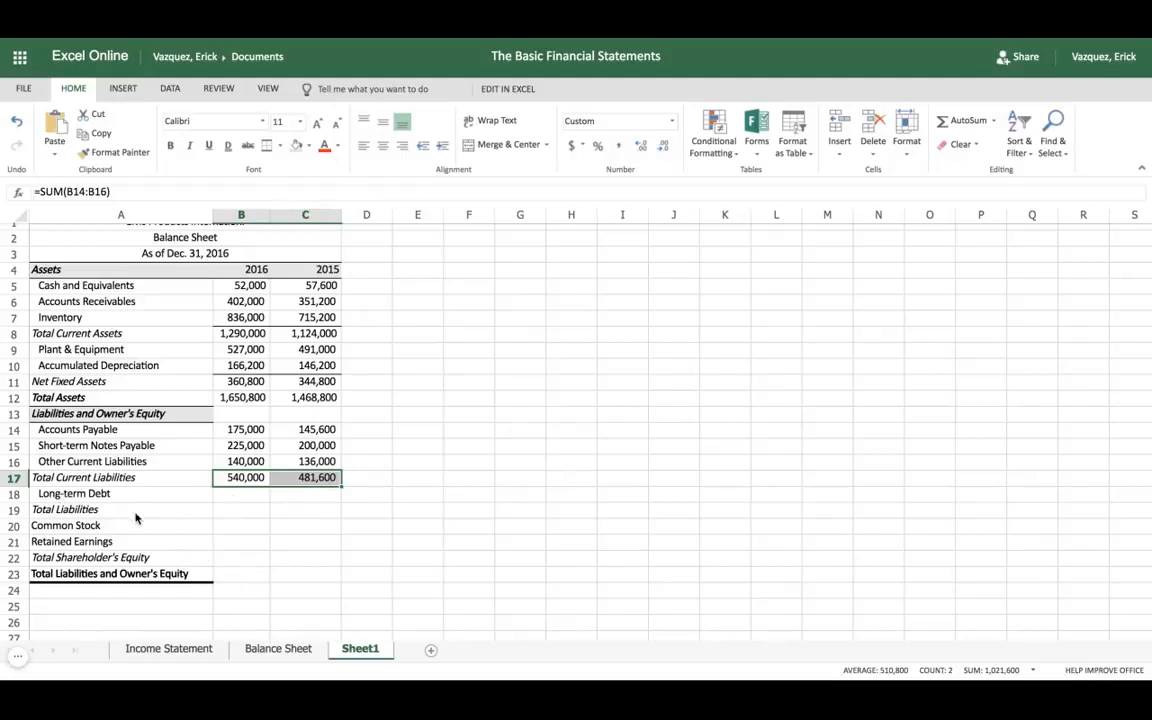
Step: Copy the Long-term Debt amounts in B18:C18 of the Balance Sheet worksheet to Sheet1 starting at B18
click(252, 649)
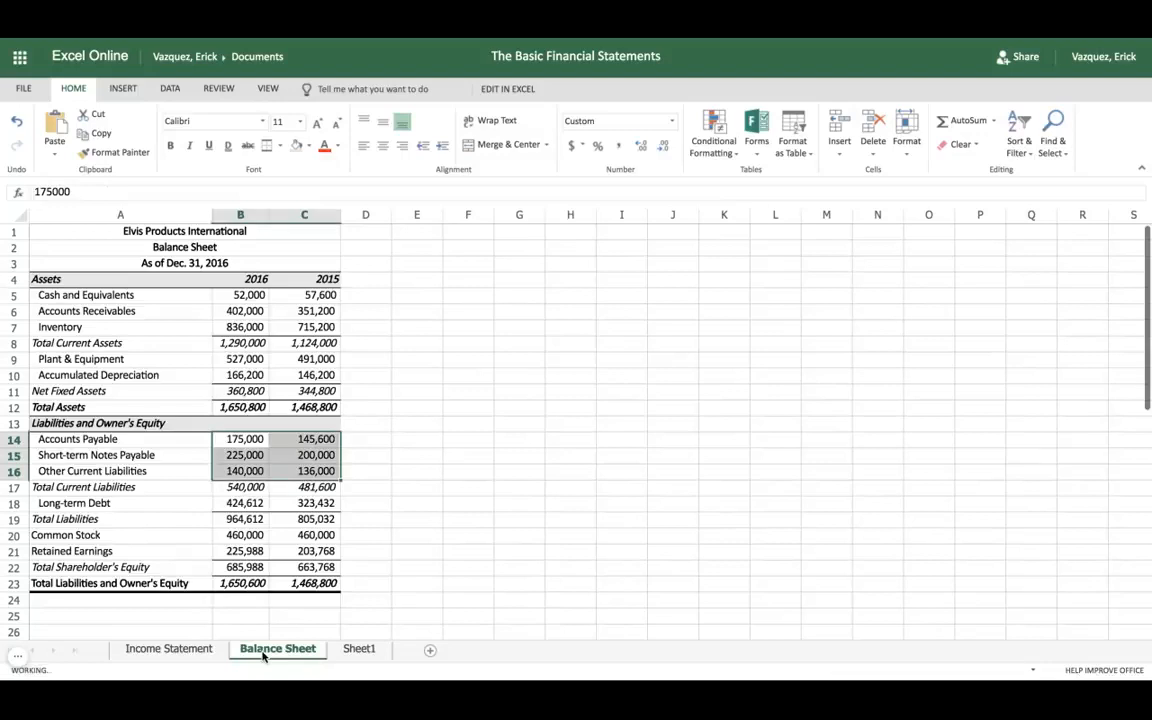
click(240, 503)
key(shift+Right)
key(ctrl+c)
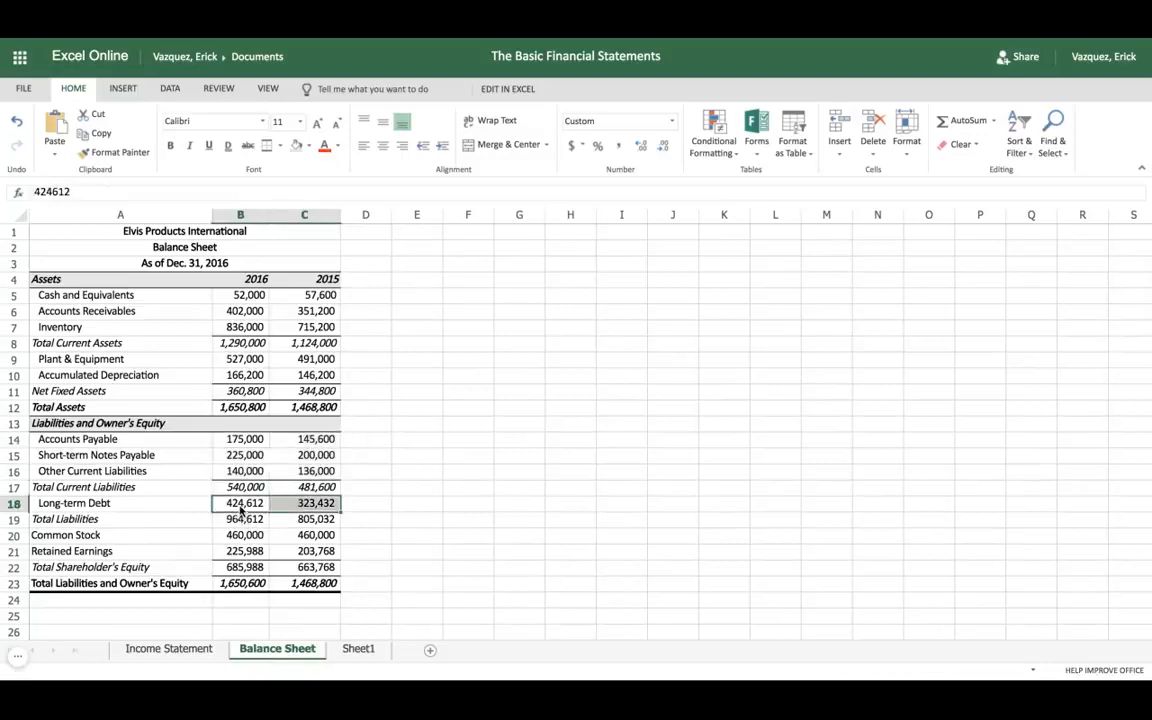
click(355, 650)
click(225, 502)
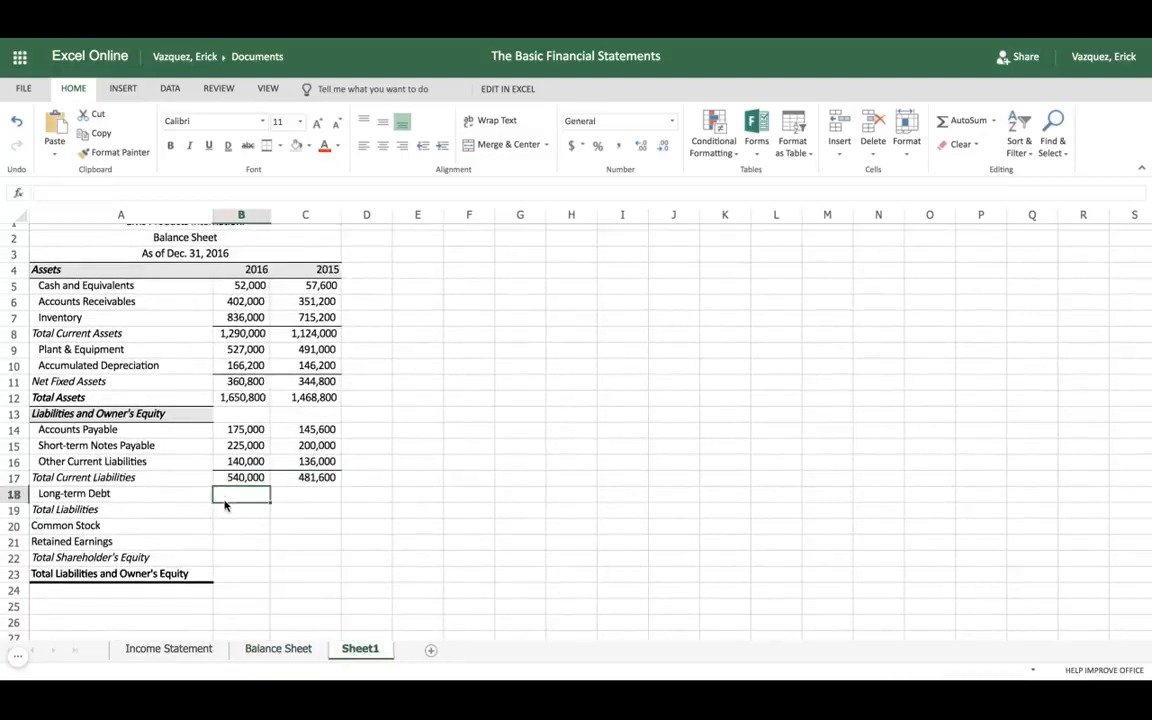
key(ctrl+v)
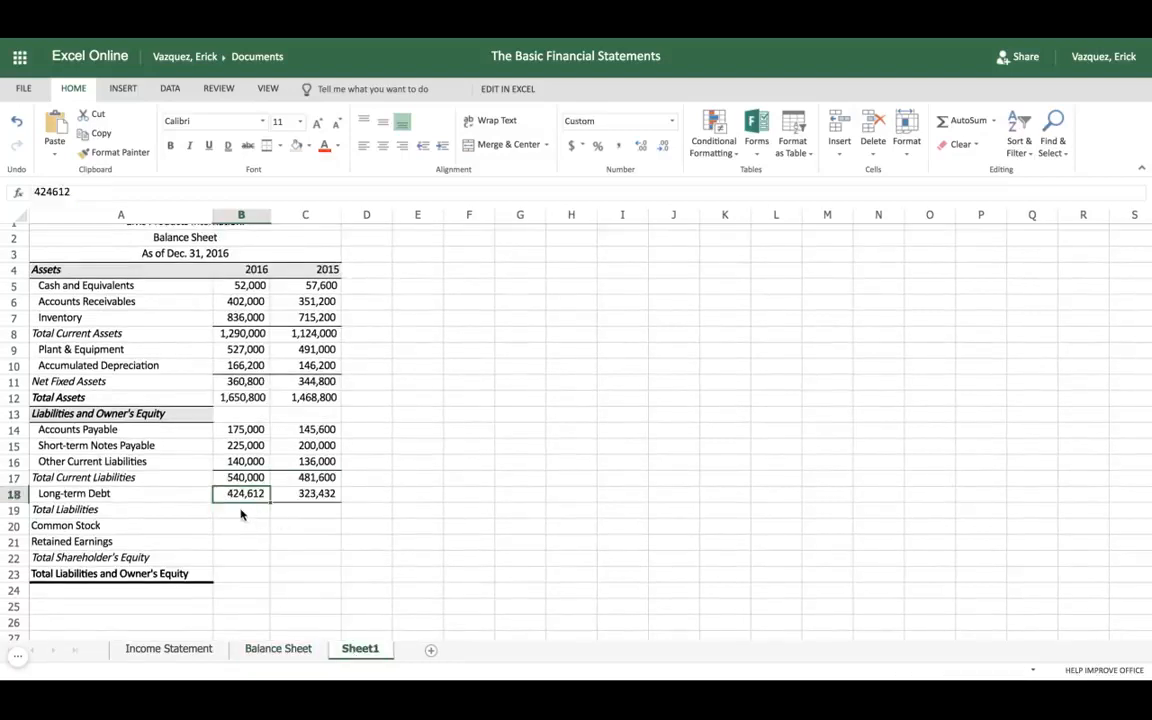
Step: Enter =B17+B18 in cell B19 for the 2016 Total Liabilities and fill the formula across to C19
click(241, 512)
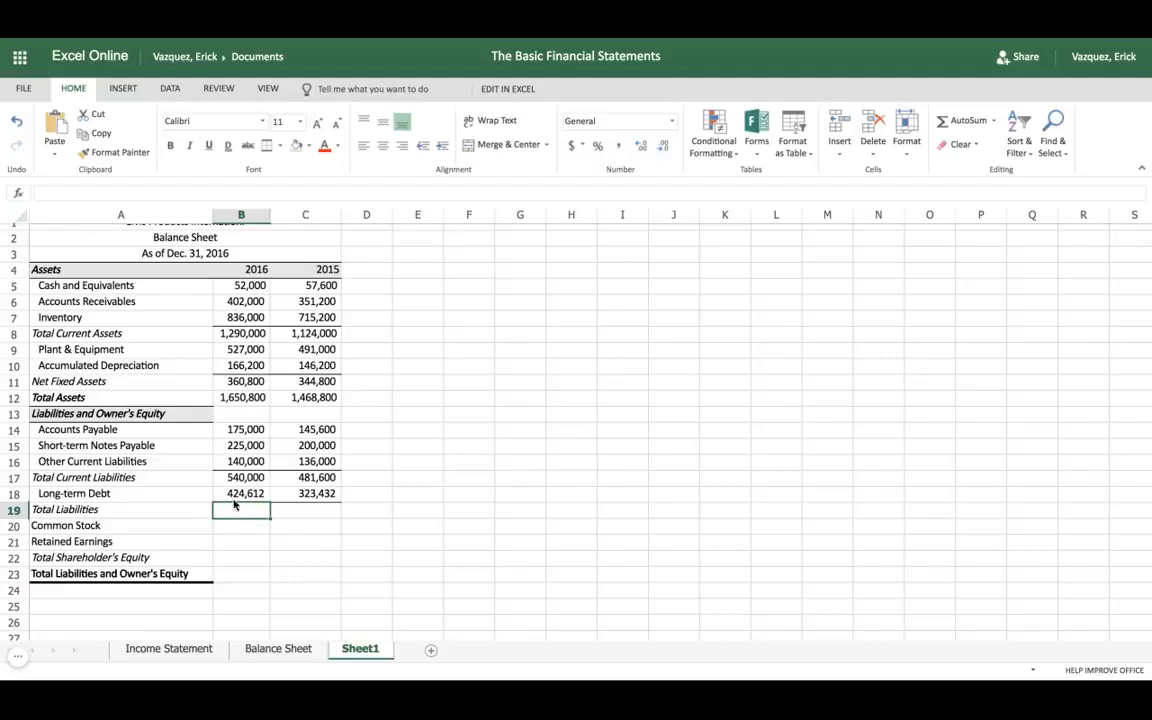
text(=)
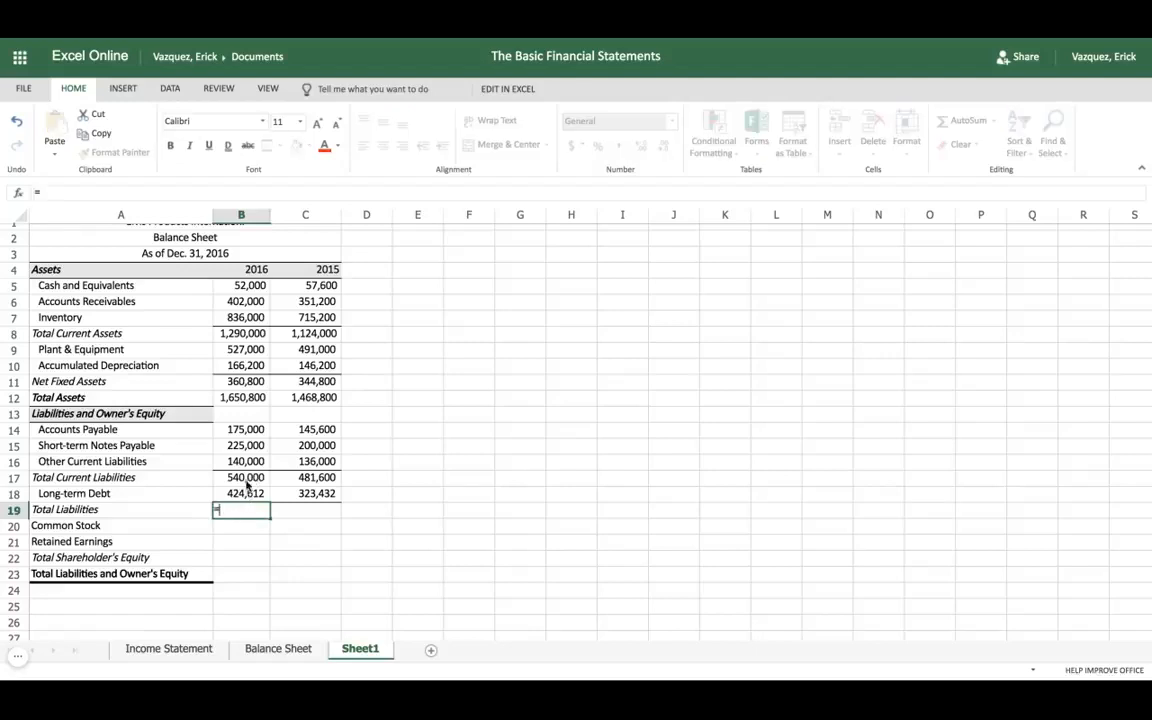
click(245, 478)
text(+)
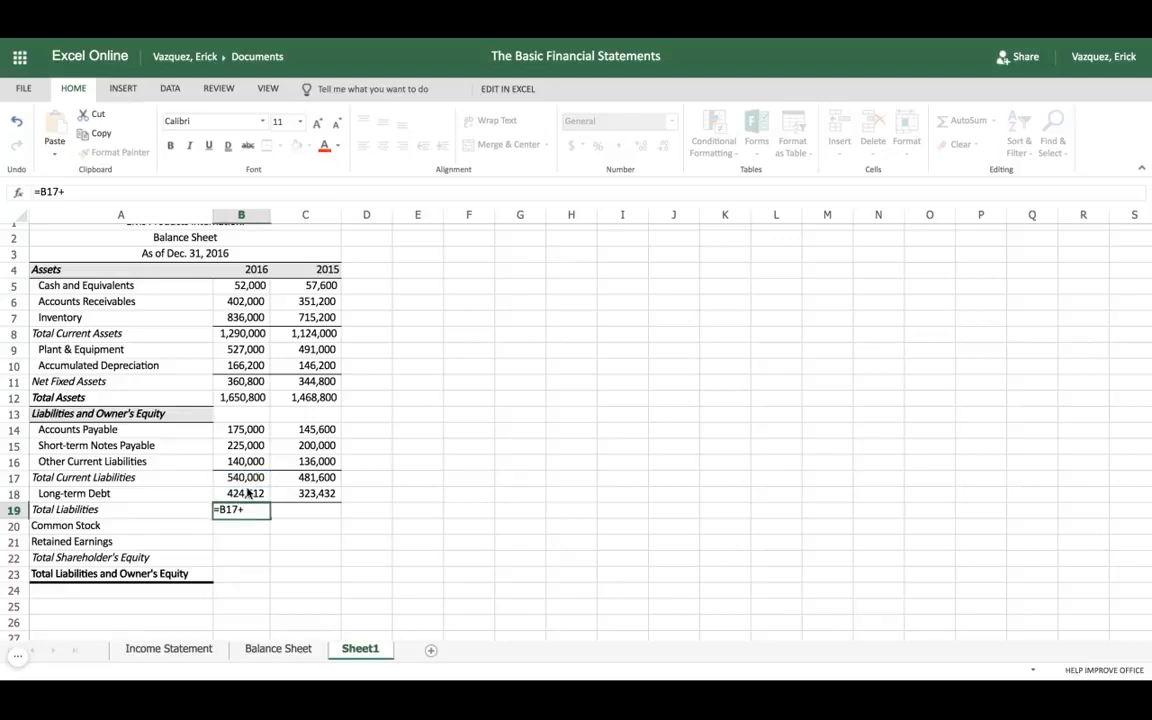
click(245, 494)
key(Tab)
click(255, 513)
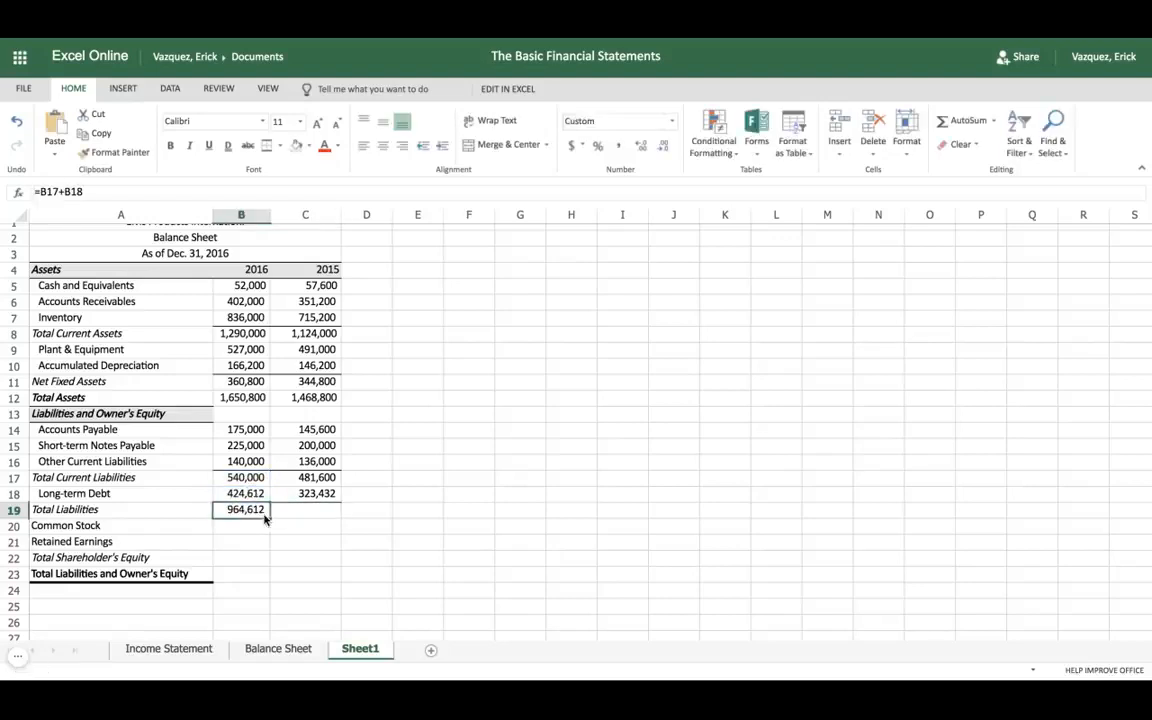
drag(269, 517, 320, 516)
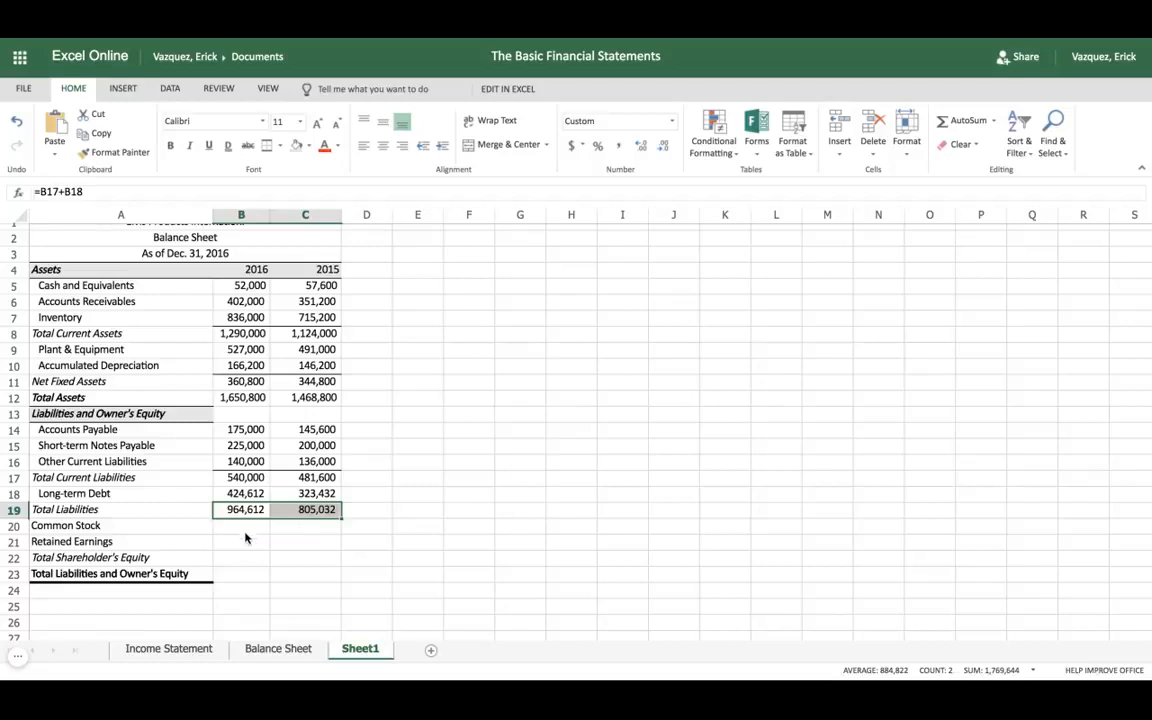
Step: Copy the Common Stock amounts in B20:C20 of the Balance Sheet worksheet to Sheet1 starting at B20
click(279, 649)
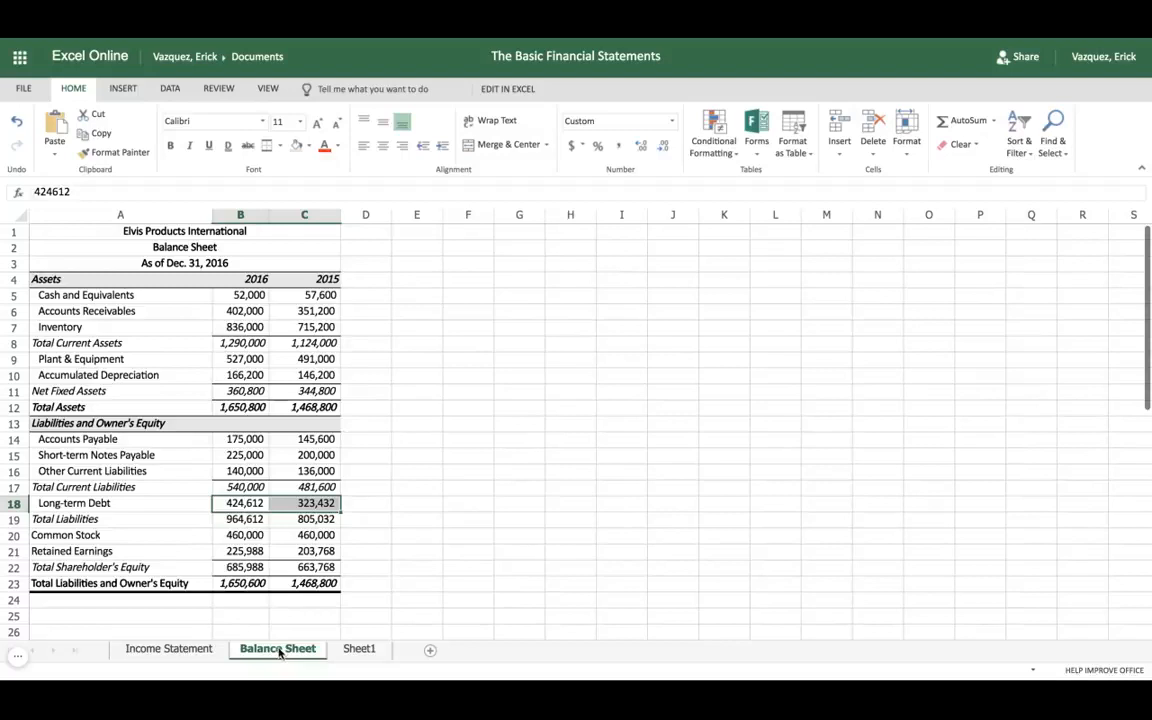
click(250, 538)
key(shift+Right)
key(ctrl+c)
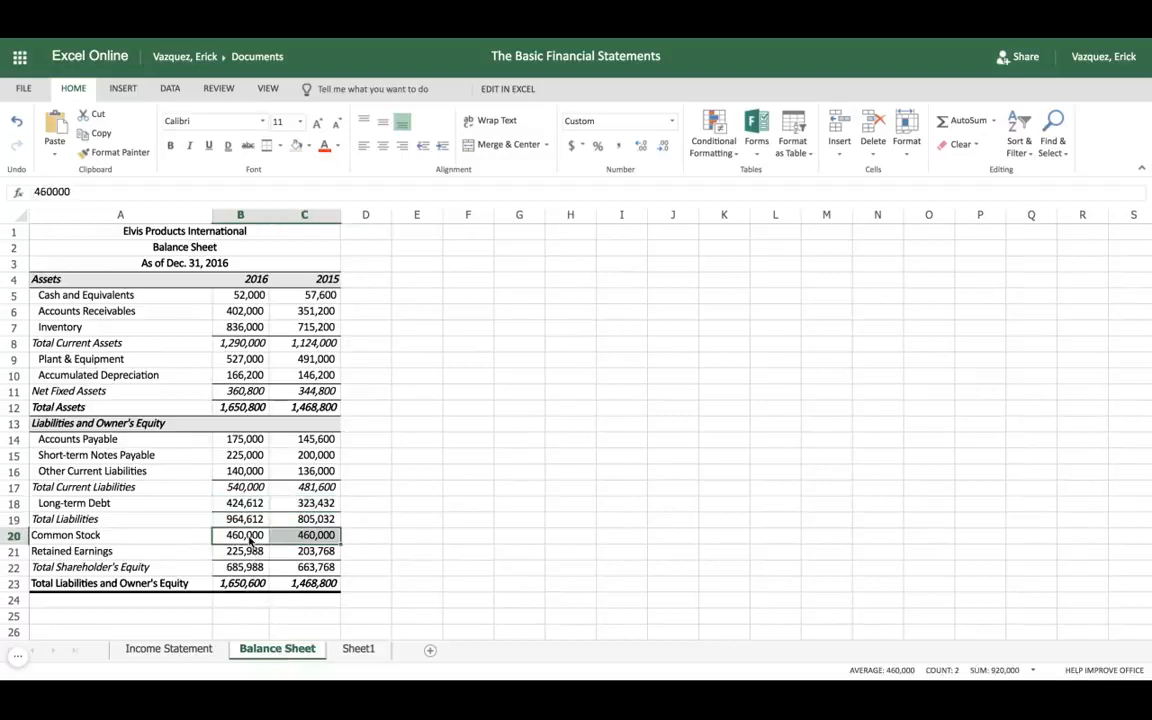
click(356, 647)
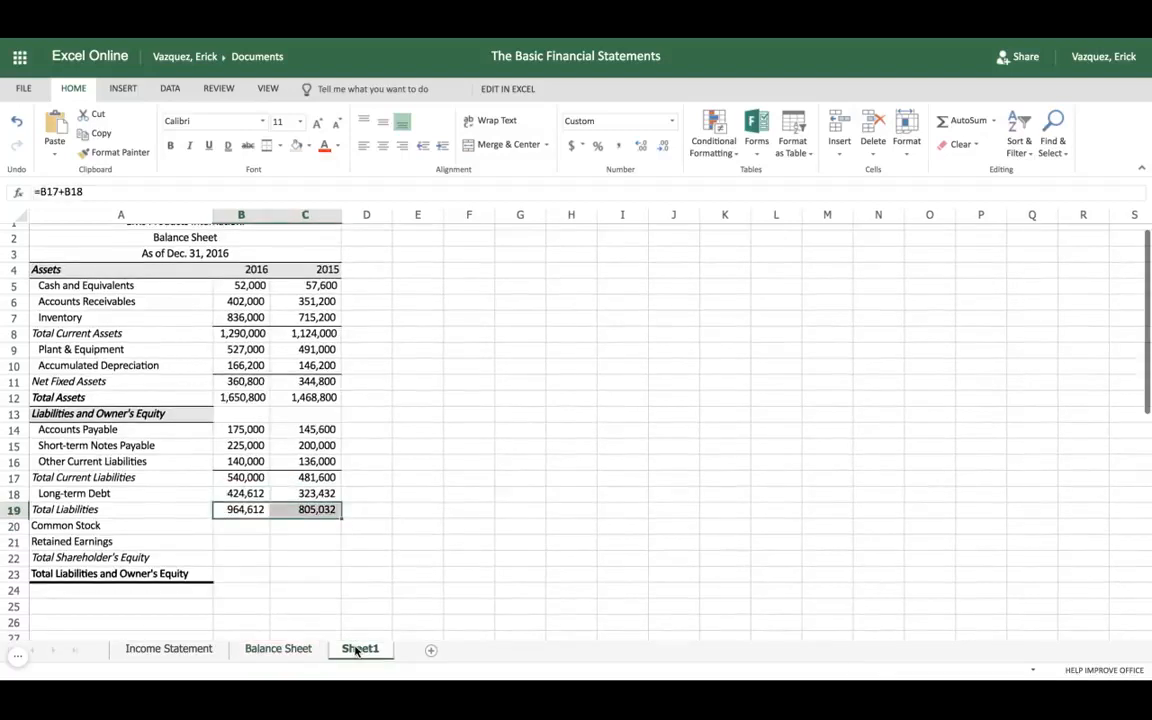
click(256, 528)
key(ctrl+v)
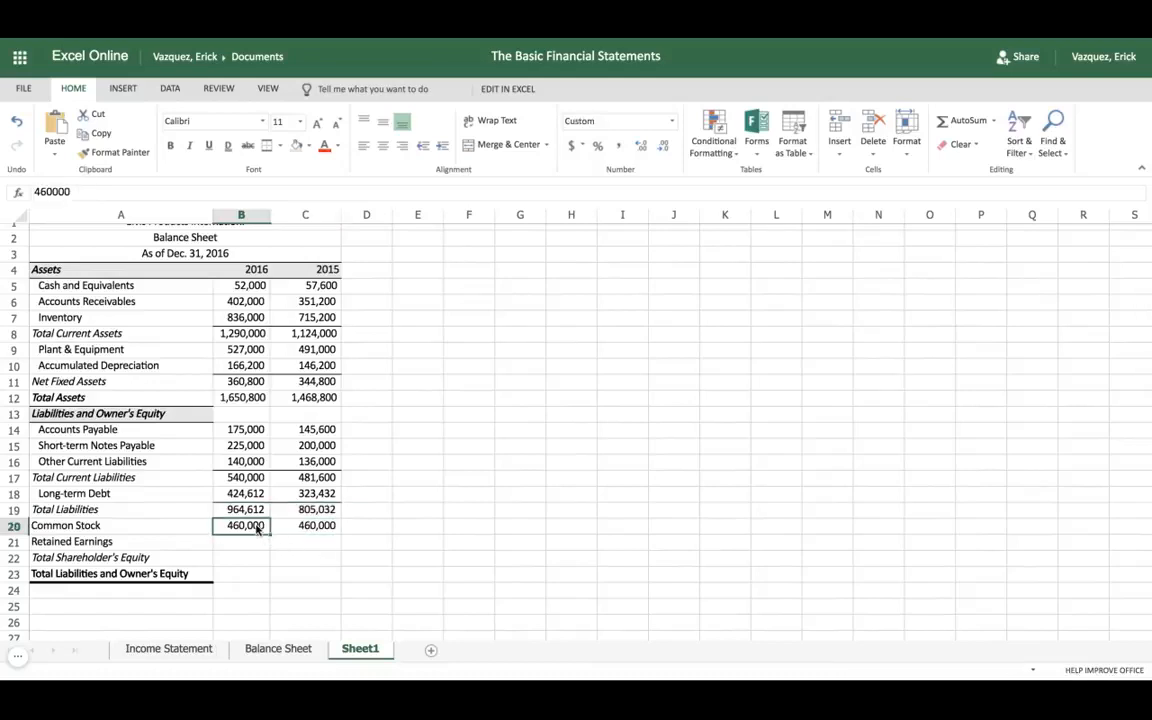
Step: Copy the Retained Earnings amounts in B21:C21 of the Balance Sheet worksheet to Sheet1 starting at B21
click(266, 648)
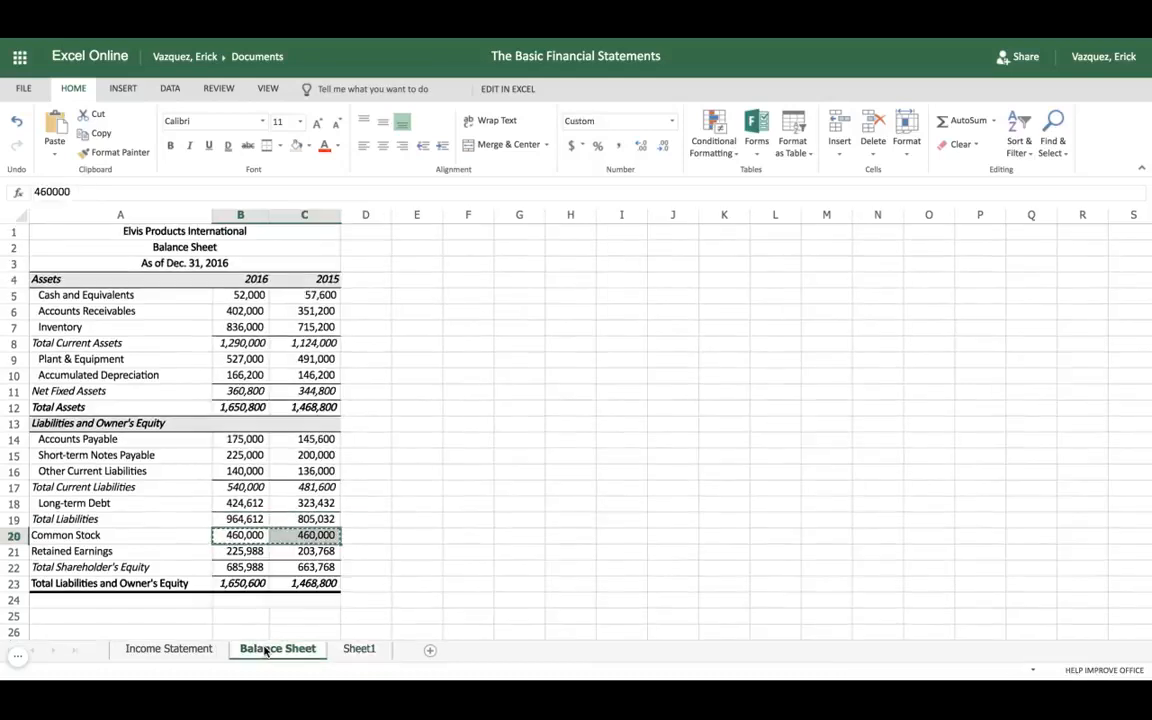
click(234, 556)
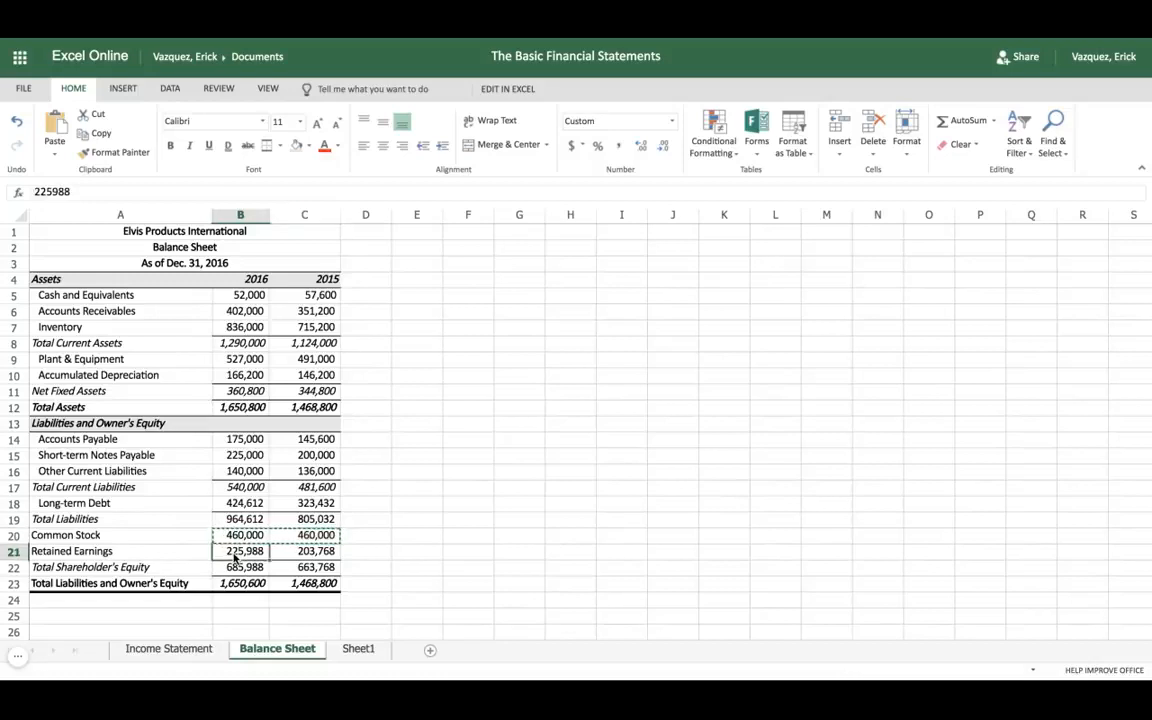
key(shift+Right)
key(ctrl+c)
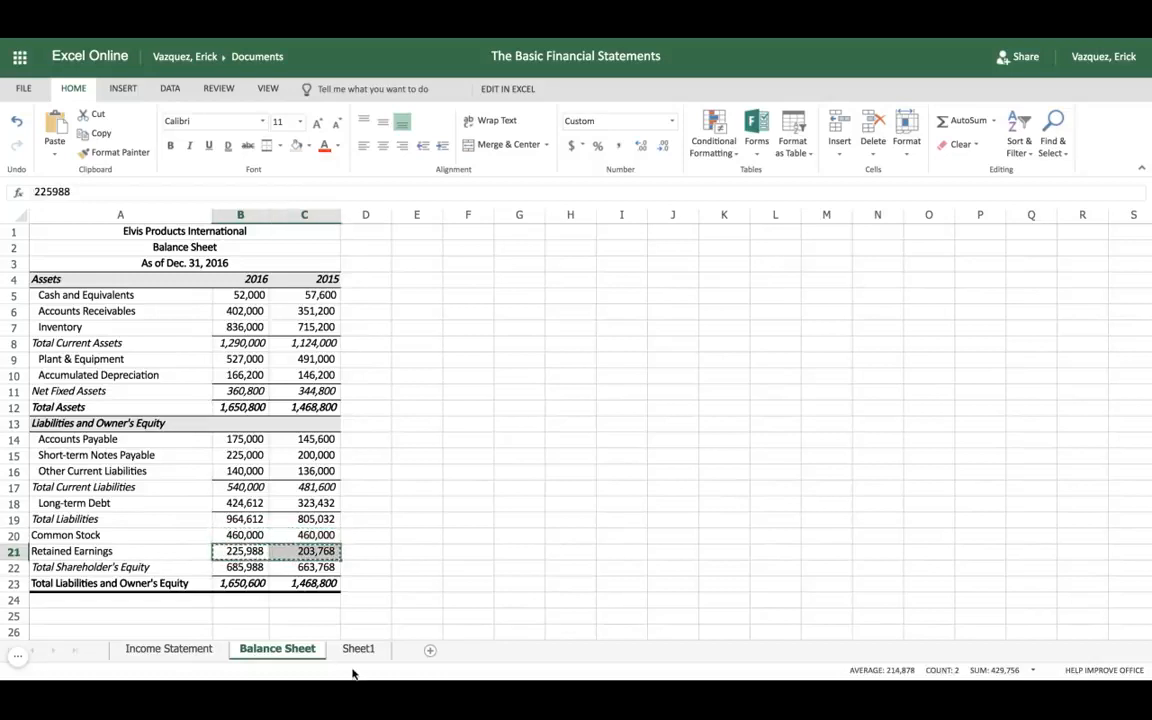
click(355, 648)
click(257, 543)
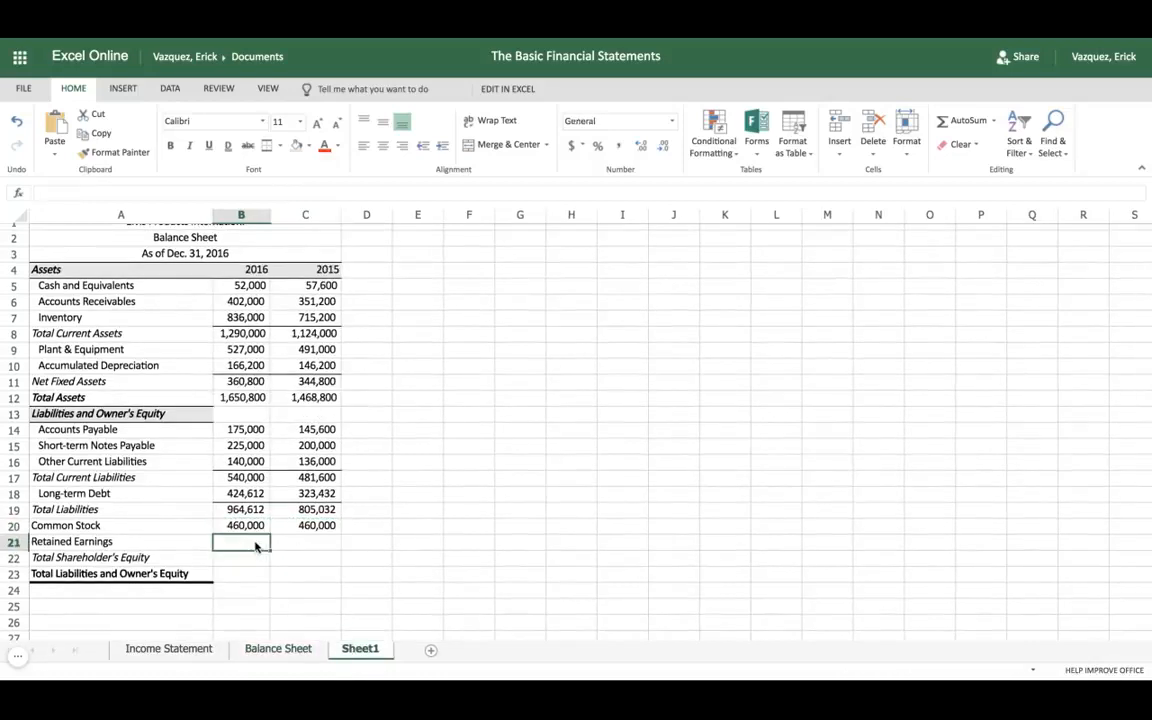
key(ctrl+v)
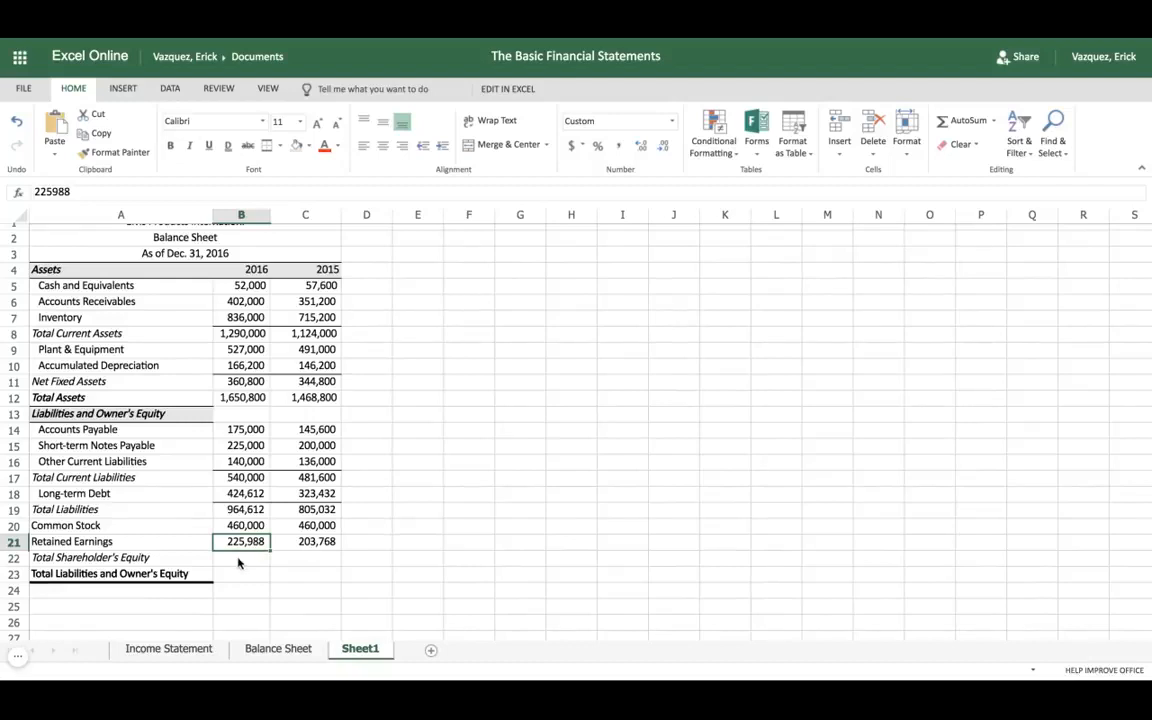
Step: Enter =B20+B21 in cell B22 for the 2016 Total Shareholder's Equity and fill the formula across to C22
click(238, 562)
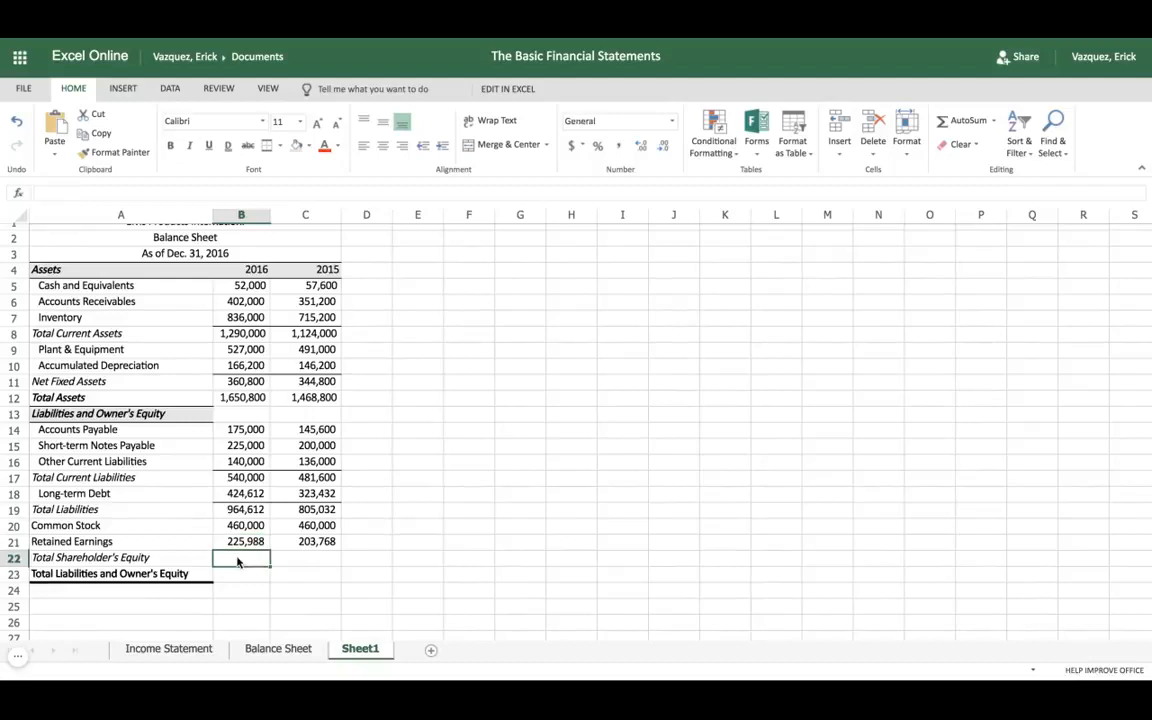
text(=)
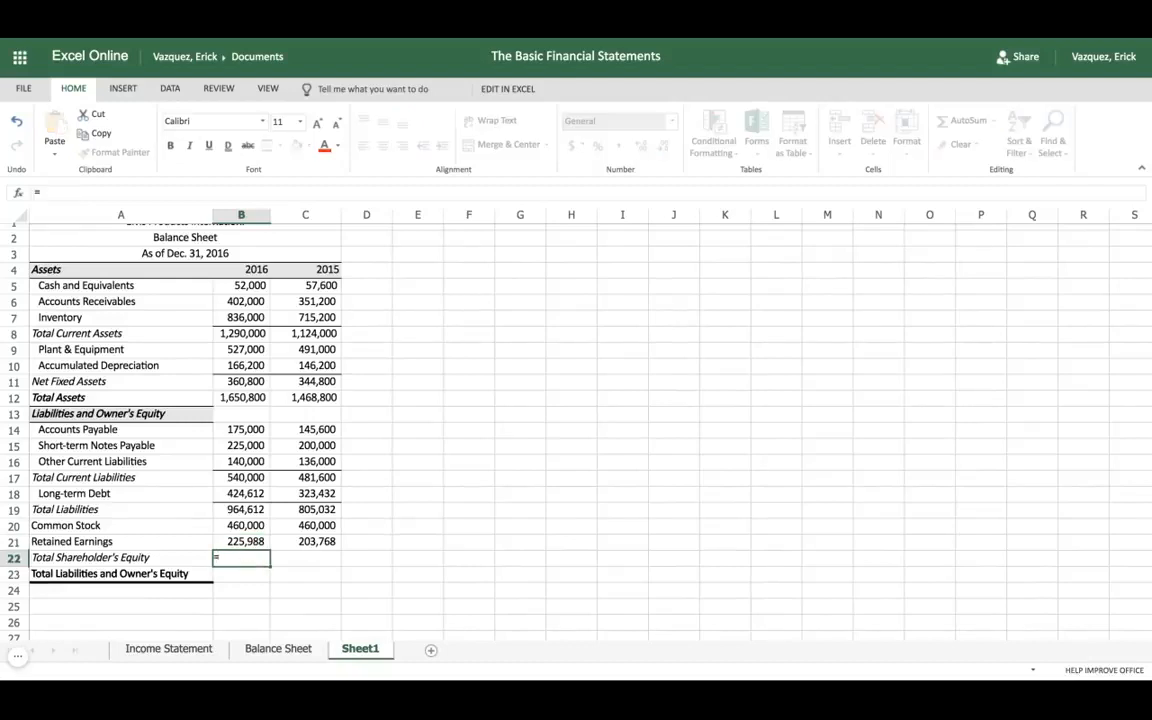
click(250, 530)
text(+)
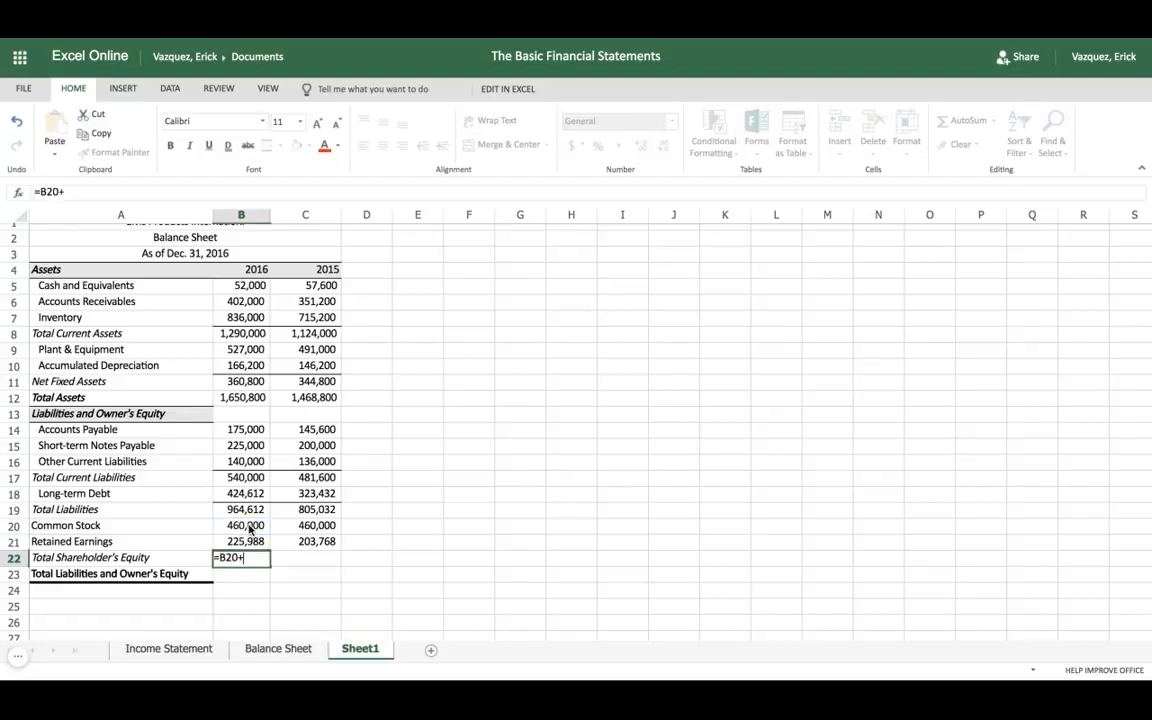
click(257, 543)
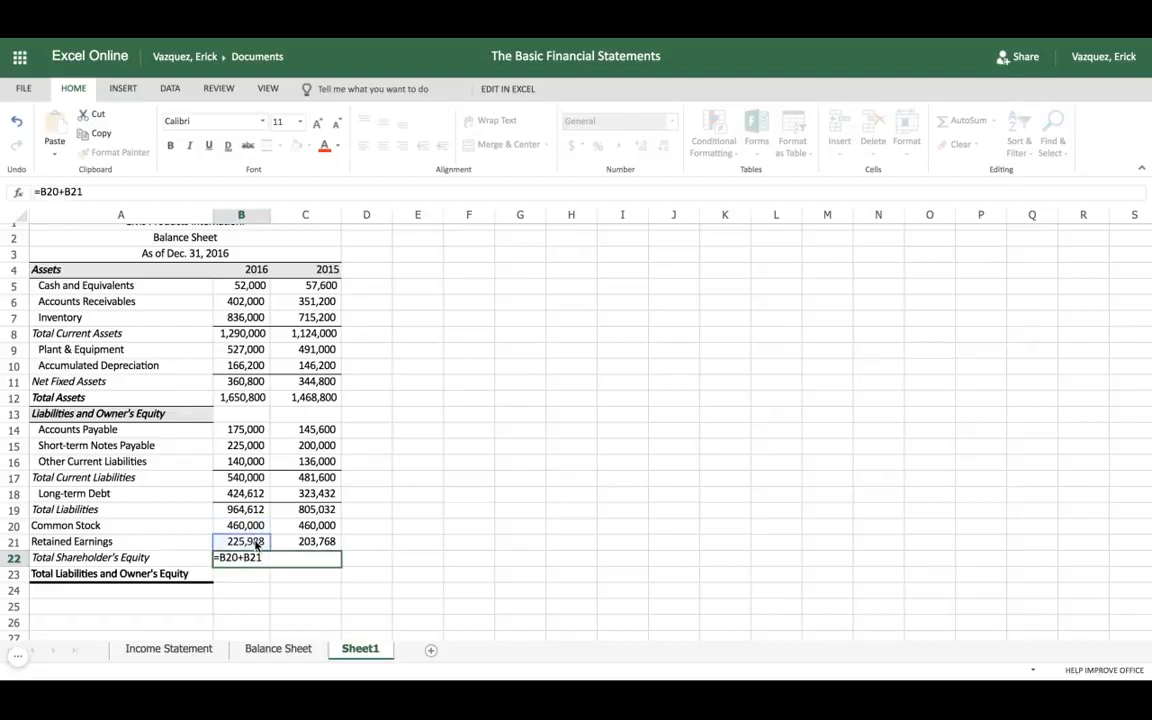
key(Tab)
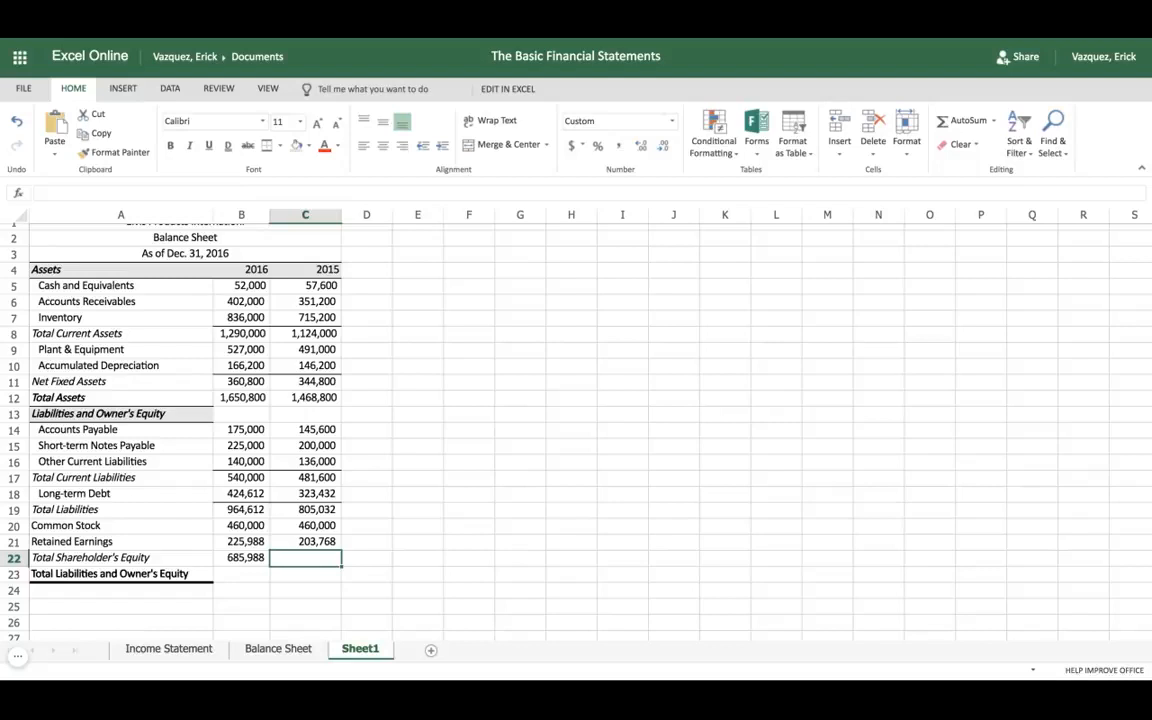
click(255, 557)
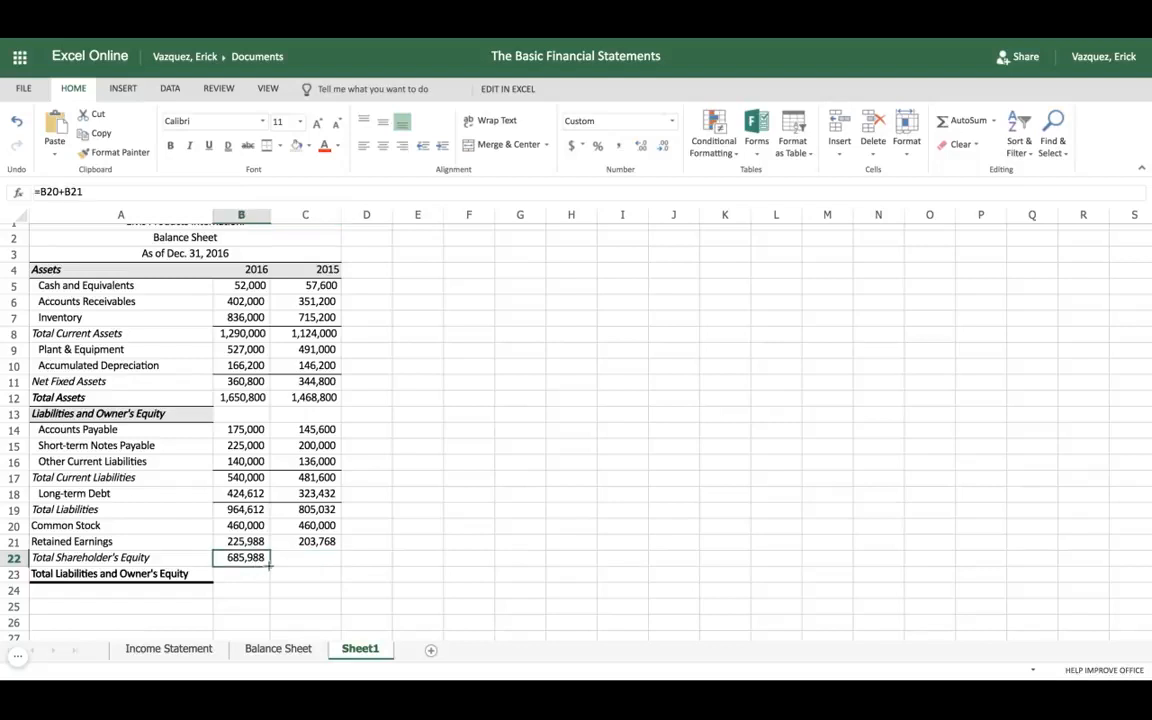
drag(268, 566, 341, 566)
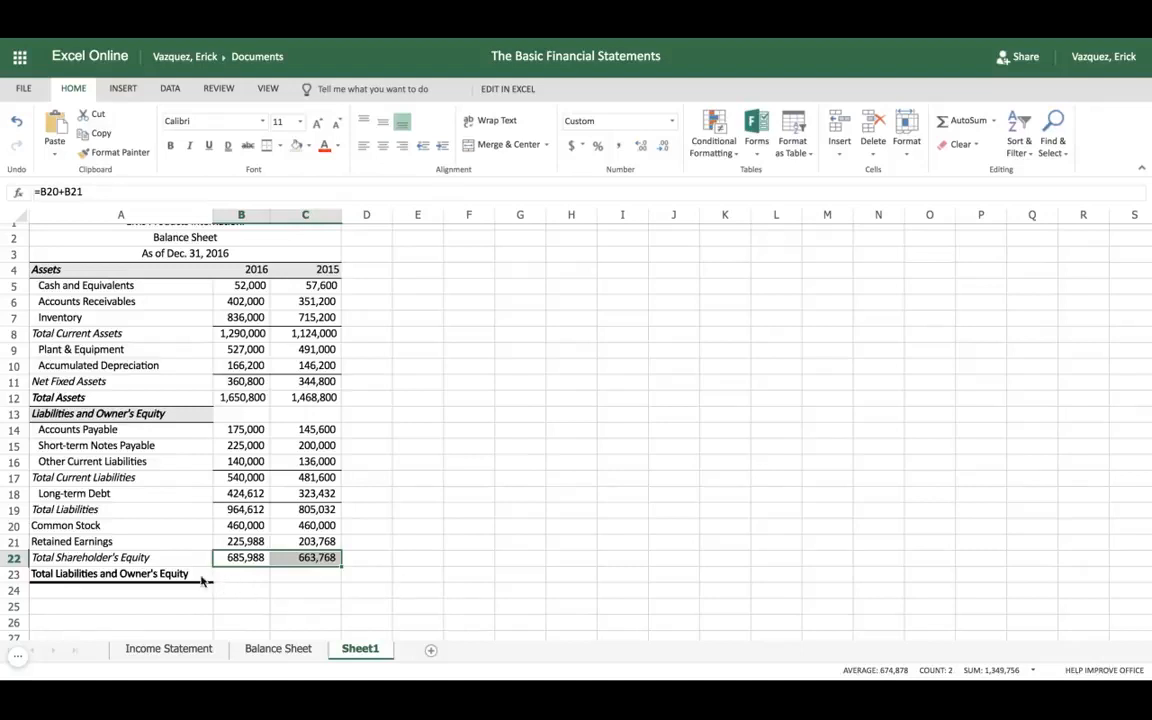
Step: Enter =B19+B22 in cell B23 for the 2016 Total Liabilities and Owner's Equity and fill the formula across to C23
click(242, 575)
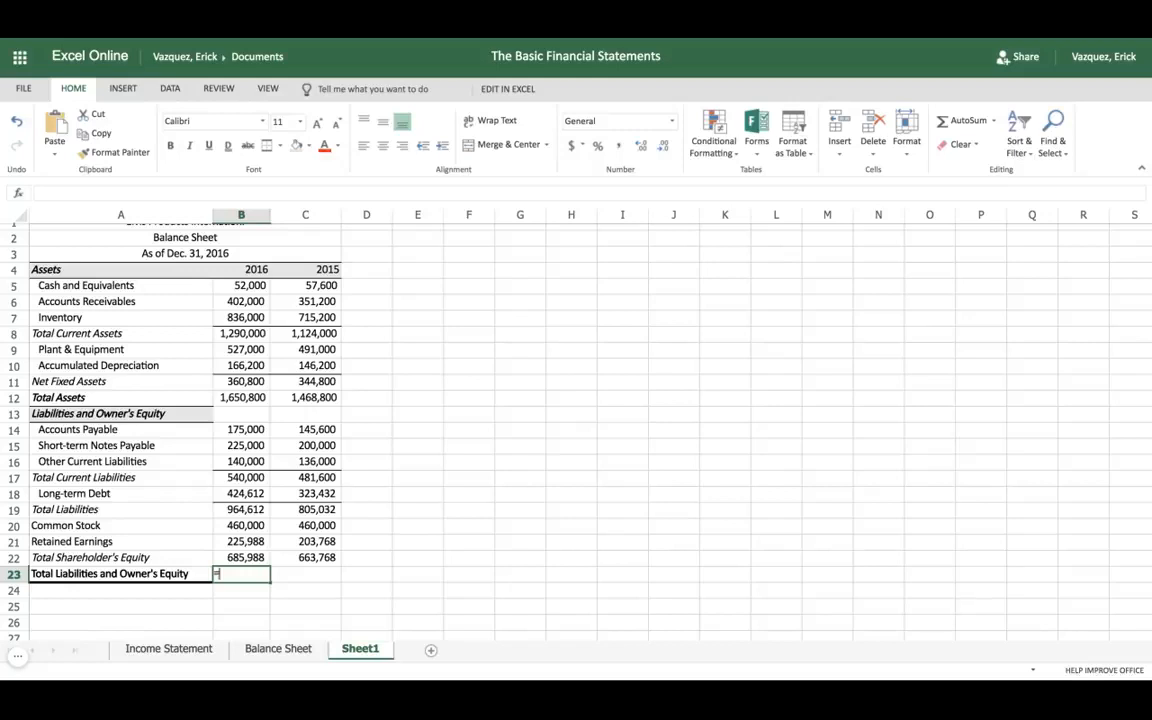
text(=)
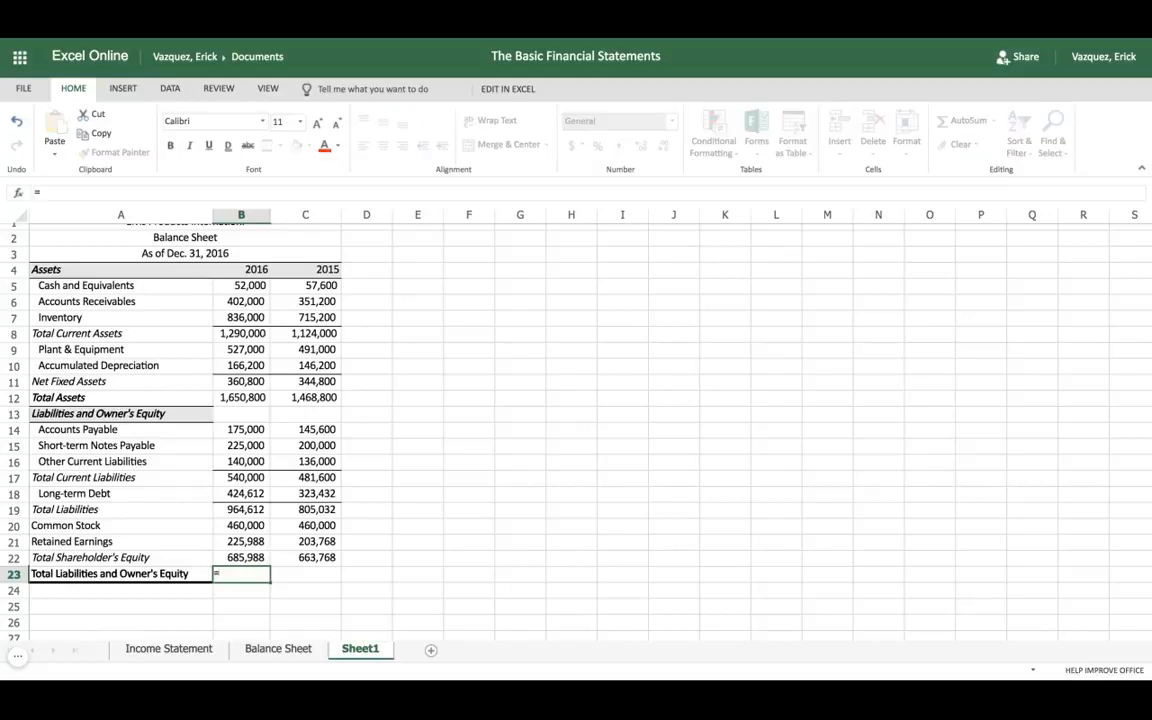
click(239, 512)
text(+)
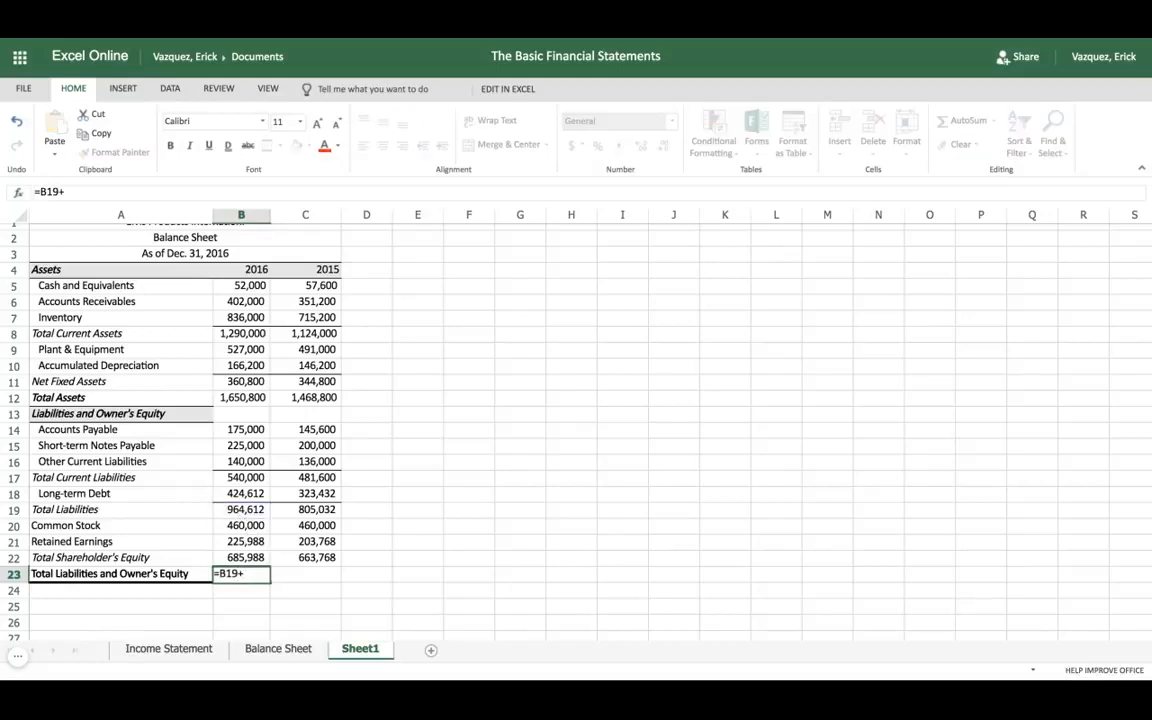
click(241, 560)
key(Tab)
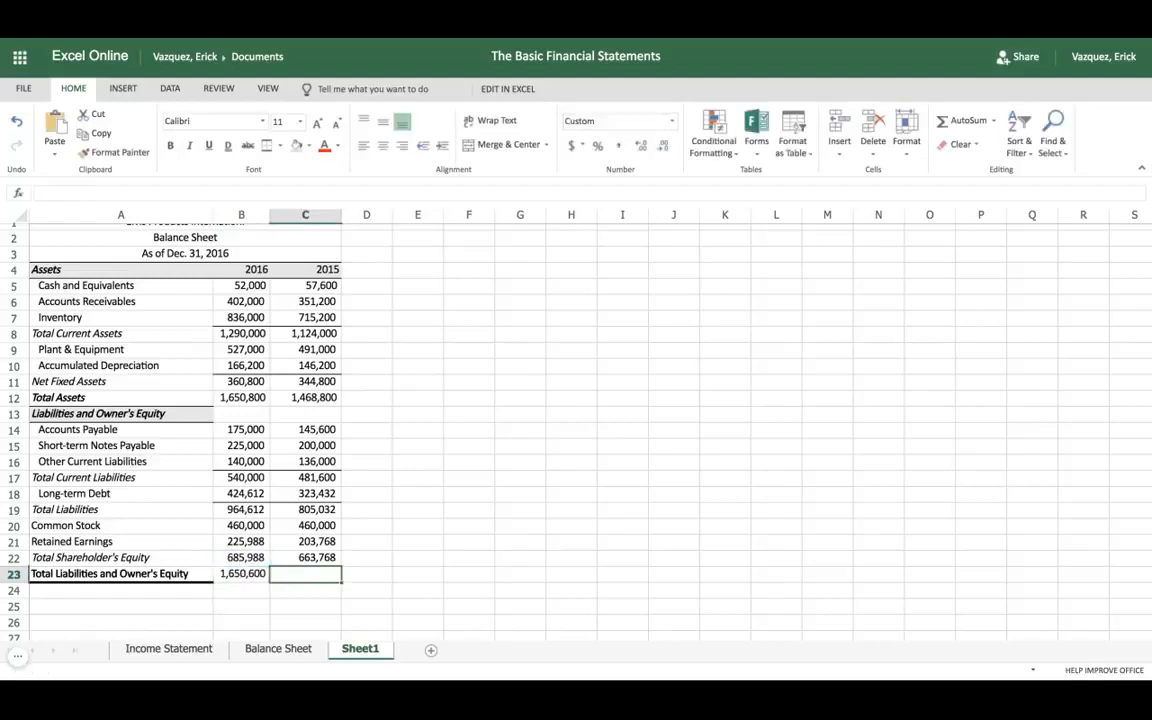
click(253, 577)
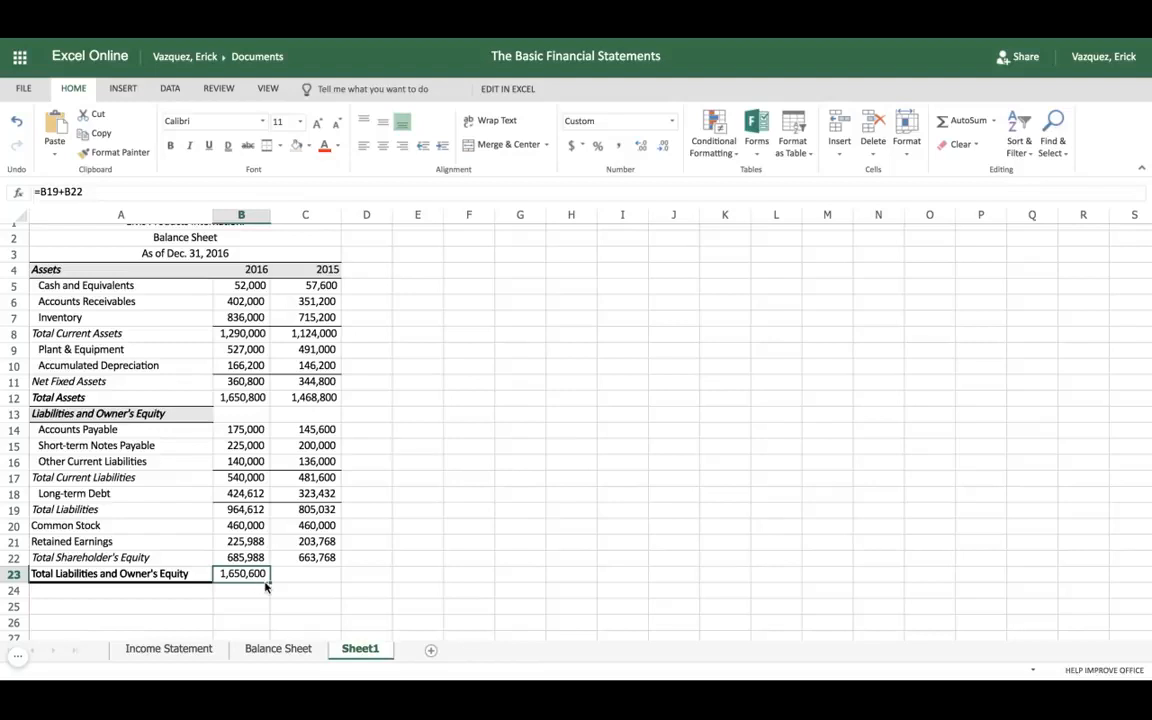
drag(268, 583, 274, 579)
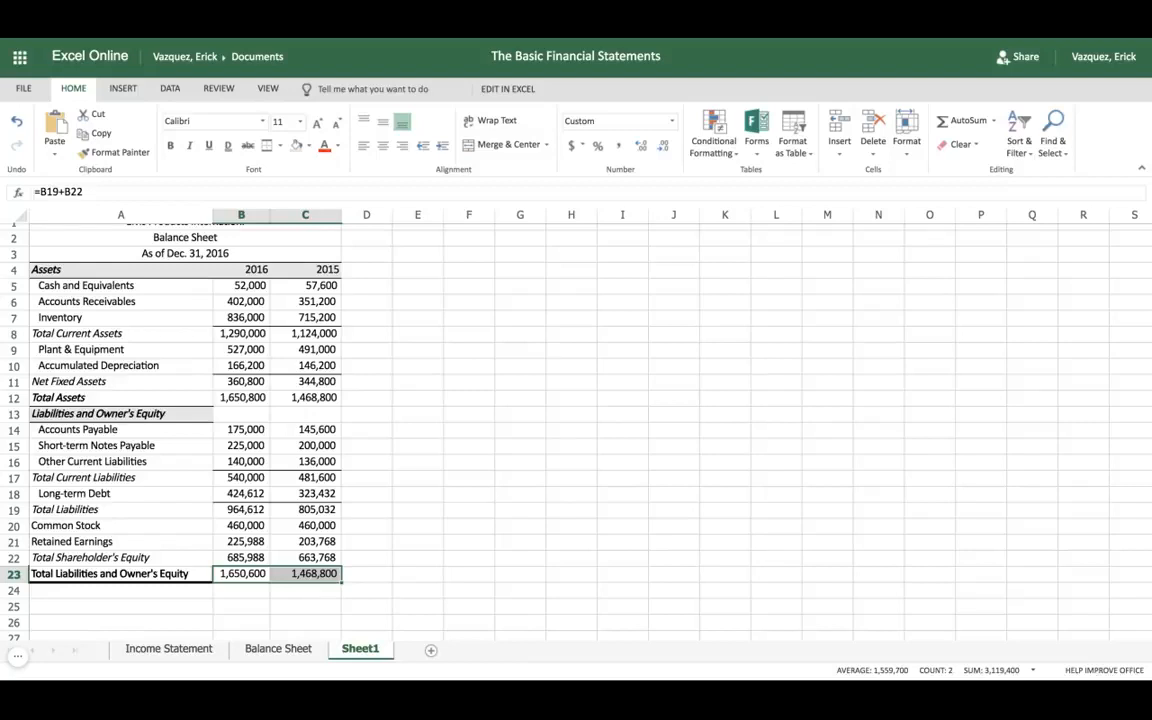
Step: Set the 2016 Accounts Payable in cell B14 to 175200 and compare the totals in B23:C23 with Total Assets in B12:C12
click(250, 576)
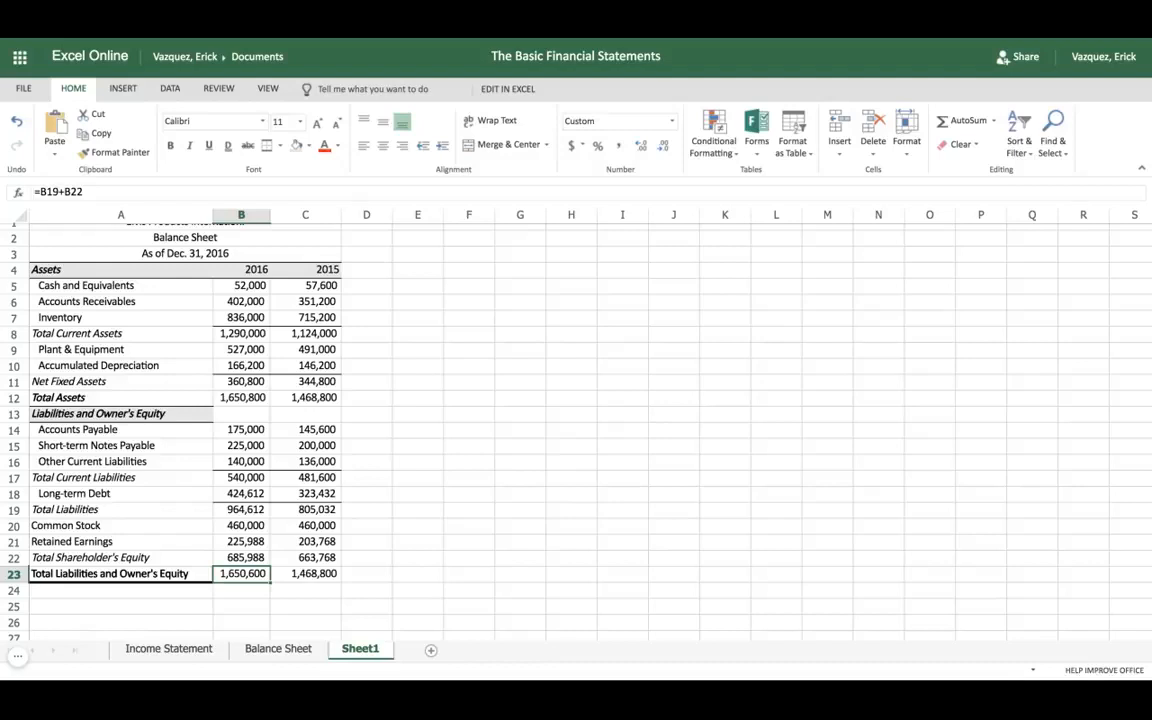
click(245, 398)
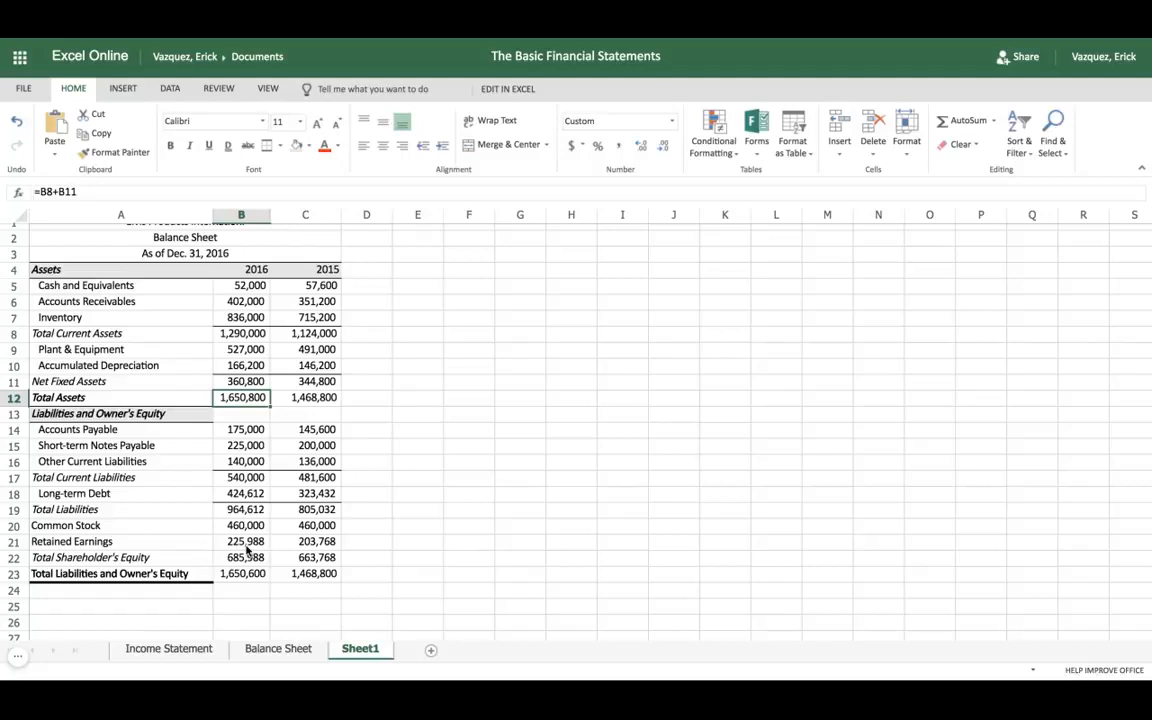
click(243, 511)
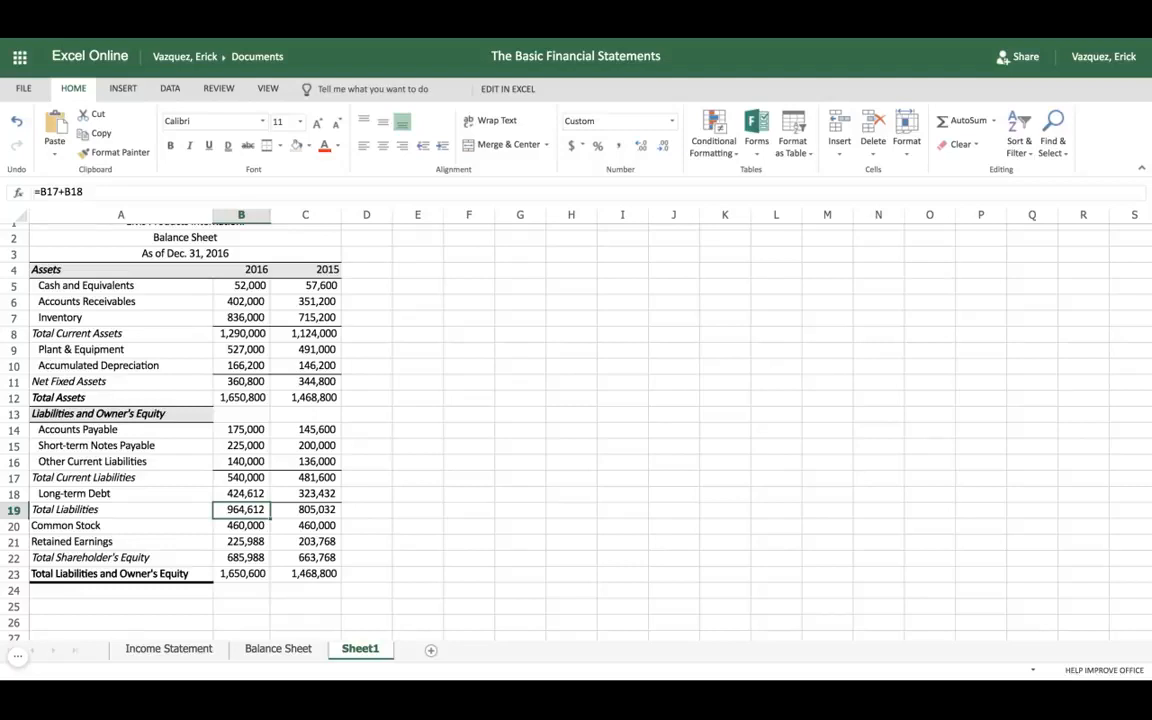
click(248, 480)
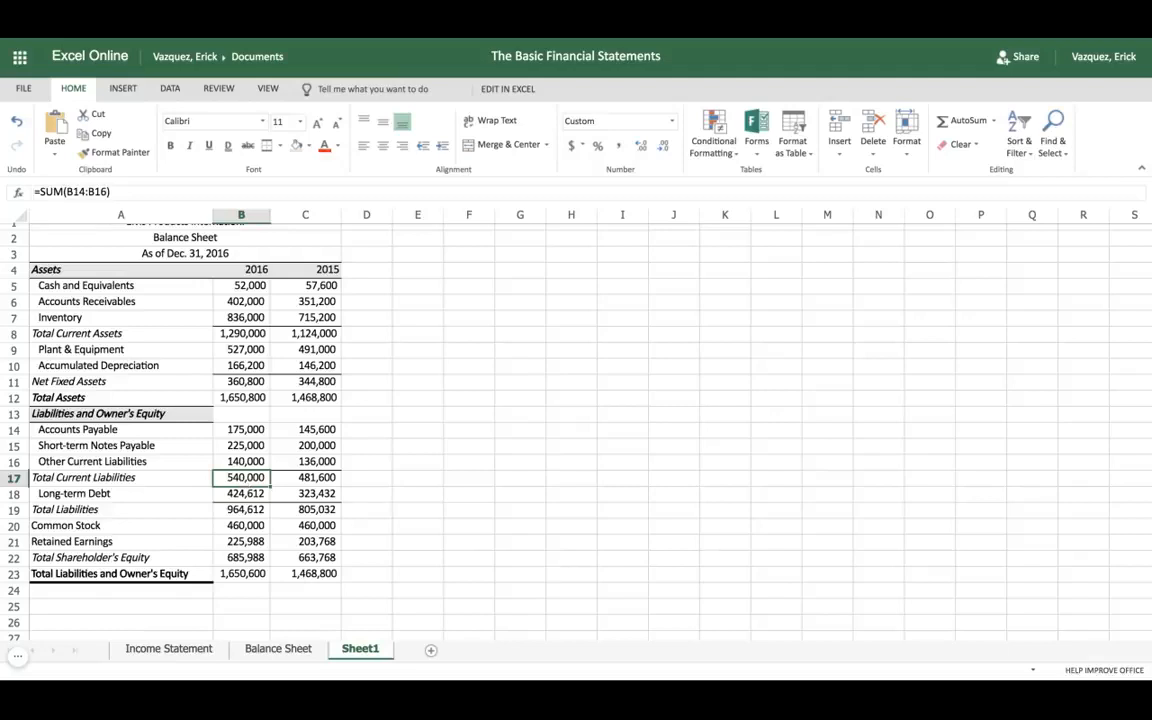
click(232, 430)
click(56, 191)
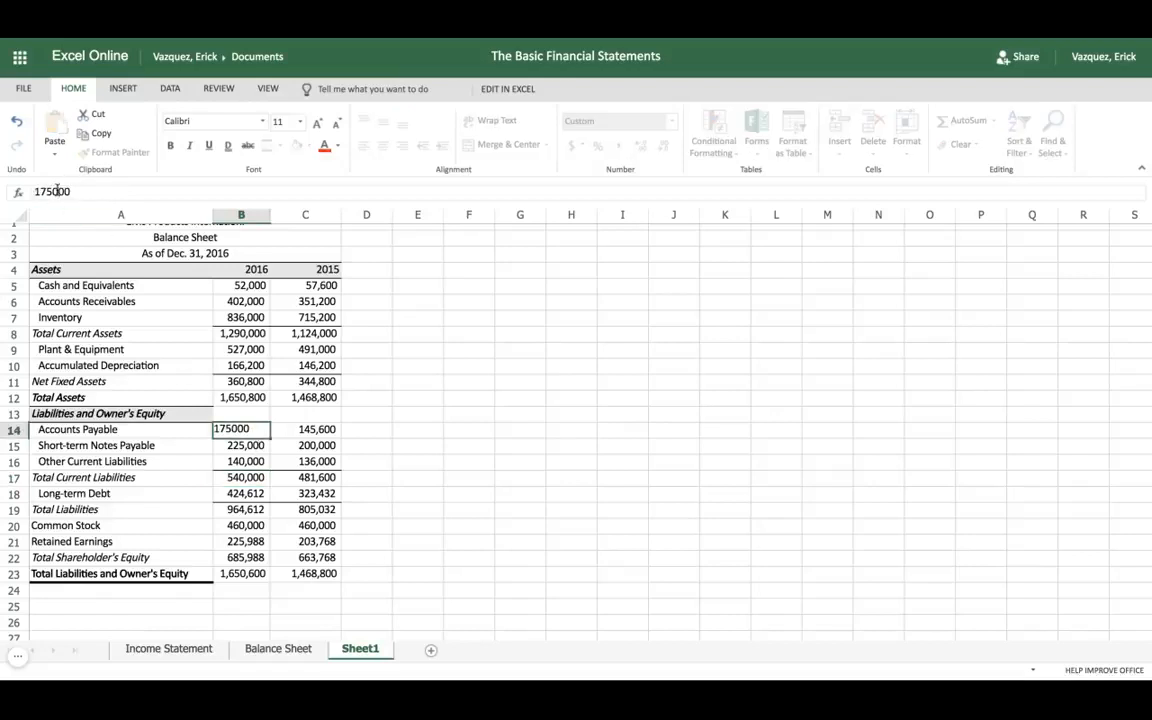
key(BackSpace)
text(2)
key(Tab)
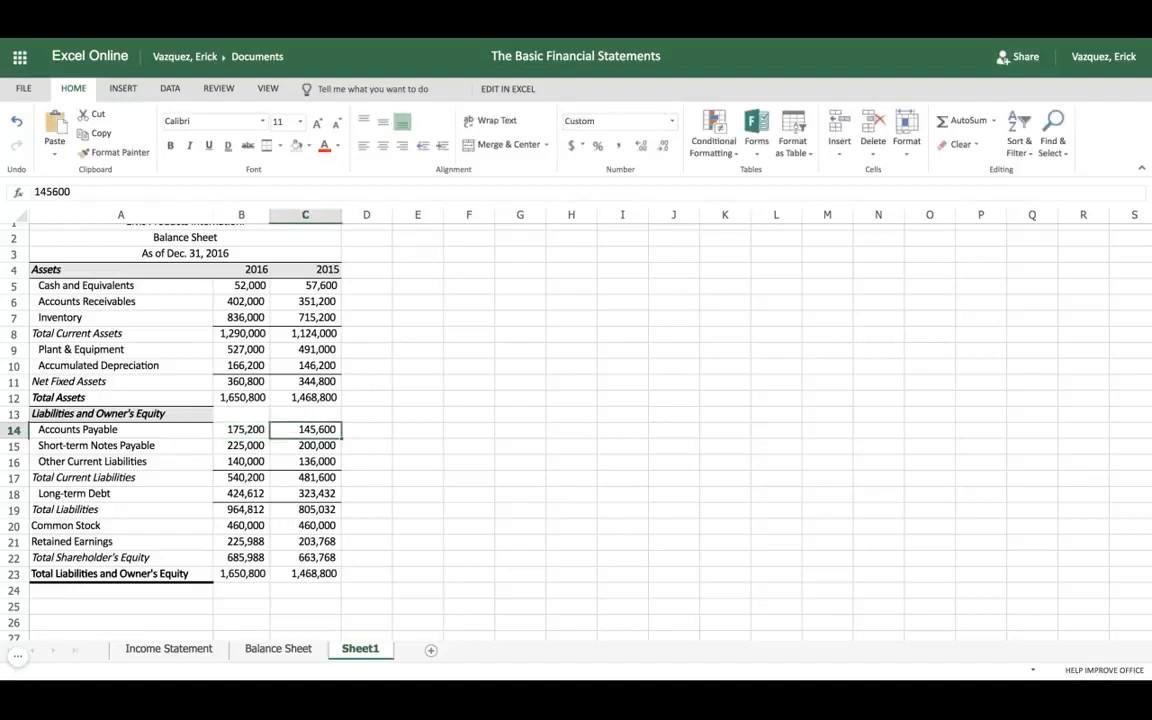
click(241, 574)
key(shift+Right)
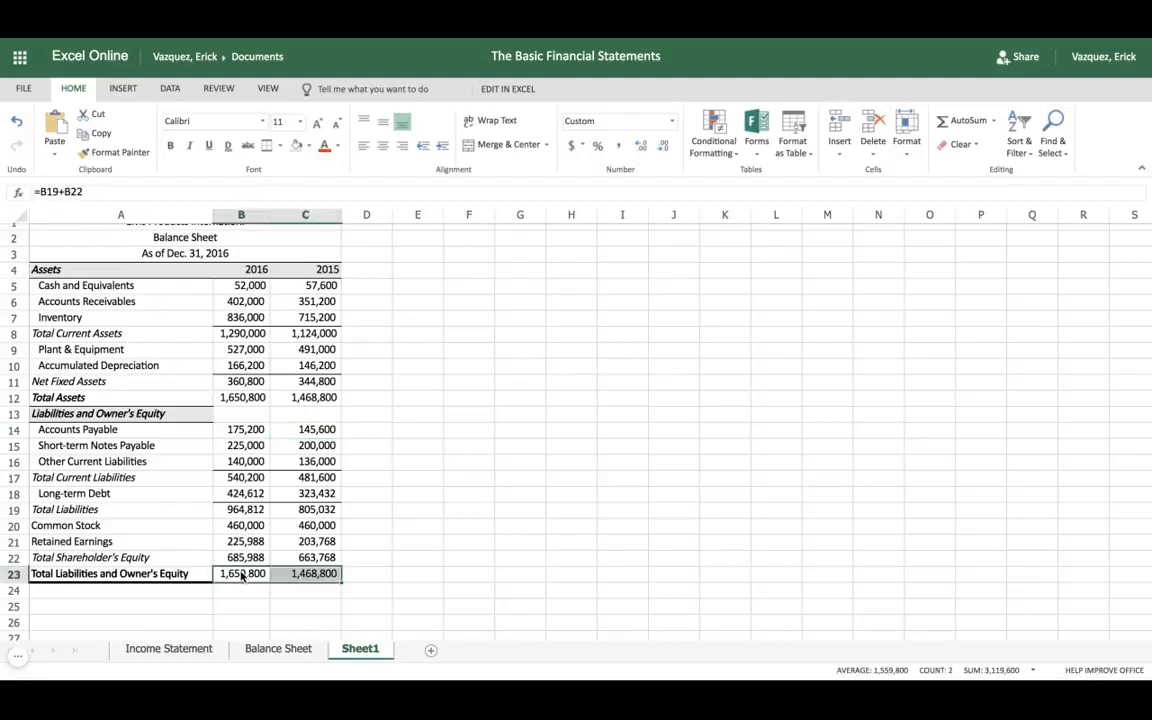
click(239, 404)
key(shift+Right)
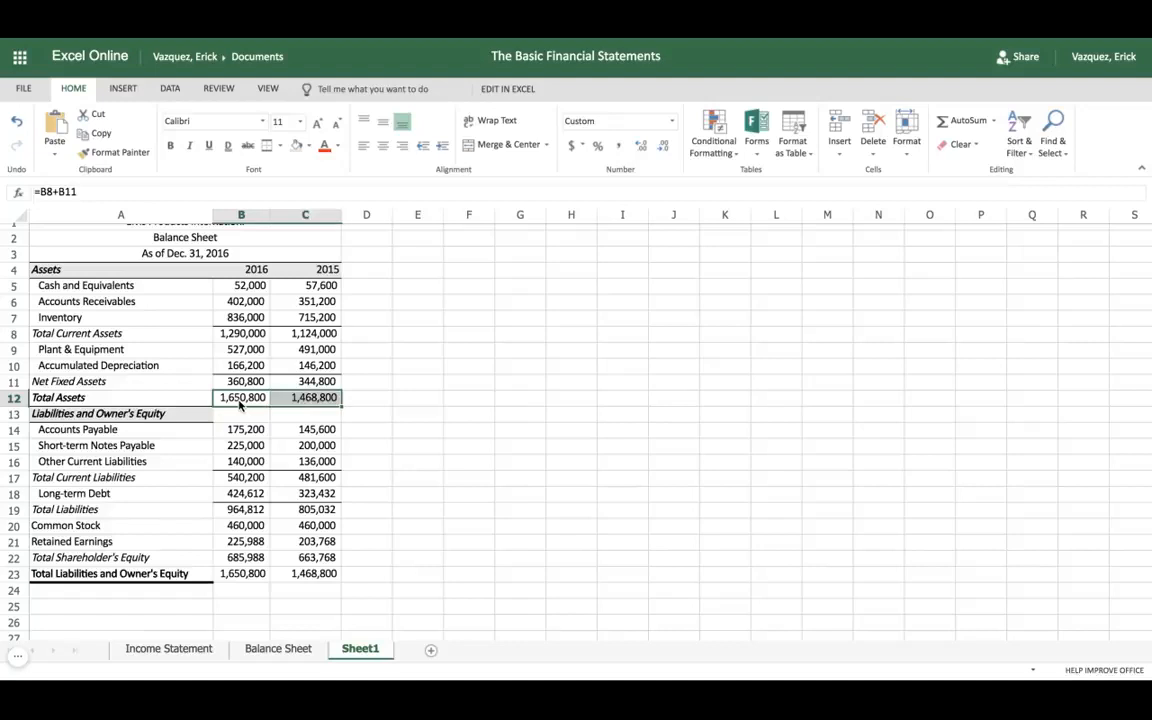
Step: Apply the light gray heading fill to cells B13:C13 in the Liabilities and Owner's Equity row
click(236, 414)
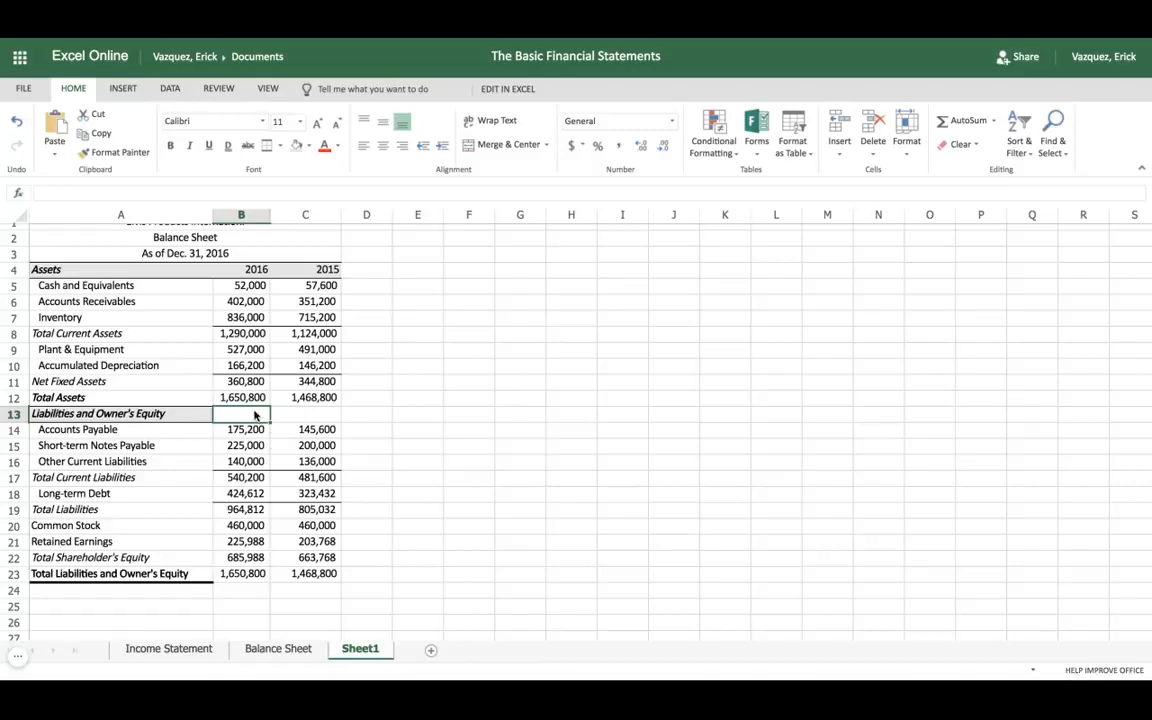
key(shift+Right)
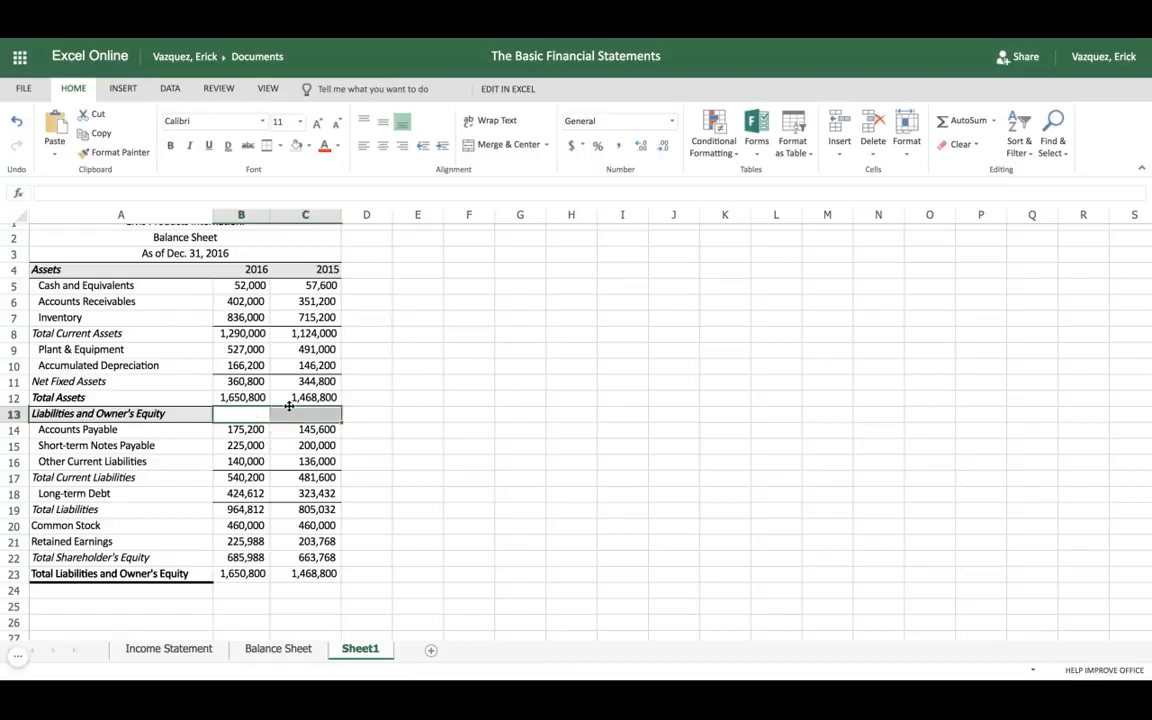
click(297, 148)
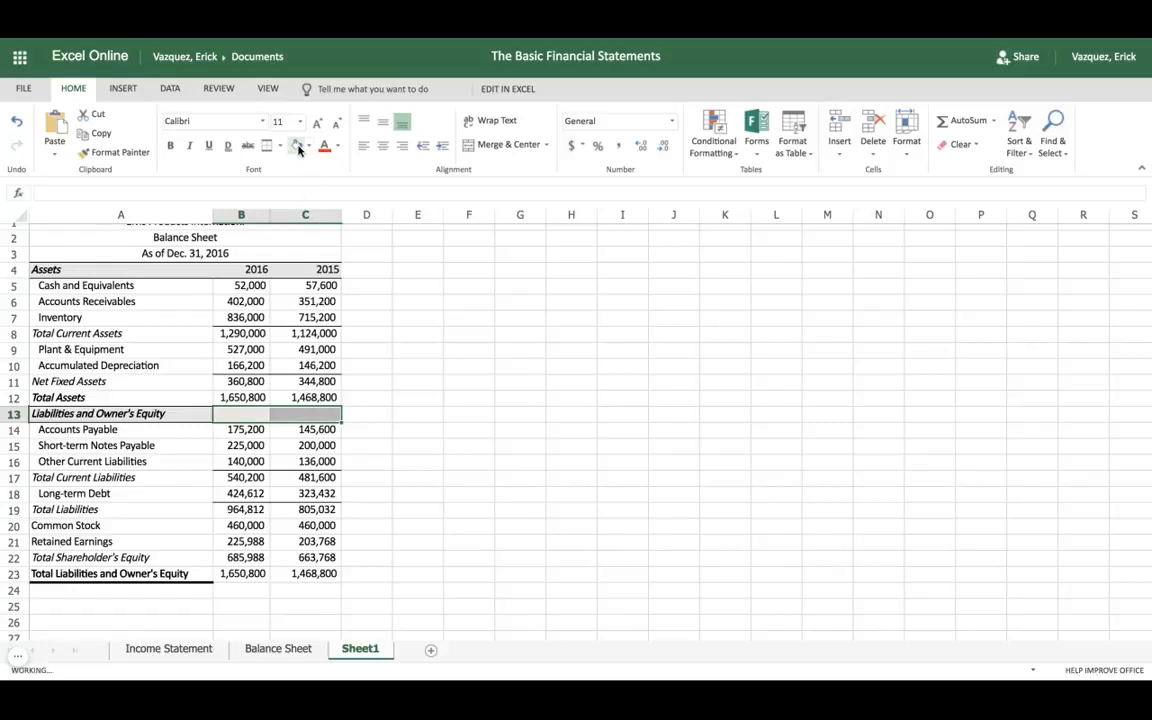
click(393, 447)
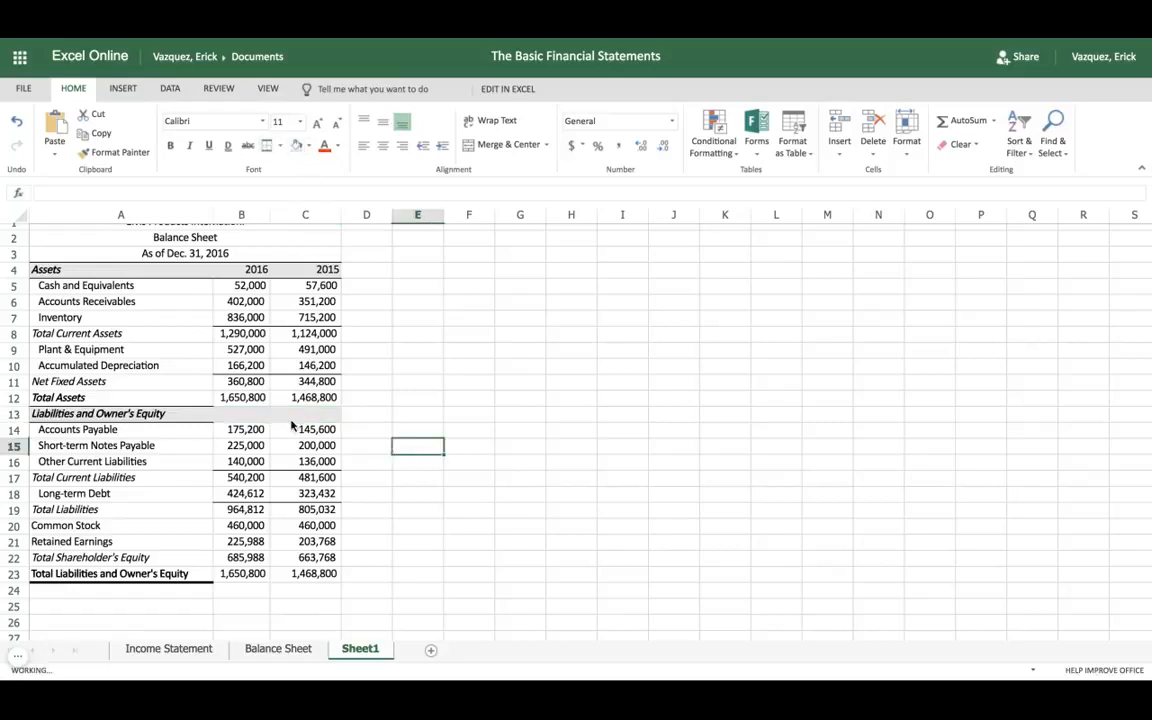
Step: Add top and bottom borders to cells B13:C13 in the Liabilities and Owner's Equity heading row
click(256, 412)
key(shift+Right)
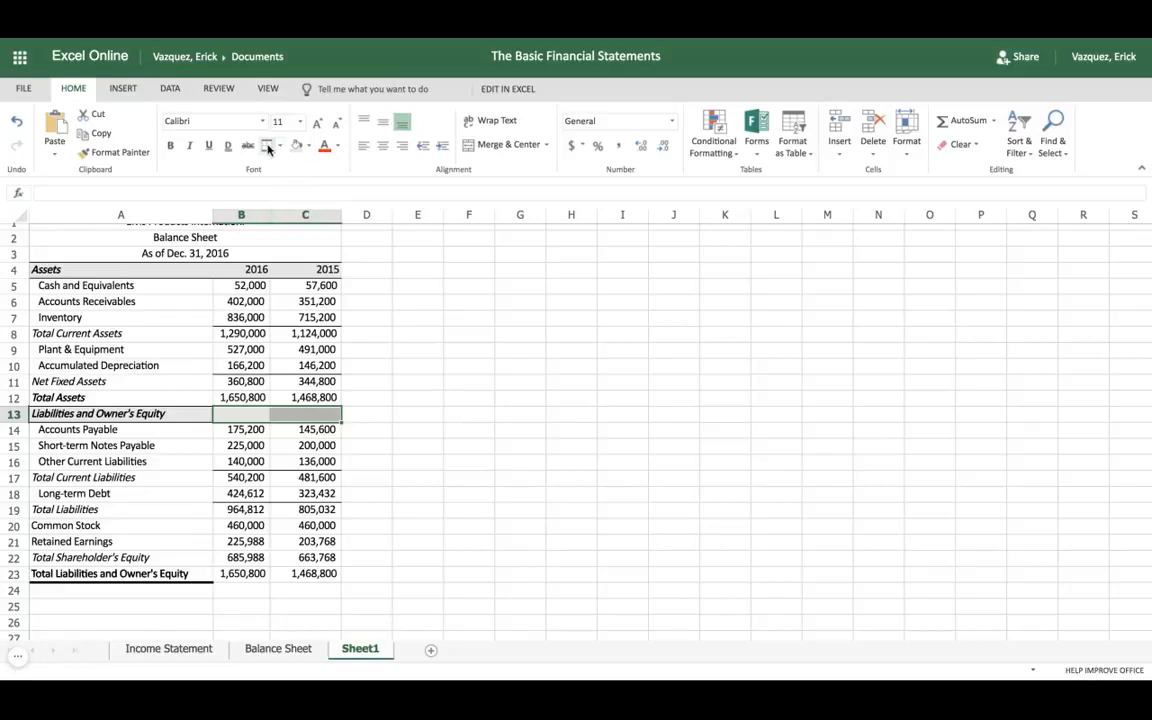
click(366, 351)
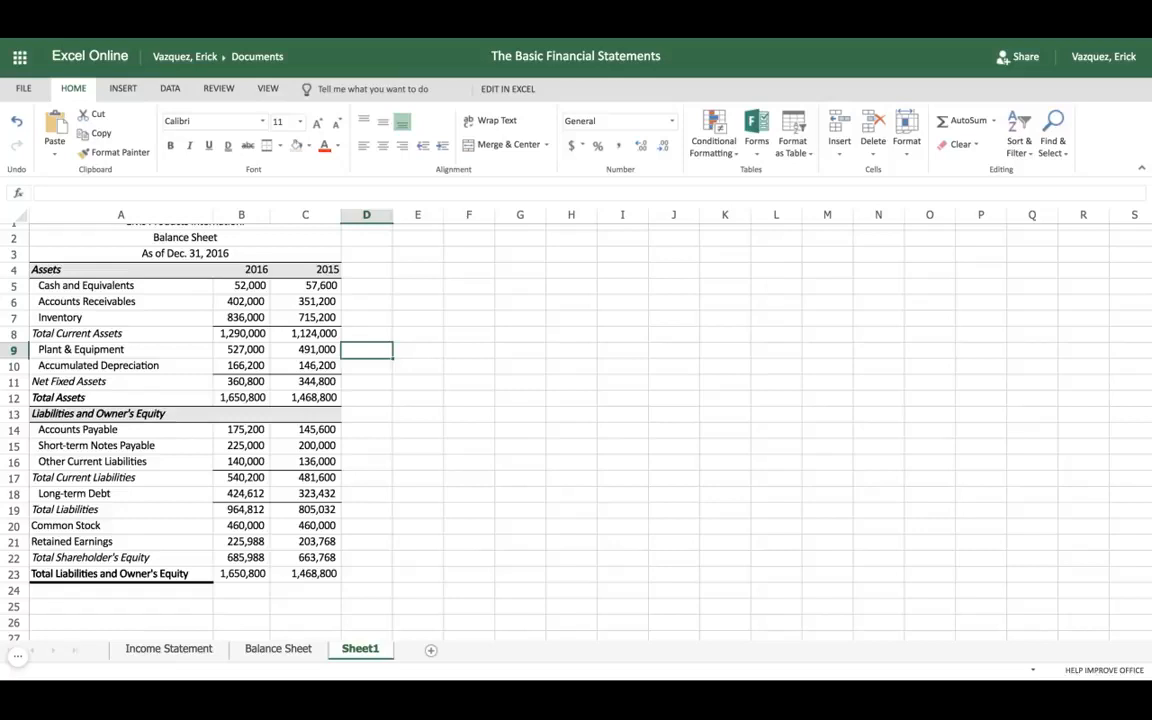
Step: Apply a thick bottom border to the Total Liabilities and Owner's Equity amounts in cells B23:C23
click(242, 573)
key(shift+Right)
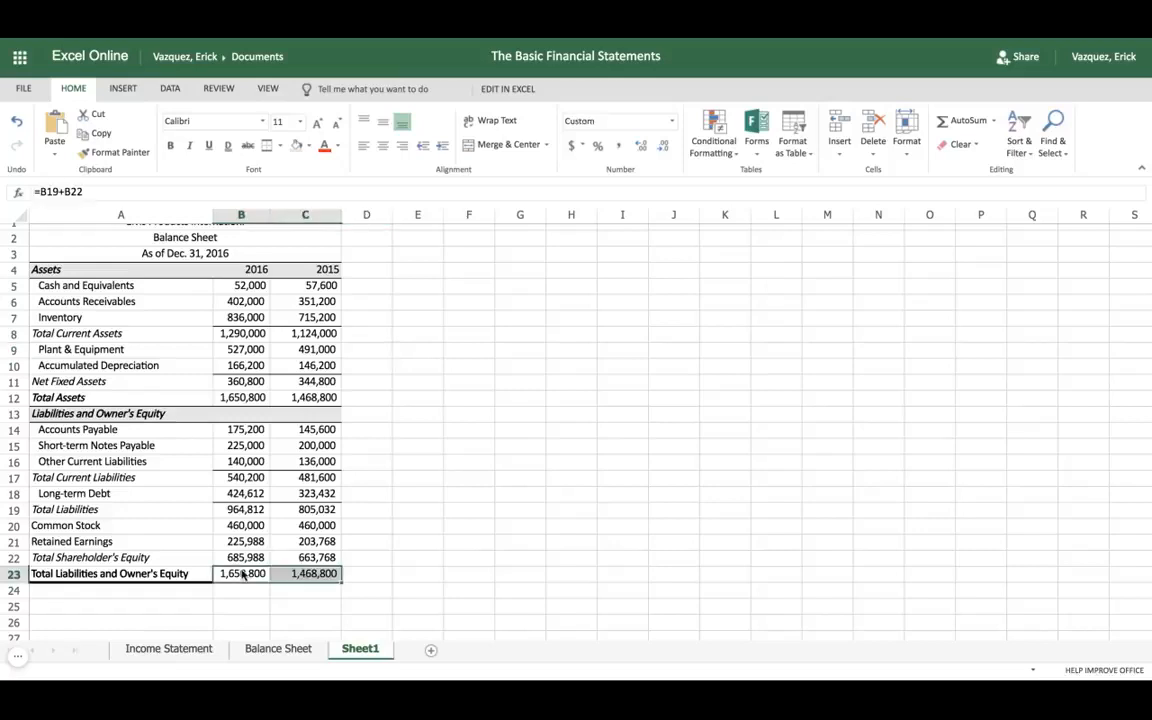
click(280, 146)
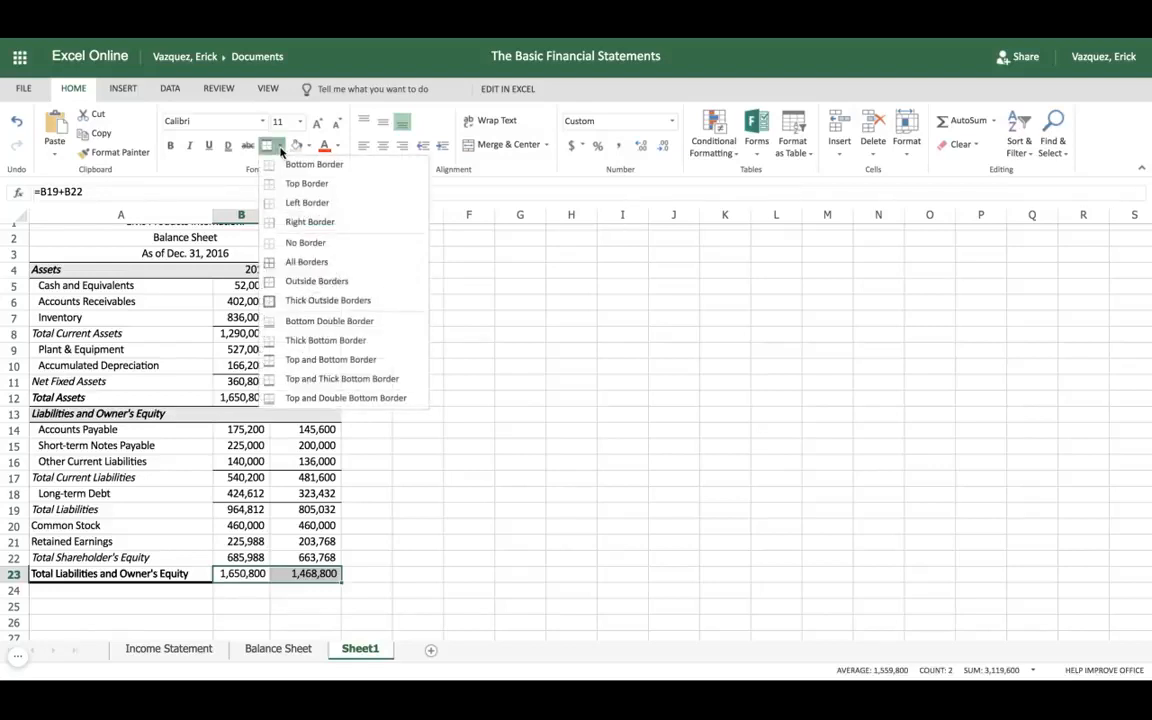
click(305, 341)
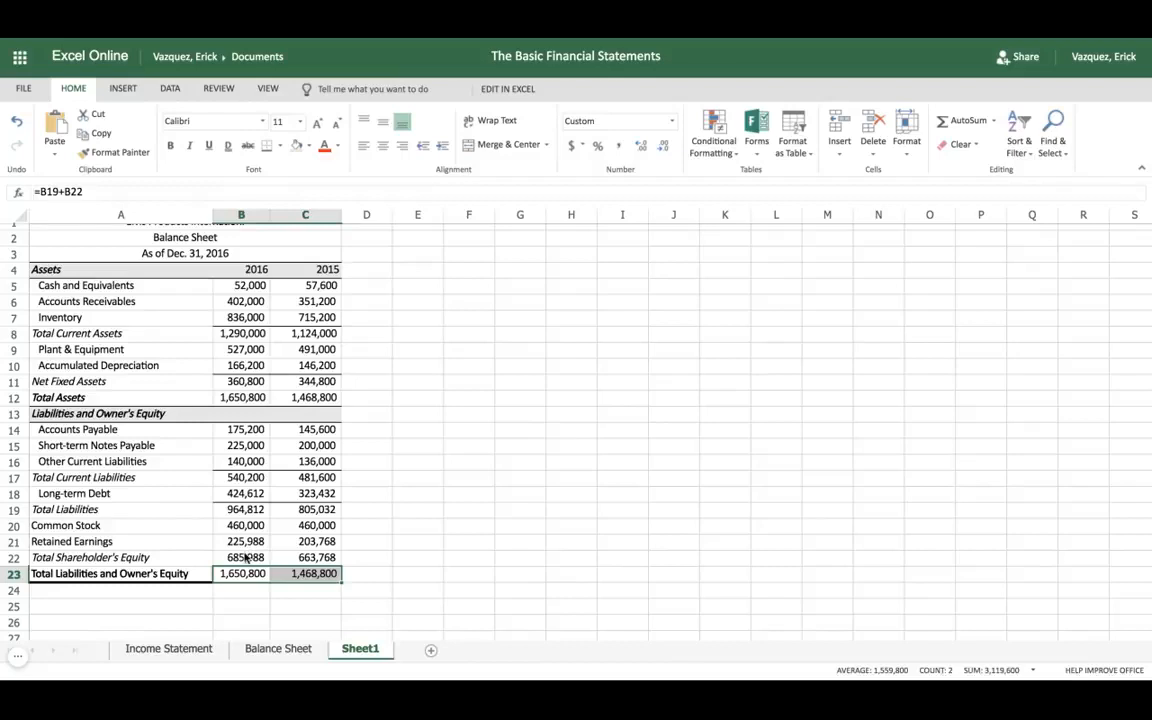
Step: Apply top and bottom borders to the Total Shareholder's Equity amounts in cells B22:C22
drag(243, 562, 306, 557)
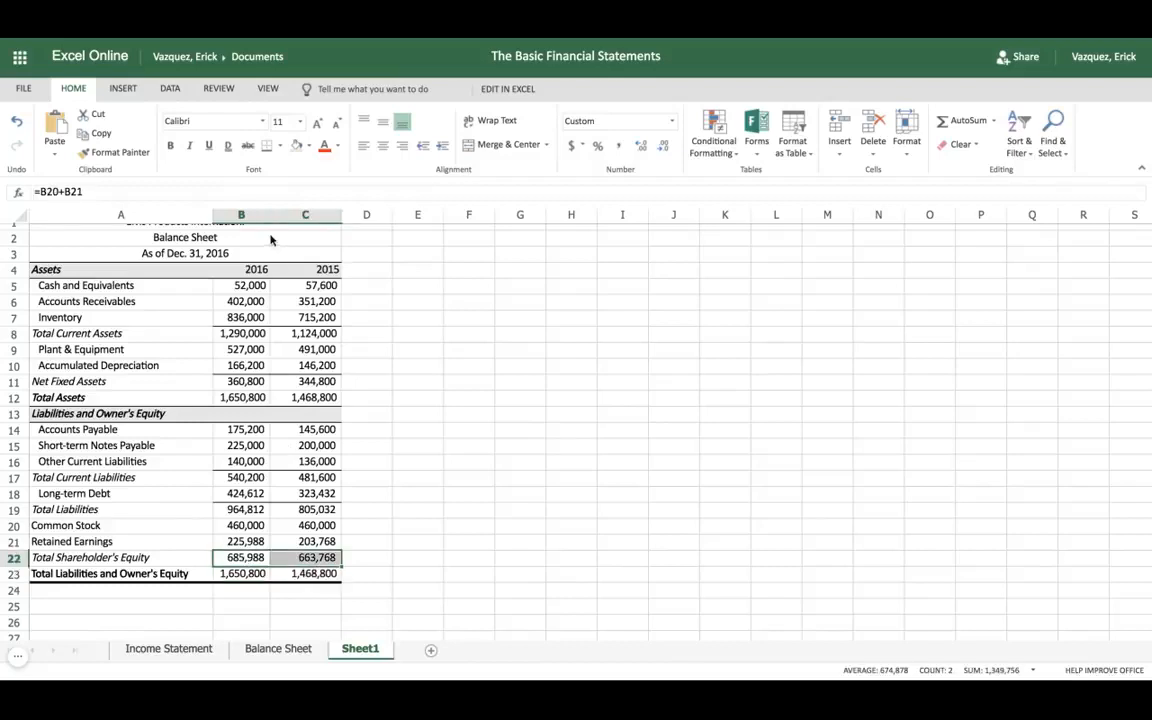
click(280, 146)
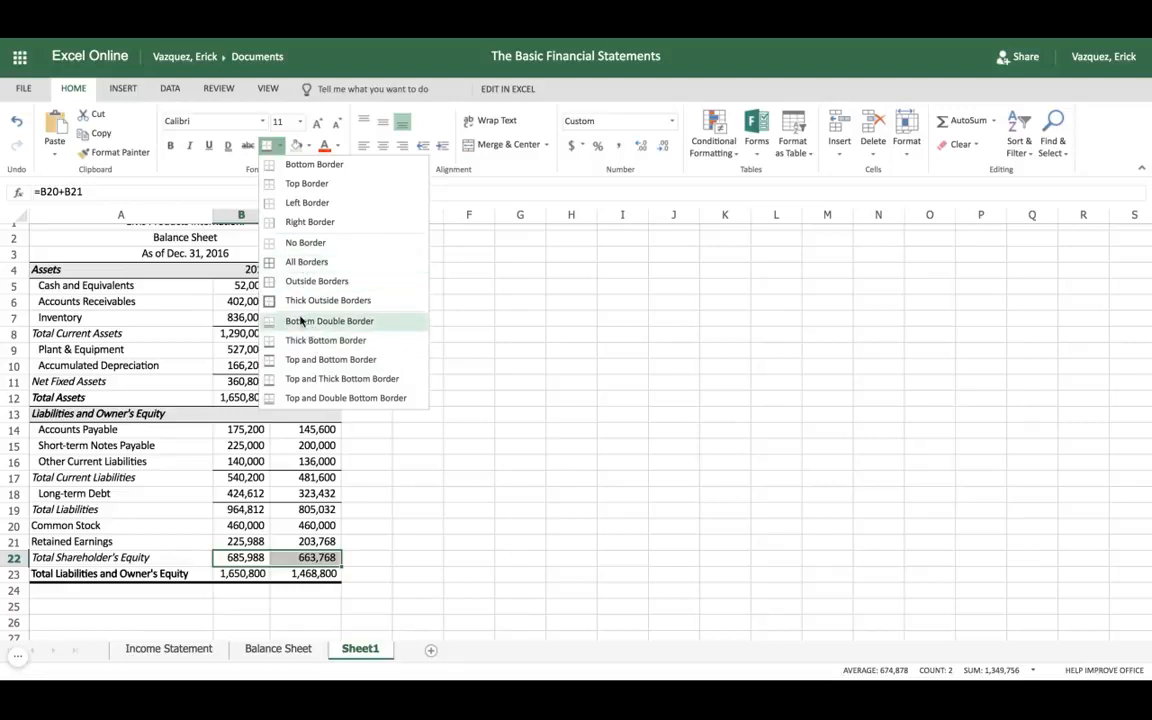
click(311, 359)
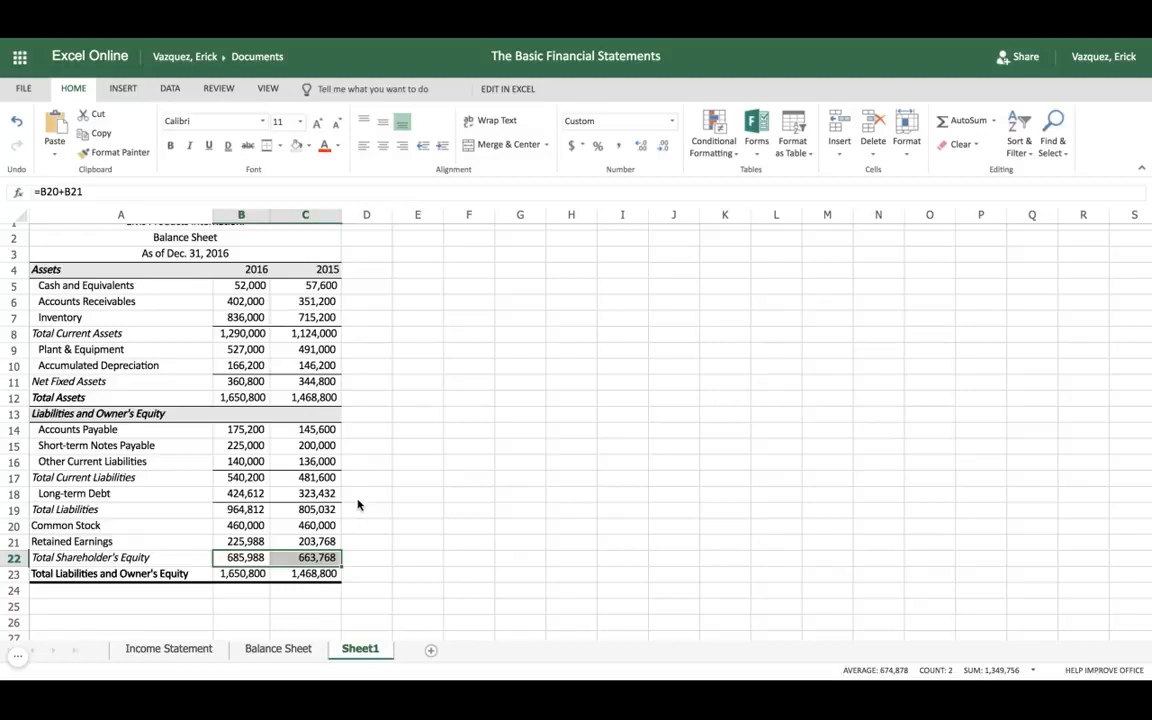
click(264, 482)
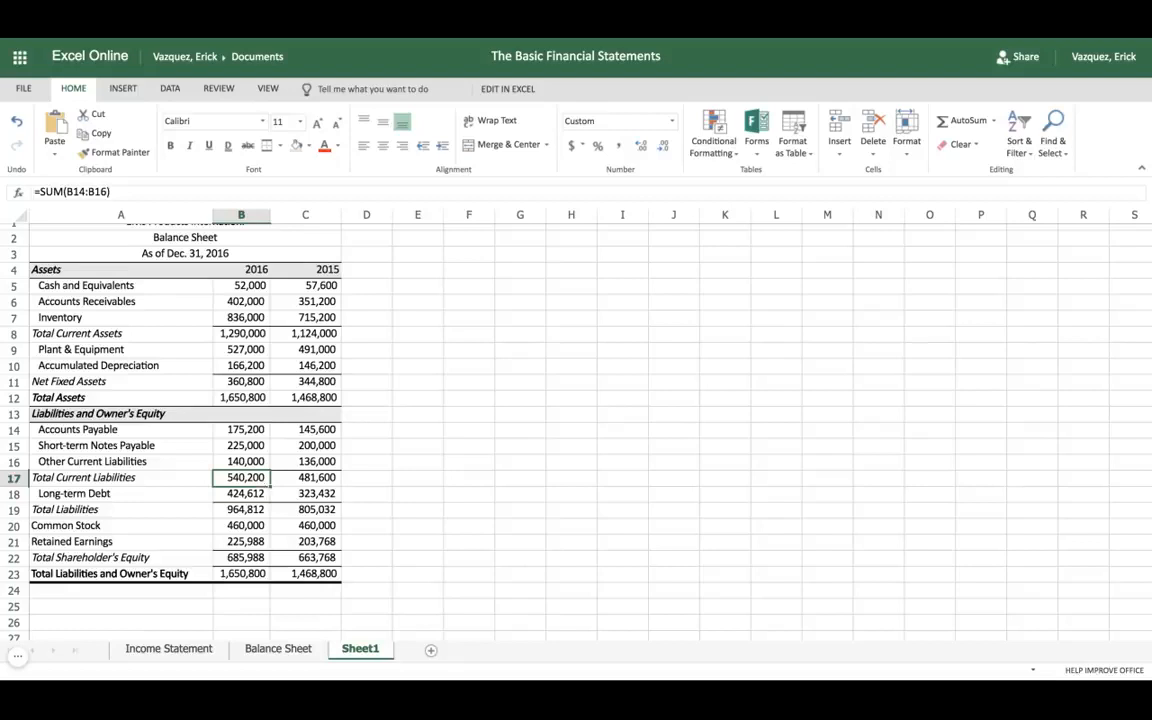
Step: Apply top and bottom borders to the Net Fixed Assets amounts in cells B11:C11
click(249, 384)
key(shift+Right)
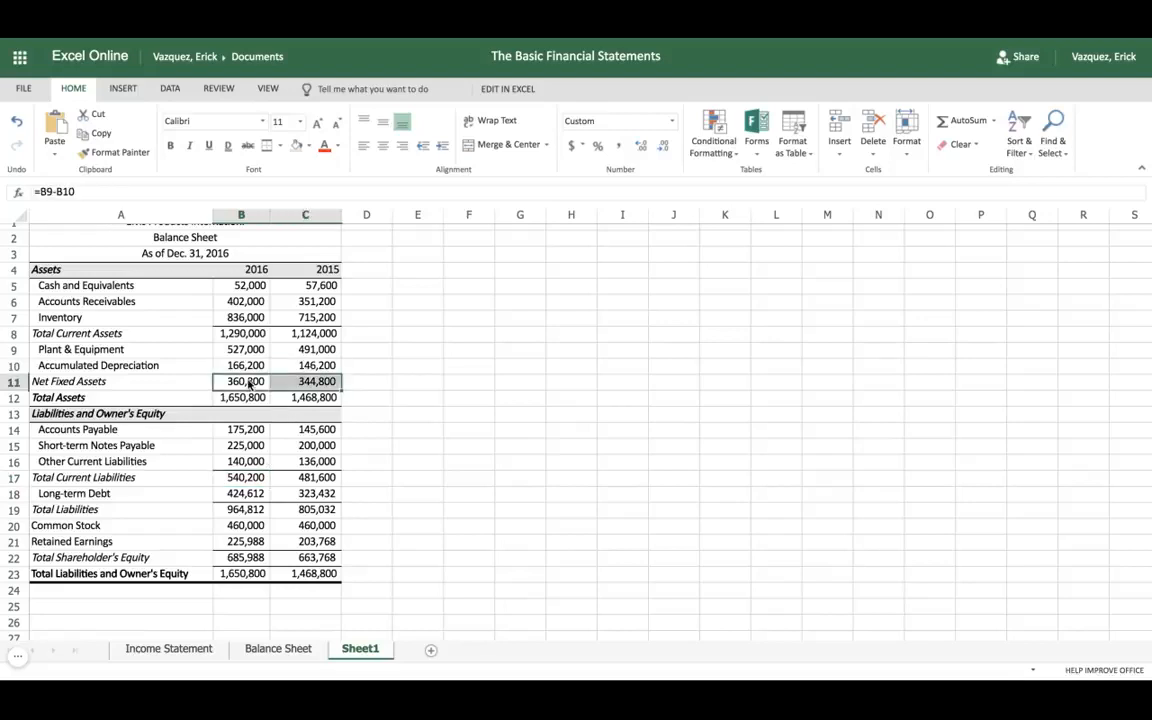
click(265, 147)
click(322, 399)
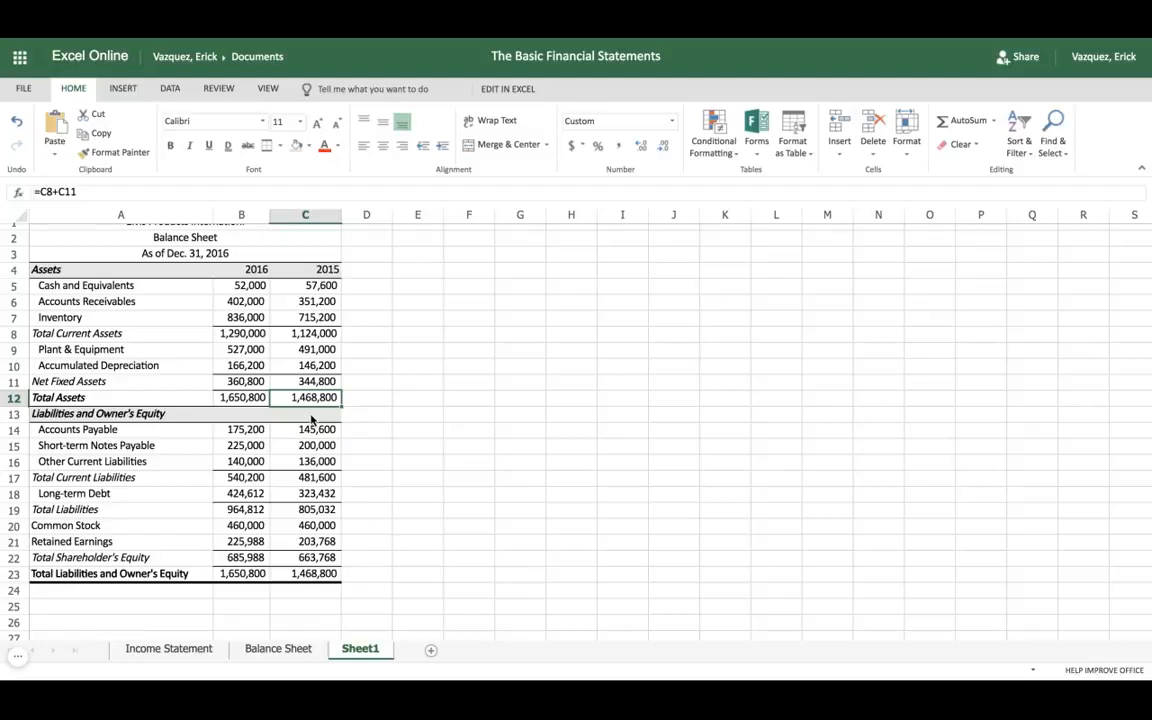
Step: Bold the Total Assets amounts in B12:C12 and the Total Liabilities and Owner's Equity amounts in B23:C23
click(241, 397)
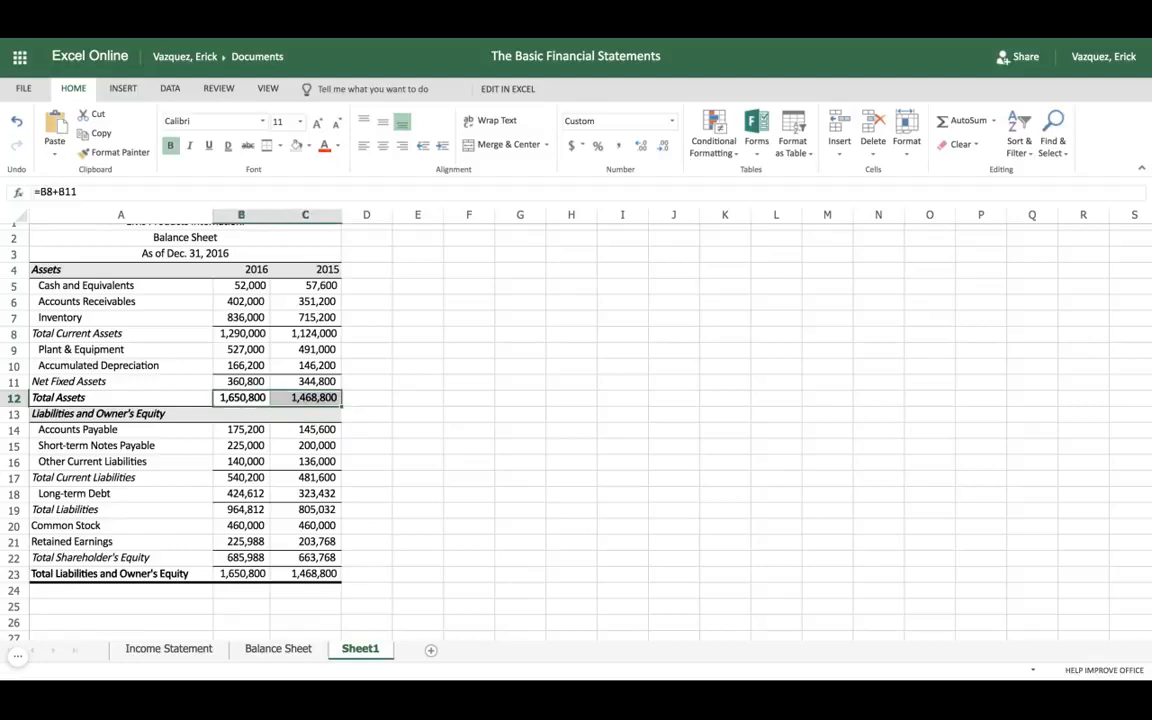
click(246, 578)
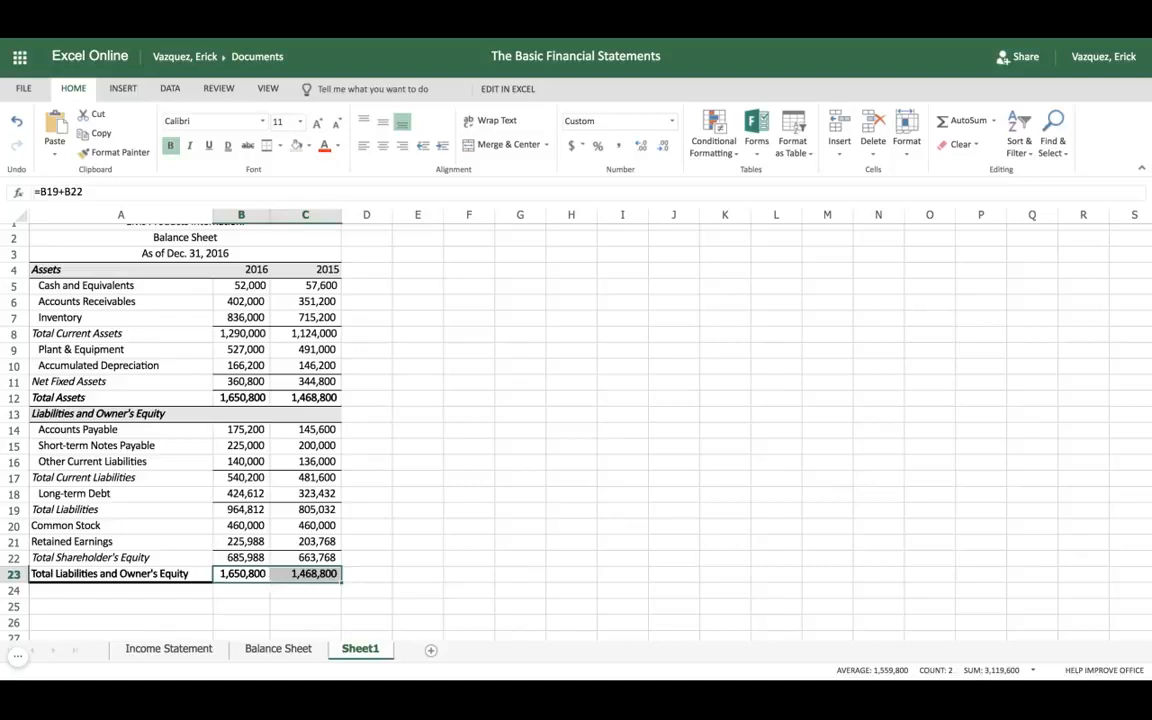
scroll(400, 430, up, 1)
click(401, 502)
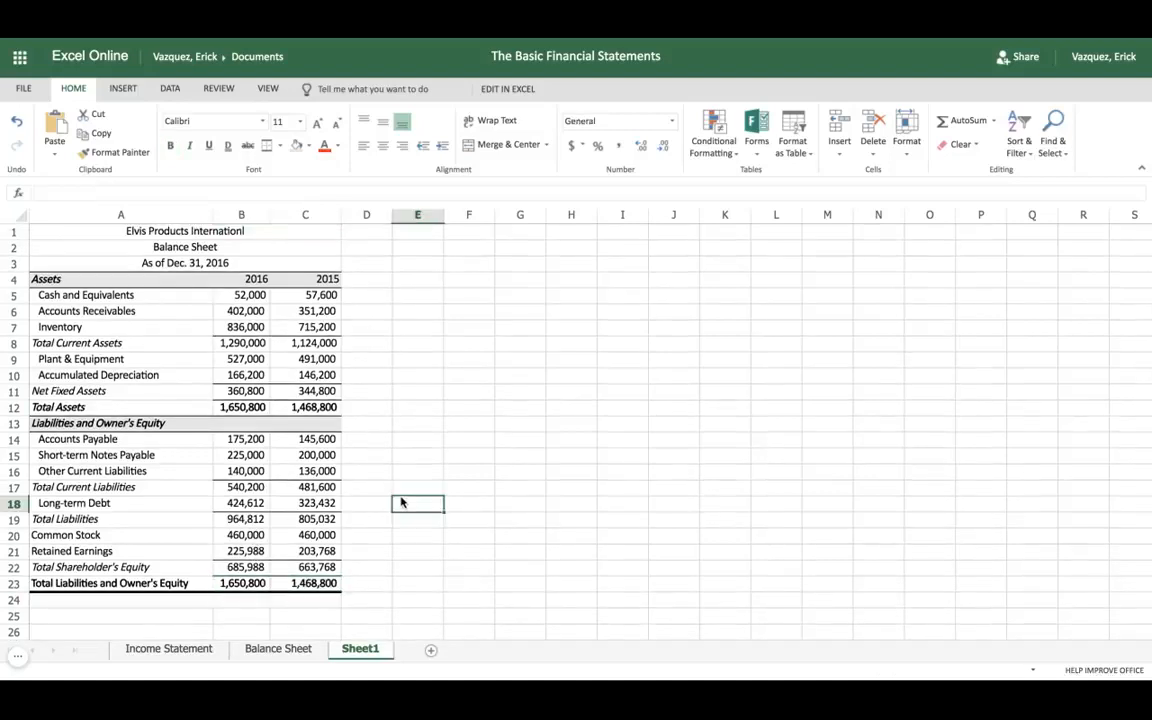
Step: Compare Sheet1 with the Balance Sheet worksheet and bold the three title lines in rows 1 to 3 of Sheet1
click(295, 650)
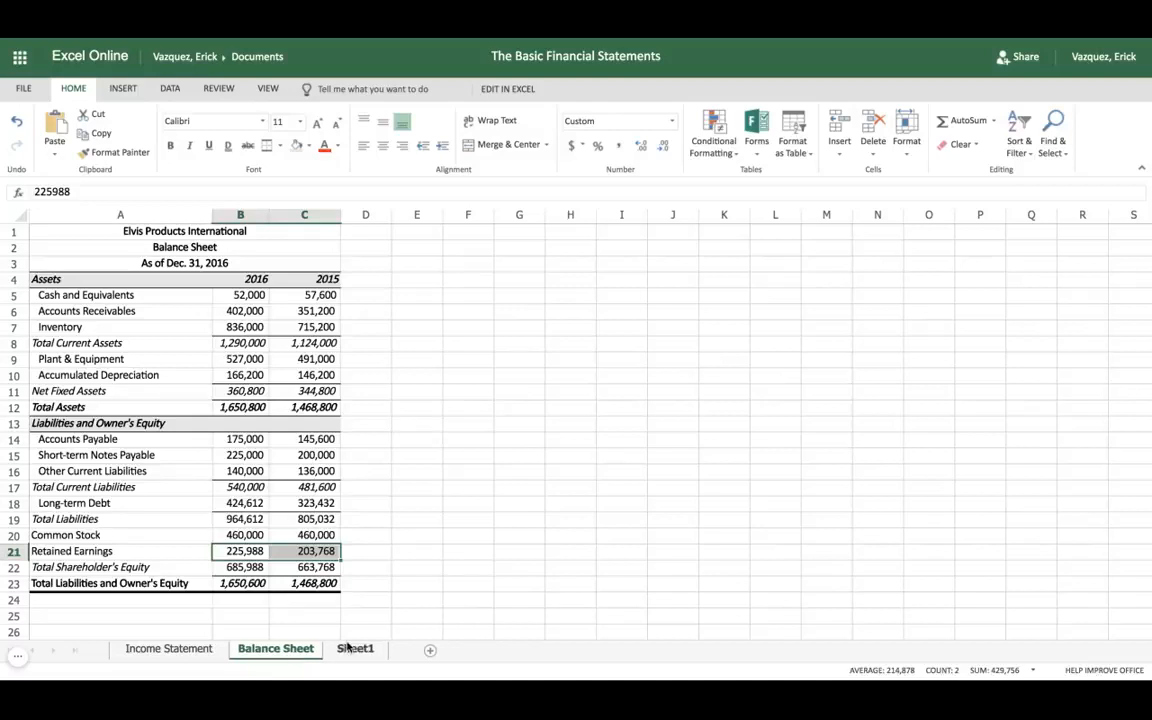
click(348, 648)
click(268, 650)
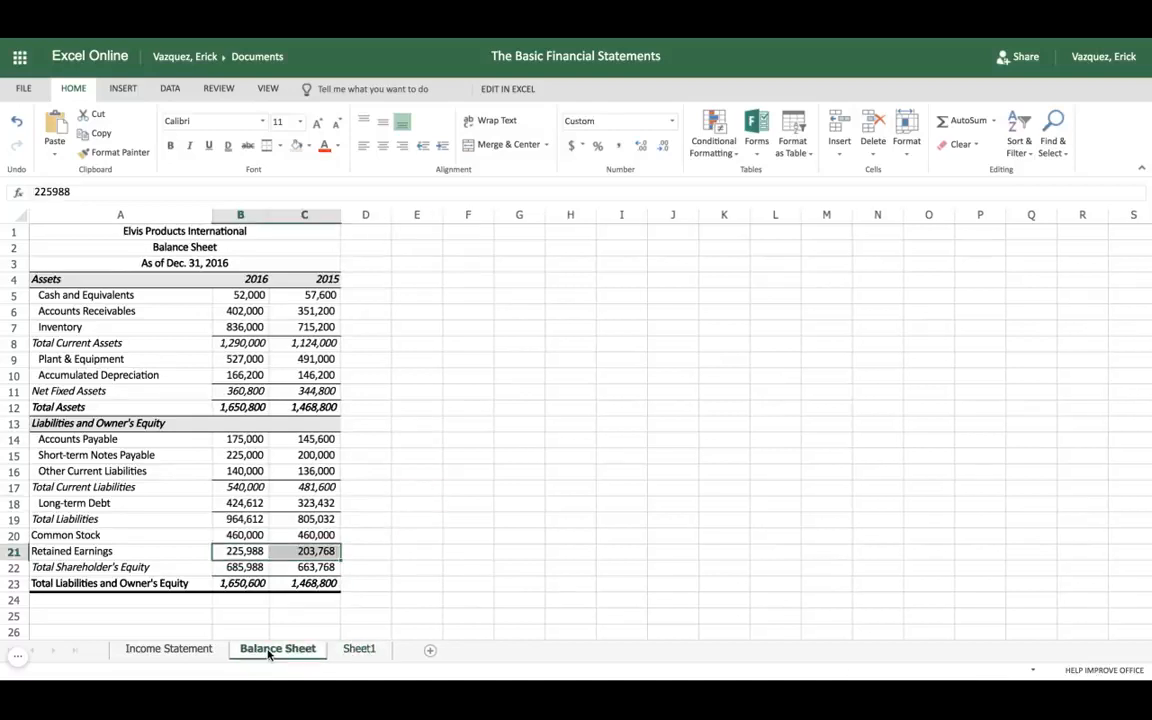
click(354, 648)
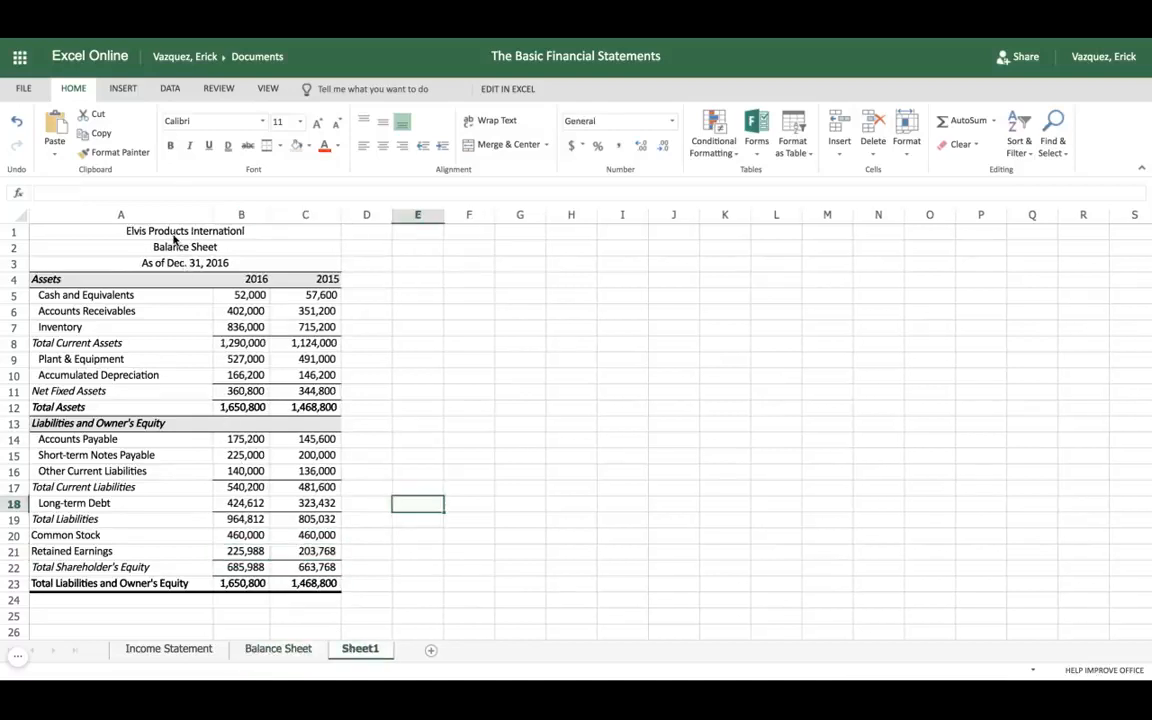
drag(174, 236, 305, 263)
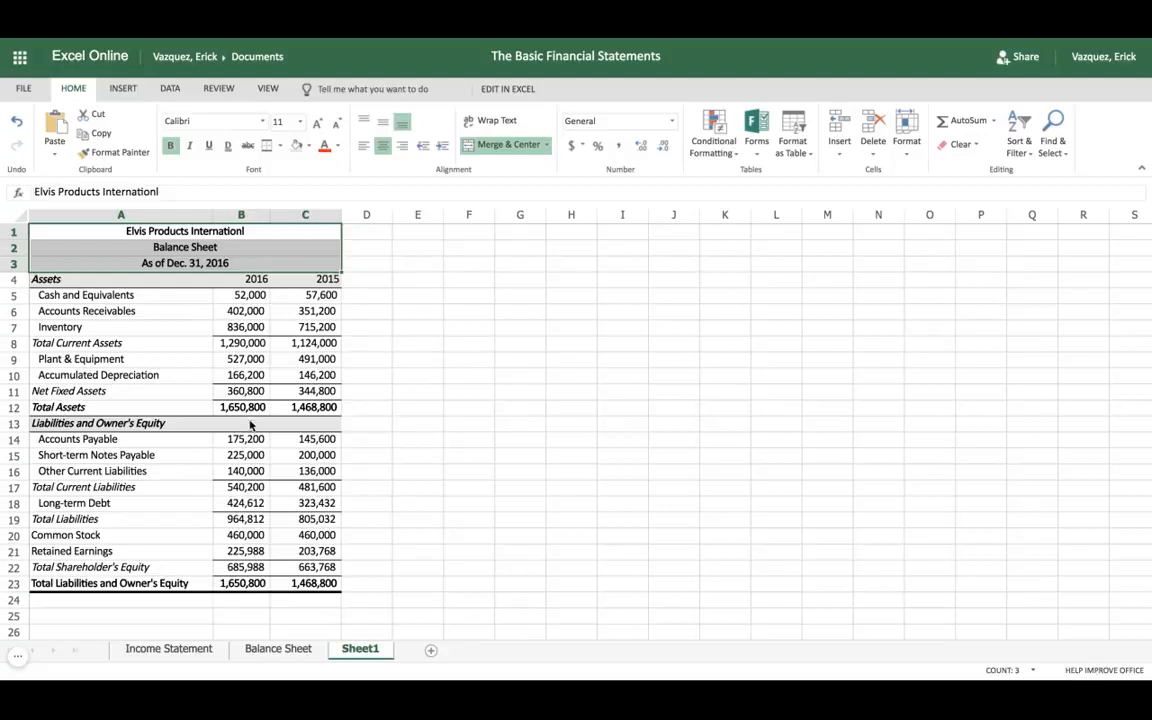
Step: Review the Income Statement worksheet and the finished Balance Sheet worksheet
click(169, 650)
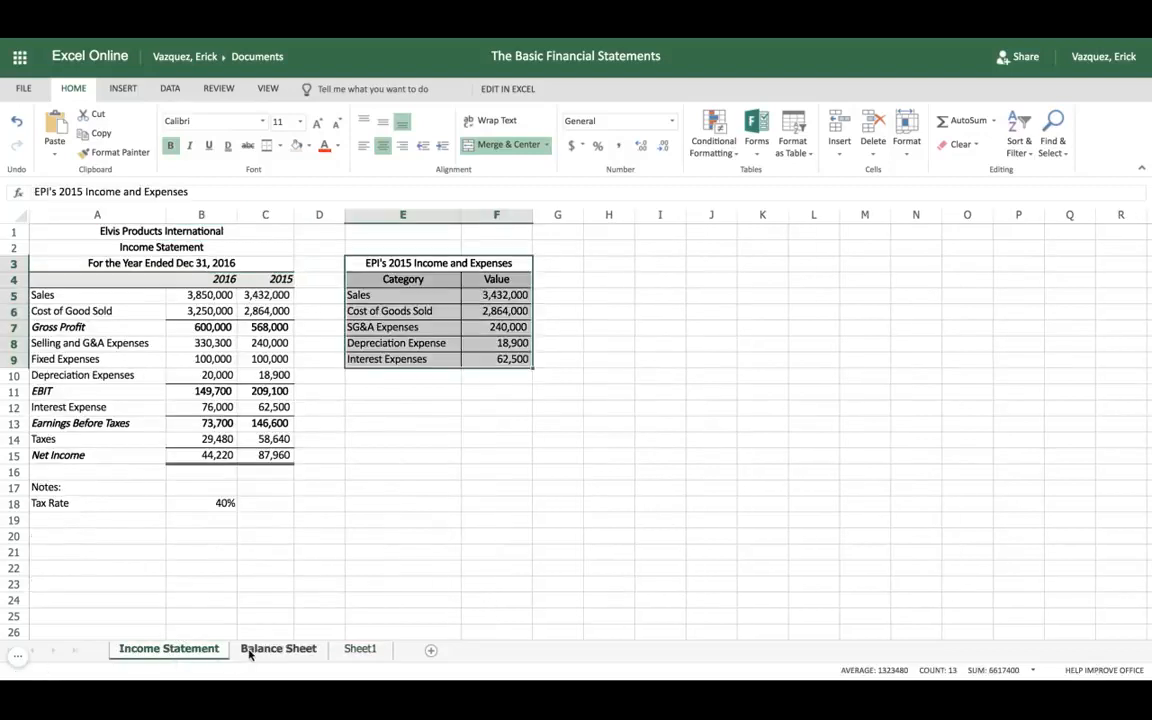
click(252, 651)
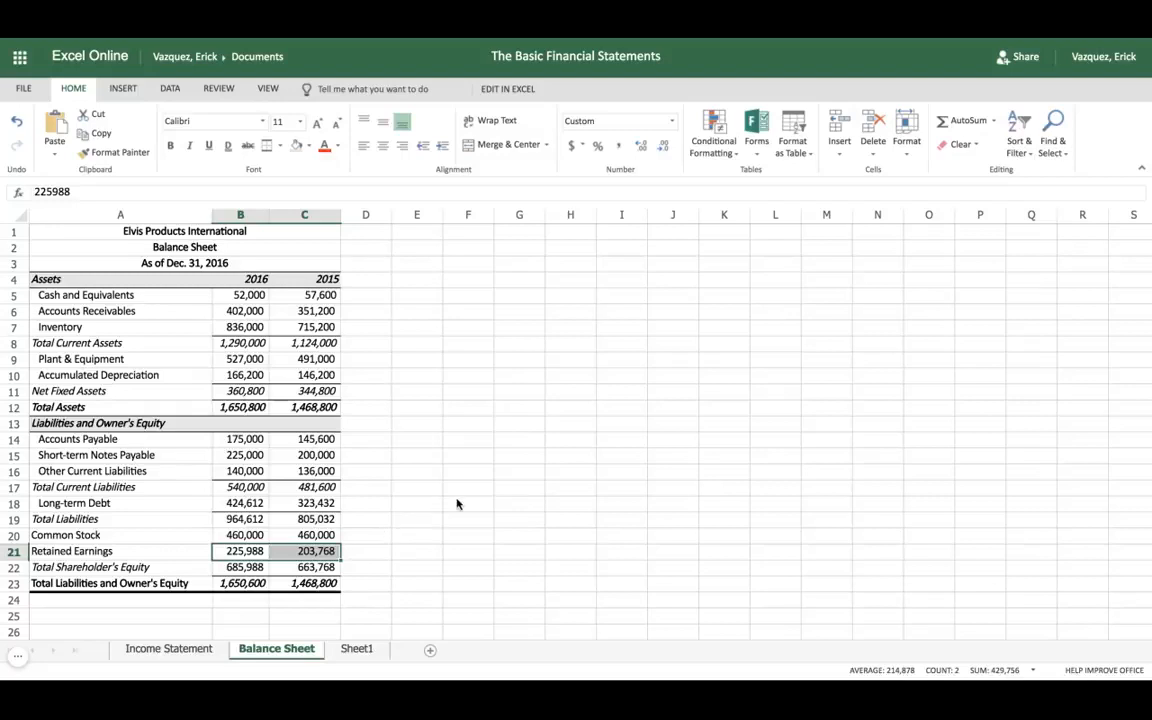
scroll(457, 503, down, 2)
scroll(475, 495, up, 2)
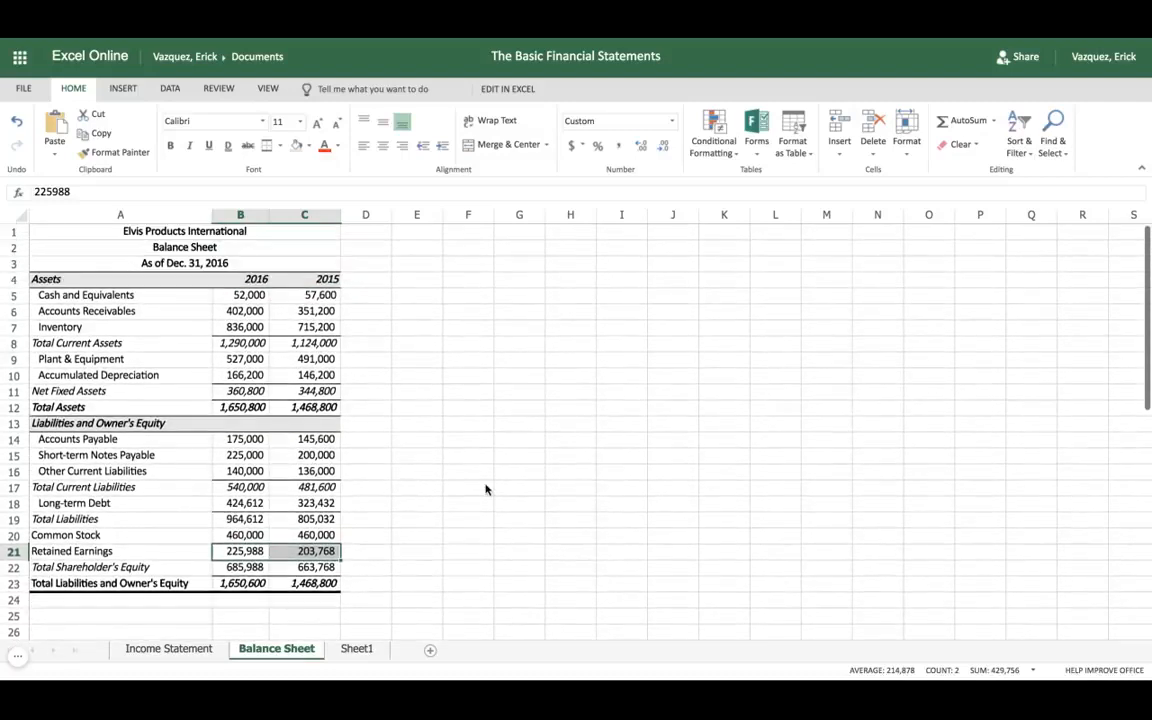